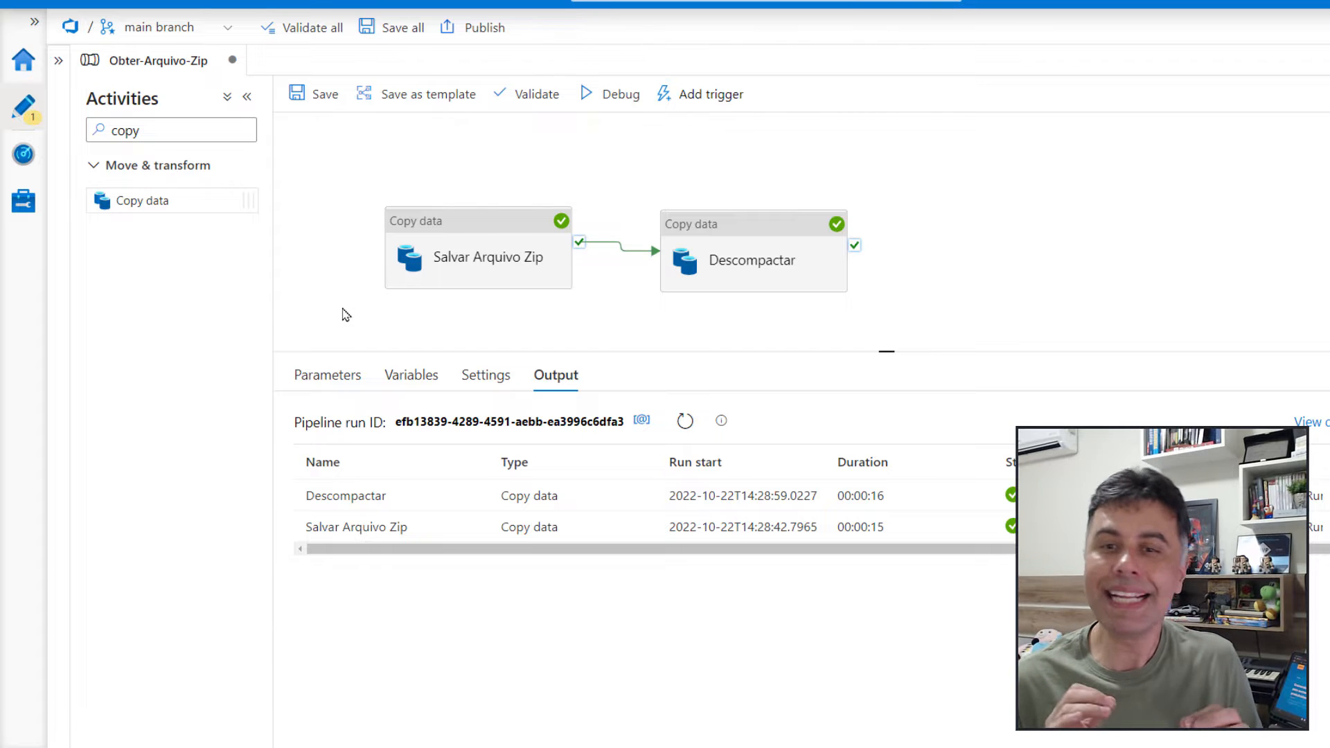
Add a new pipeline parameter named CensoAno, keeping its type as String
{"action": "left_click", "coordinate": [337, 375]}
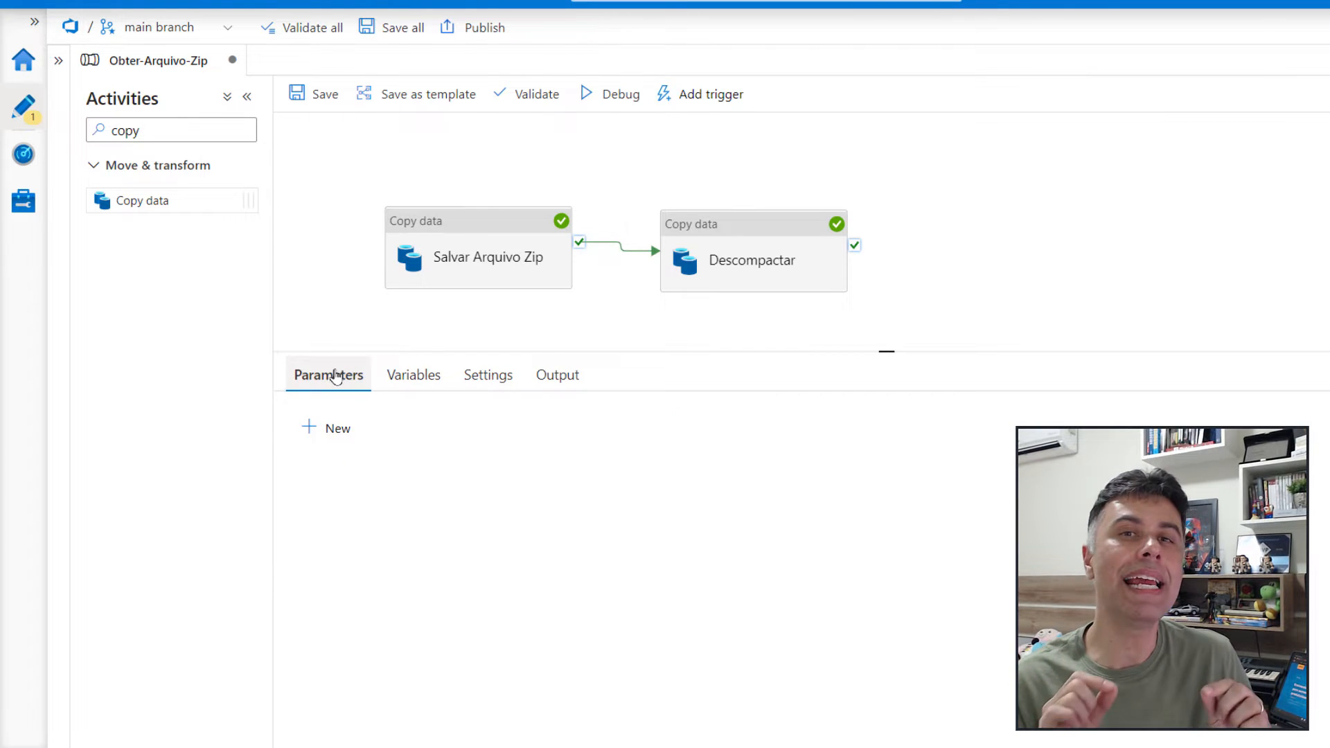
{"action": "left_click", "coordinate": [345, 444]}
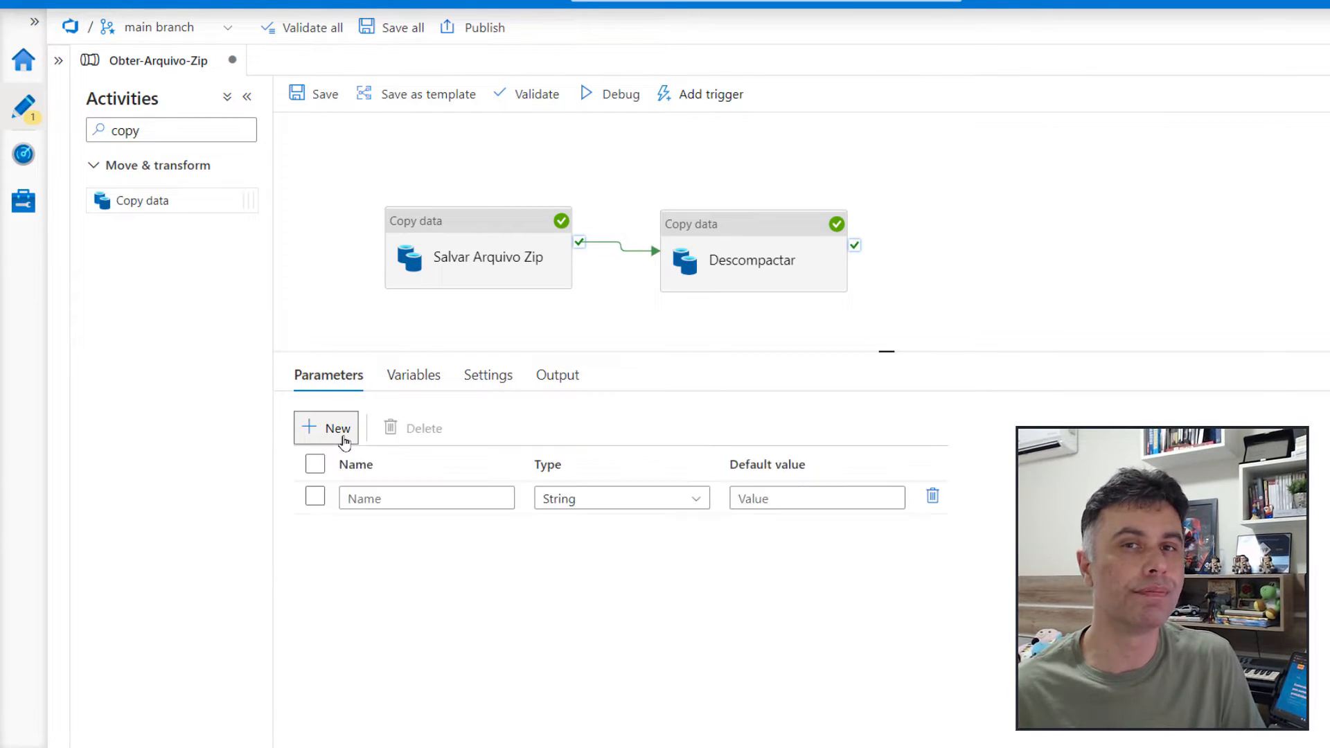
{"action": "left_click", "coordinate": [398, 498]}
{"action": "type", "text": "CensoAno"}
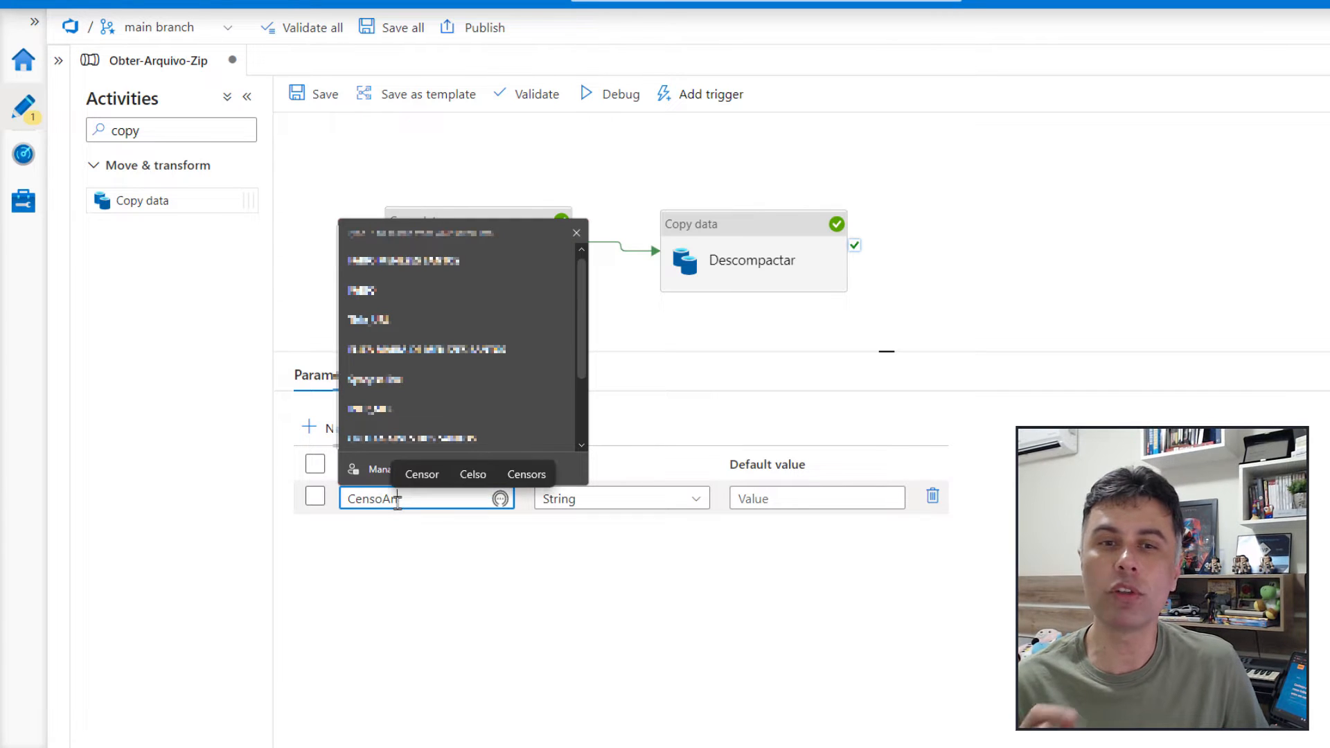
{"action": "left_click", "coordinate": [741, 498]}
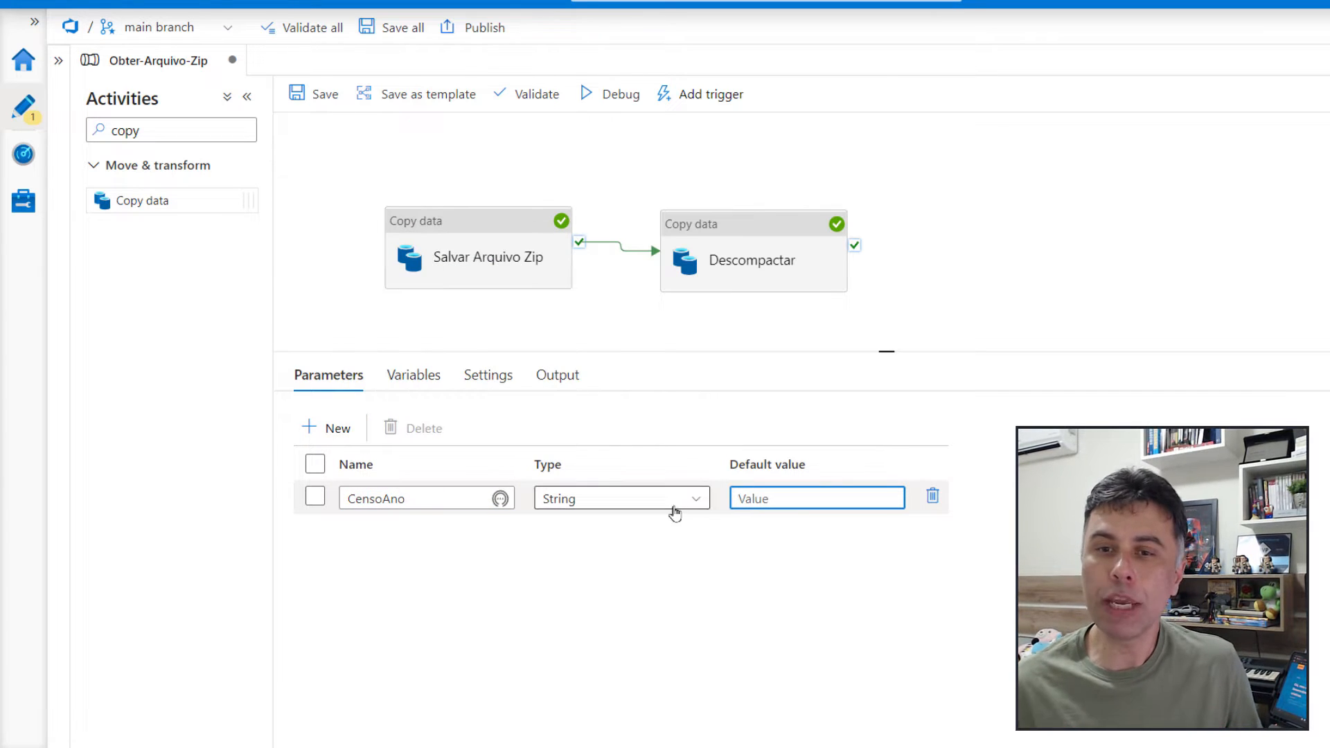
{"action": "left_click", "coordinate": [700, 504]}
{"action": "left_click", "coordinate": [699, 503]}
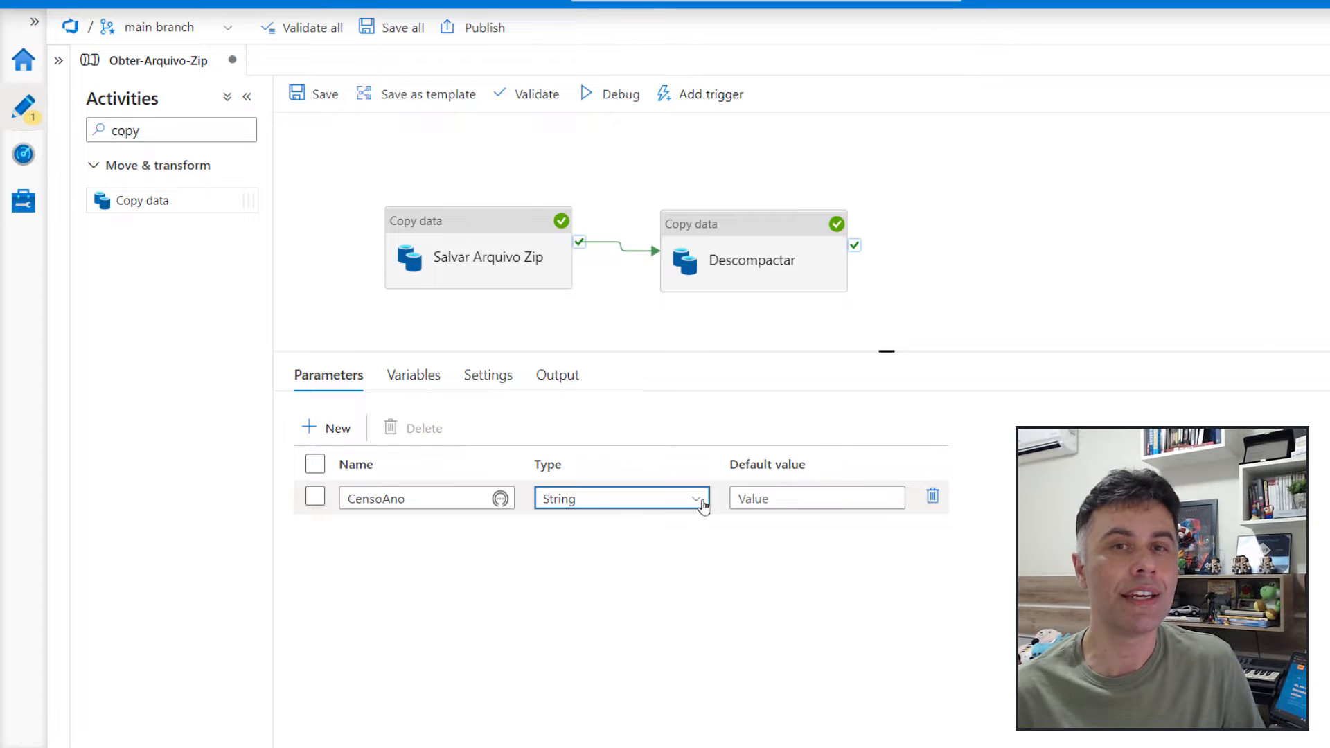
Set the CensoAno parameter's default value to 2020 and save the pipeline
{"action": "left_click", "coordinate": [772, 498]}
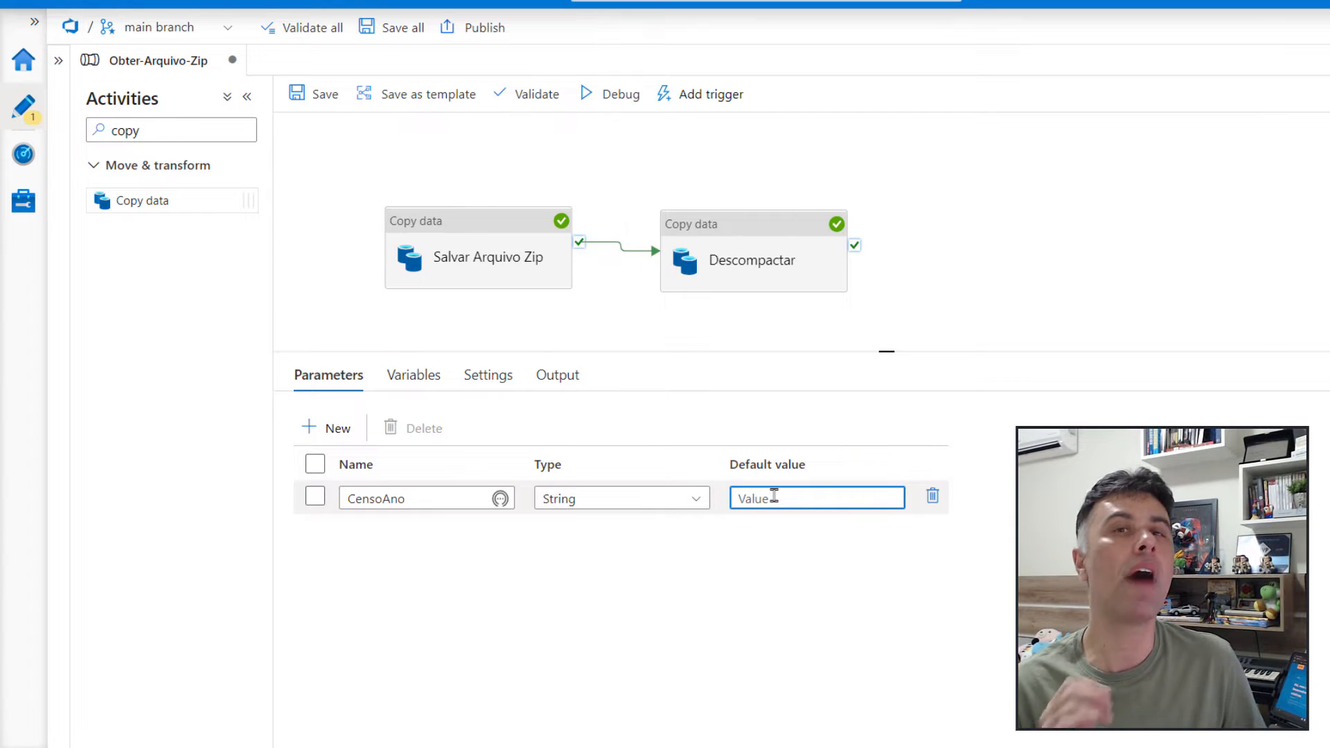
{"action": "type", "text": "20"}
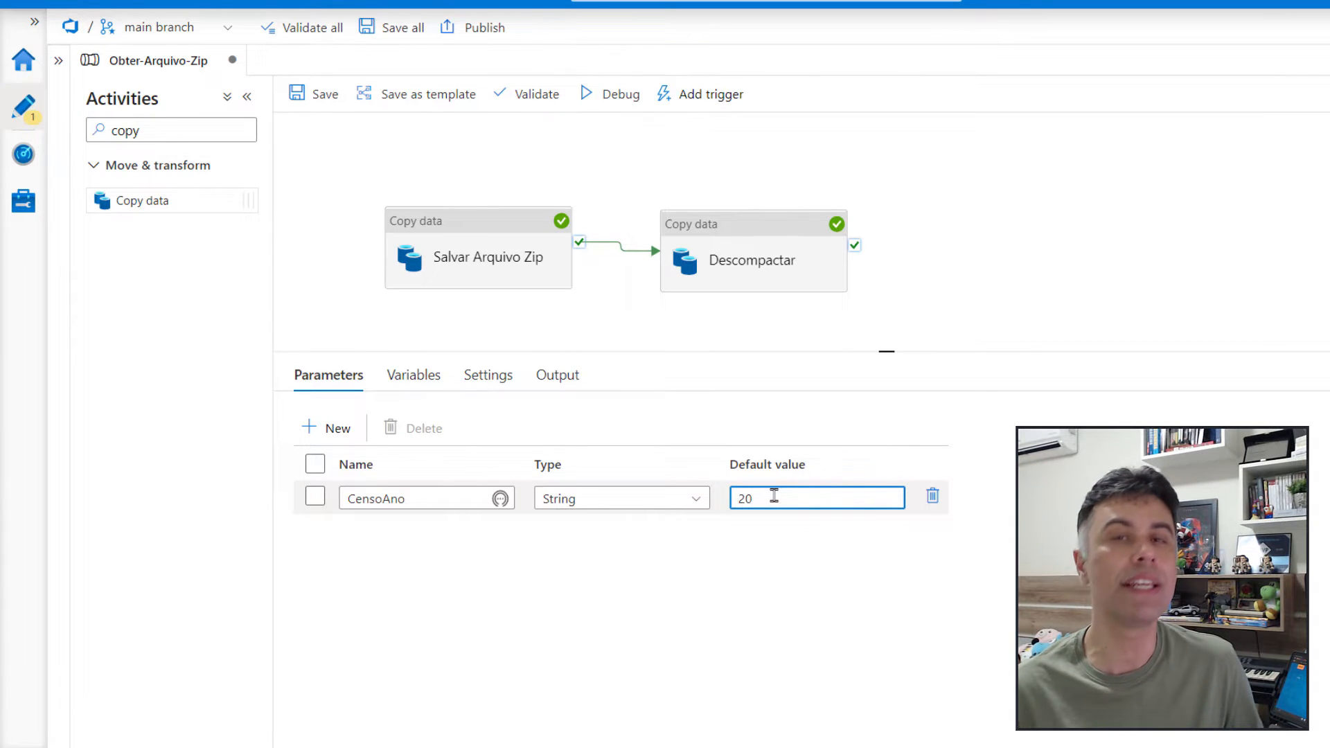
{"action": "type", "text": "20"}
{"action": "key", "text": "ctrl+s"}
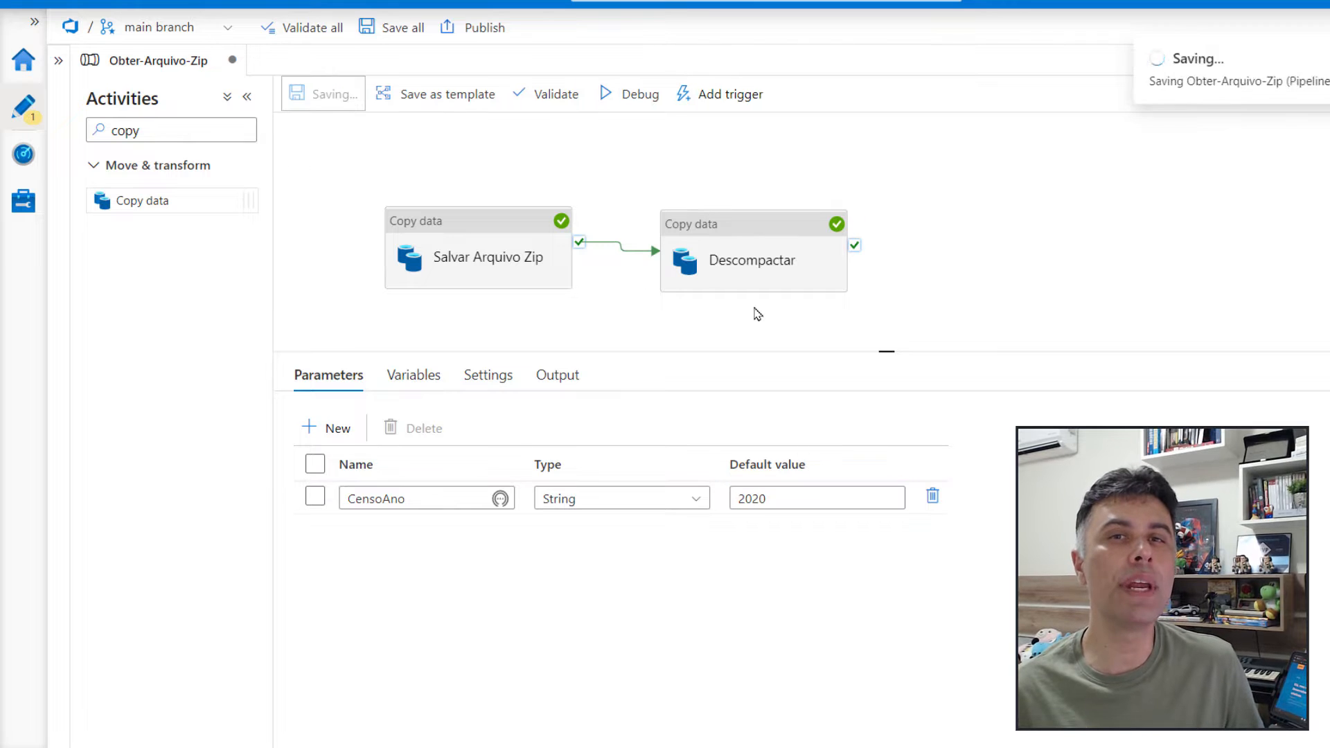
Open the BinaryGithub source dataset of the Salvar Arquivo Zip activity and copy its relative URL into a dynamic content expression
{"action": "left_click", "coordinate": [451, 270]}
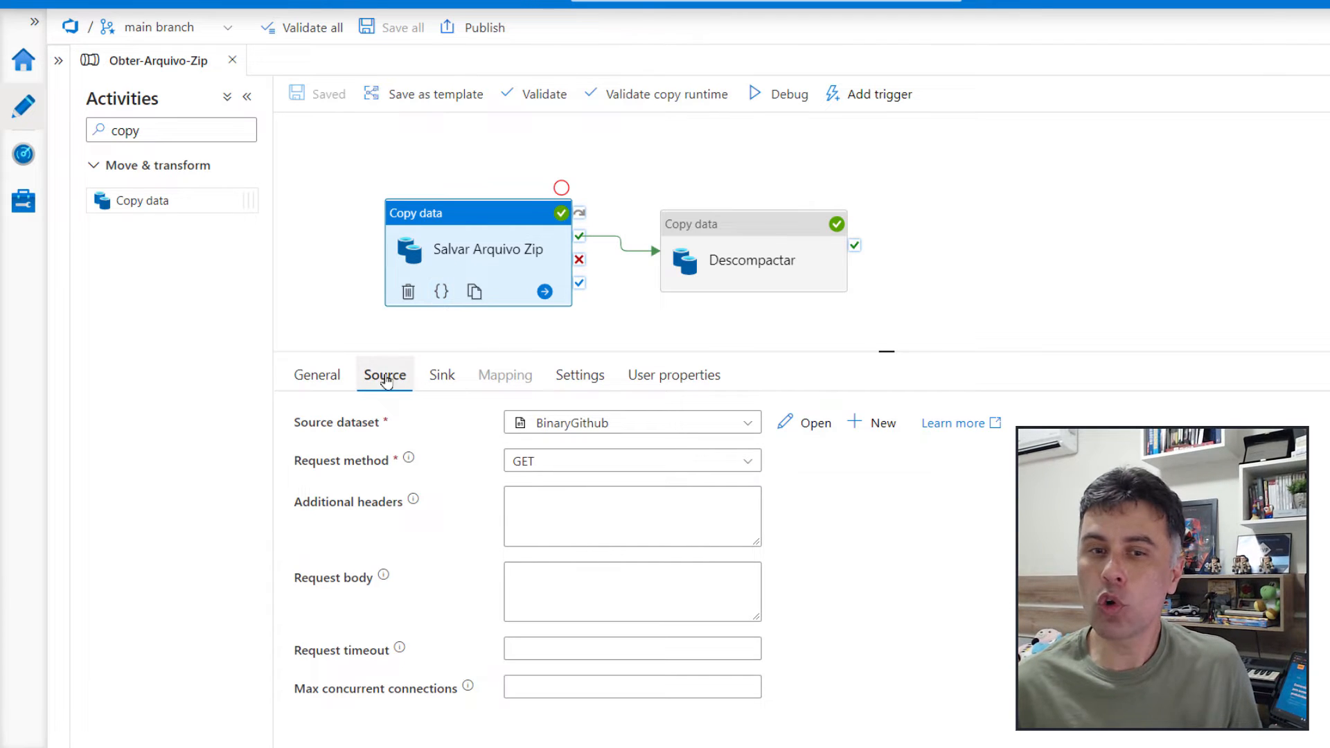
{"action": "left_click", "coordinate": [808, 424]}
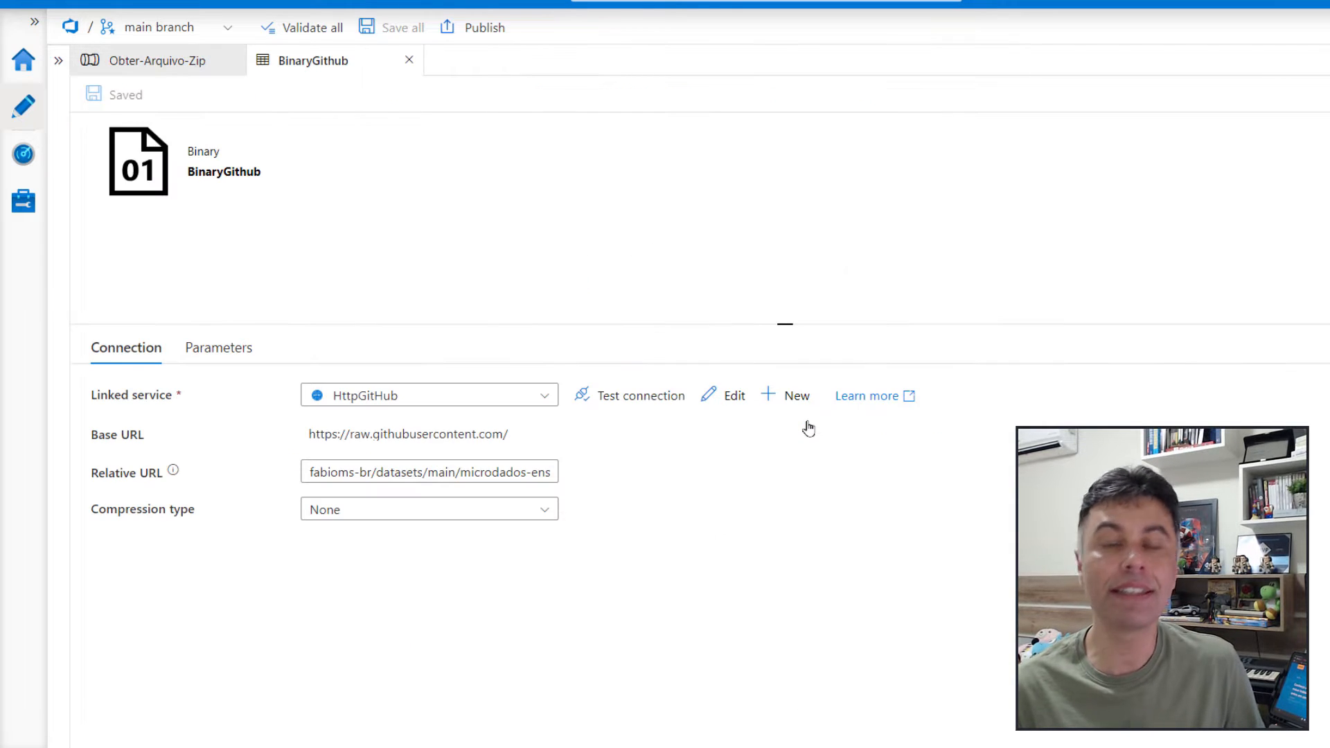
{"action": "left_click", "coordinate": [346, 472]}
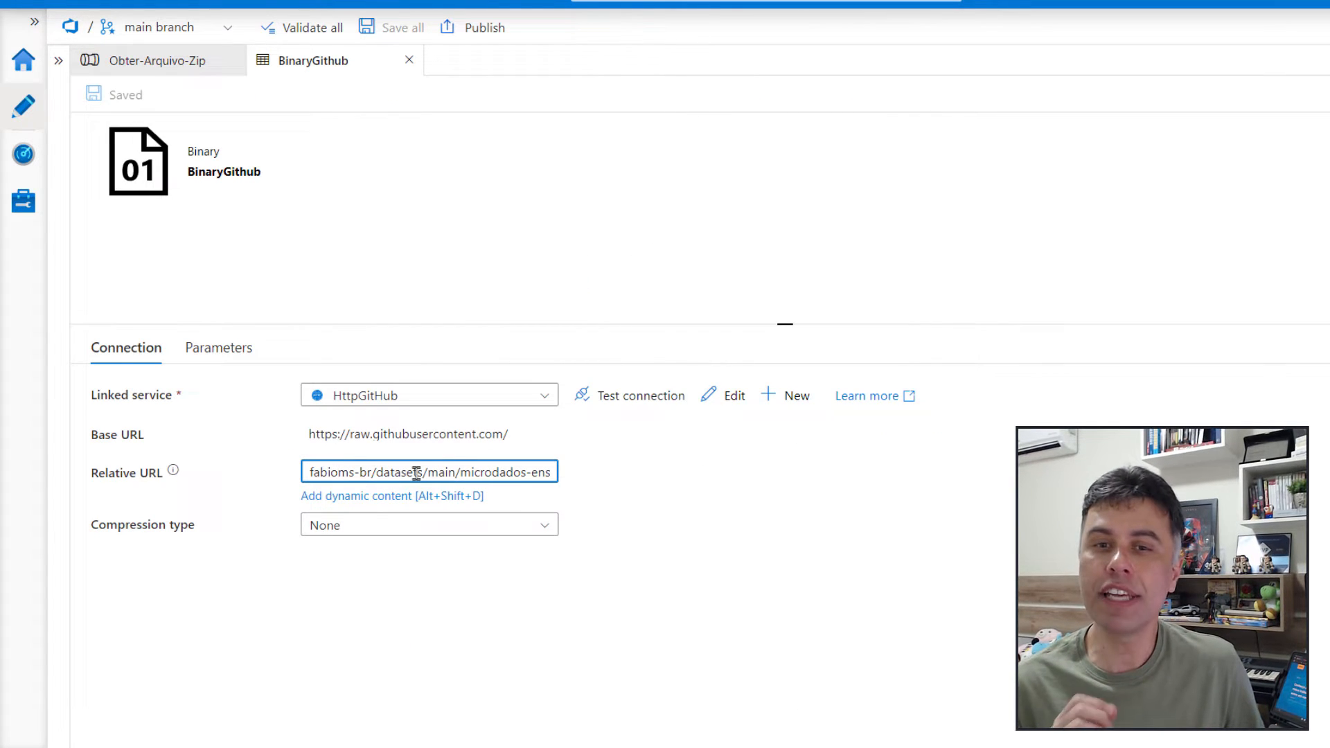
{"action": "key", "text": "ctrl+a"}
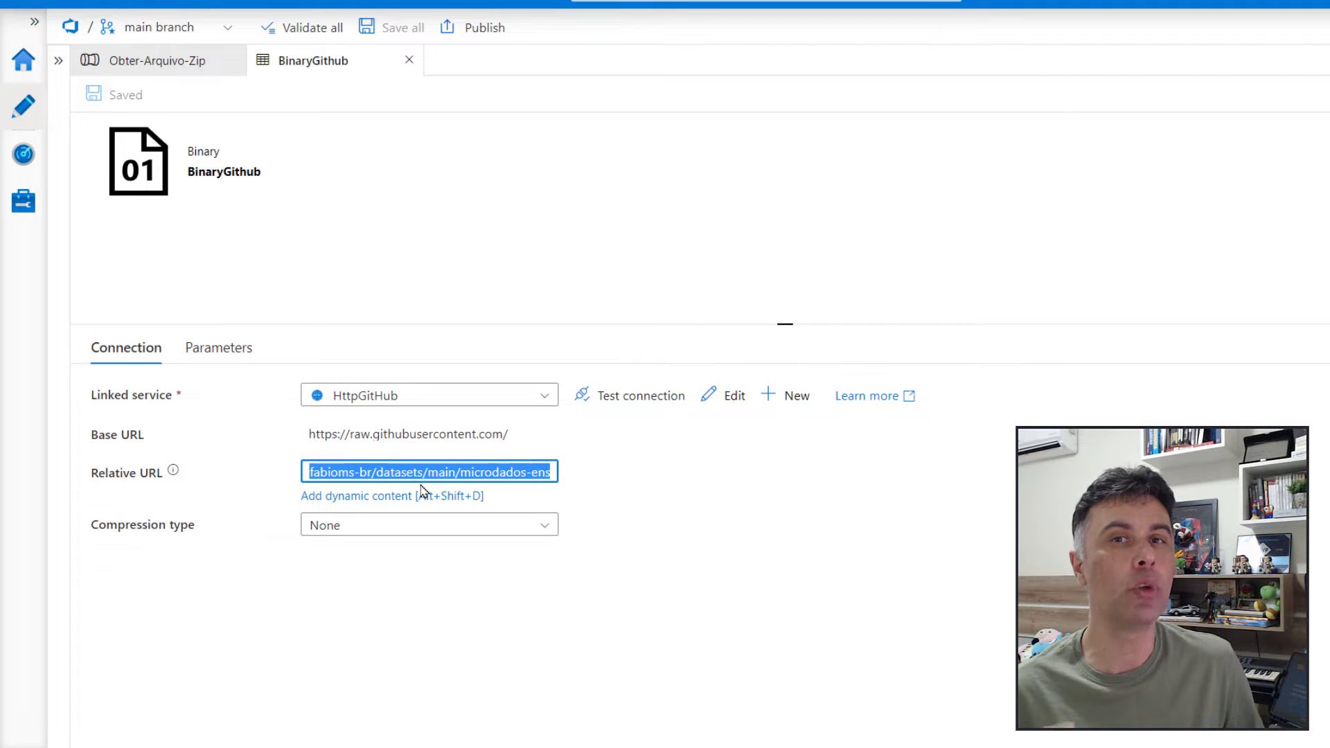
{"action": "left_click", "coordinate": [377, 497]}
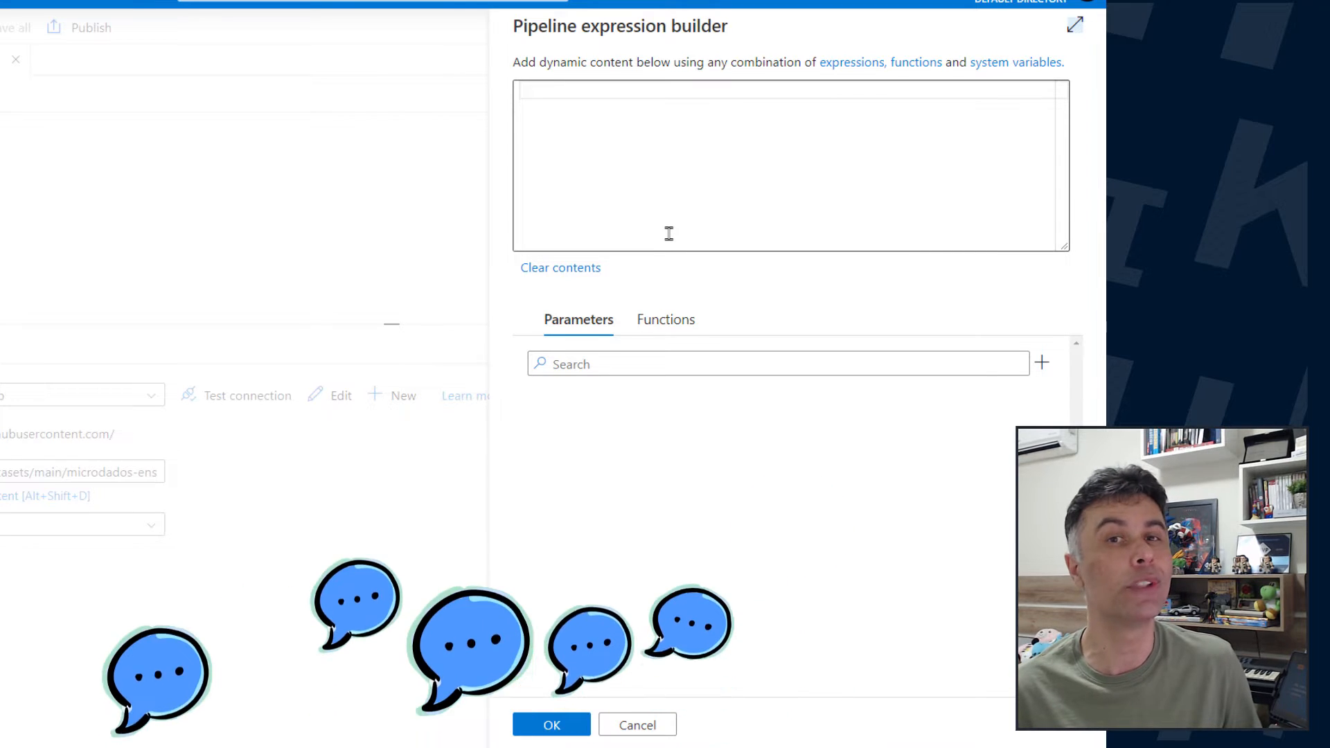
{"action": "left_click", "coordinate": [686, 318]}
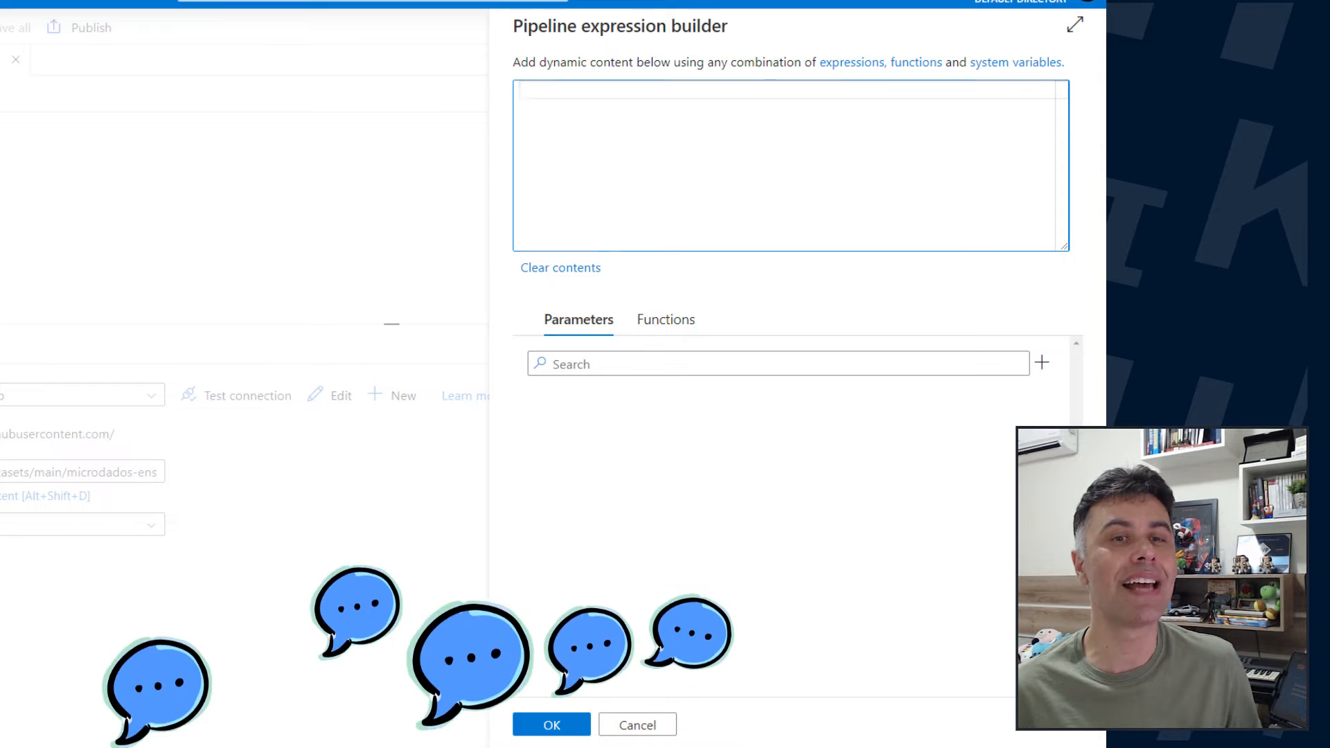
{"action": "left_click", "coordinate": [534, 270]}
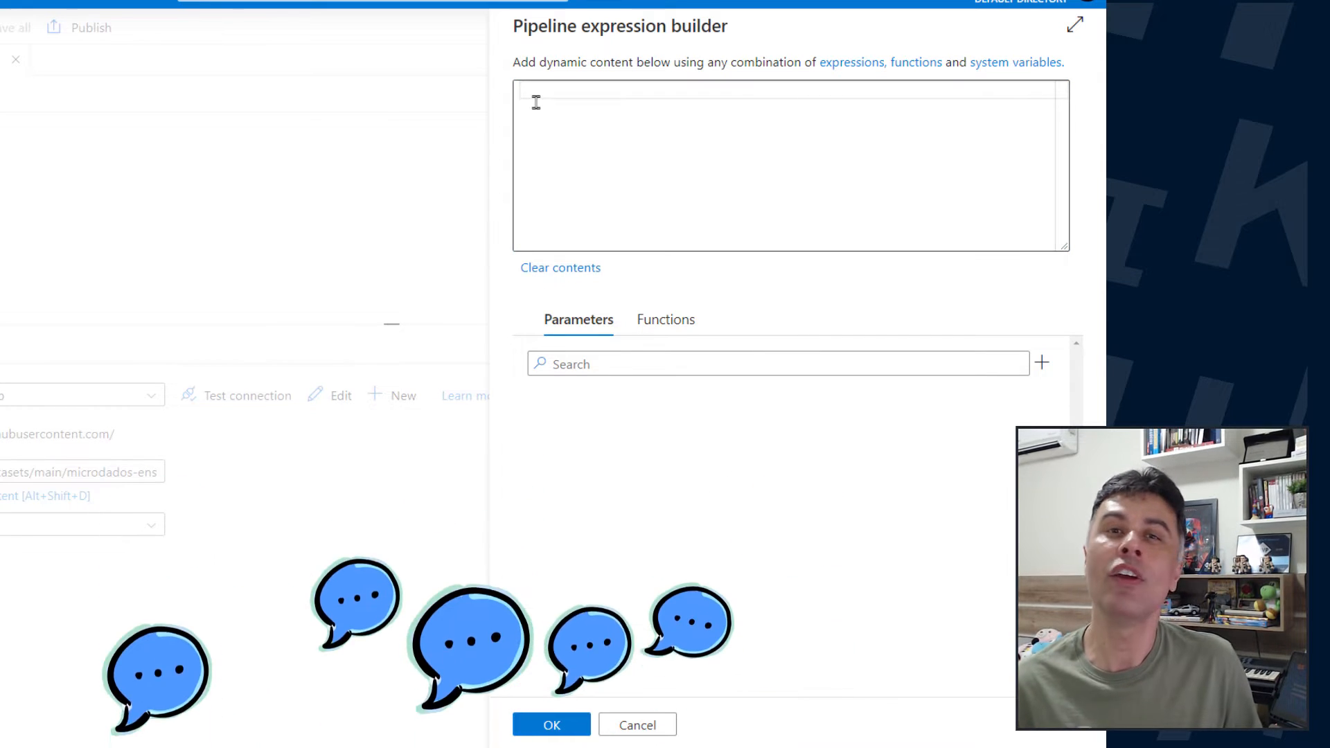
{"action": "left_click", "coordinate": [536, 102]}
{"action": "key", "text": "ctrl+v"}
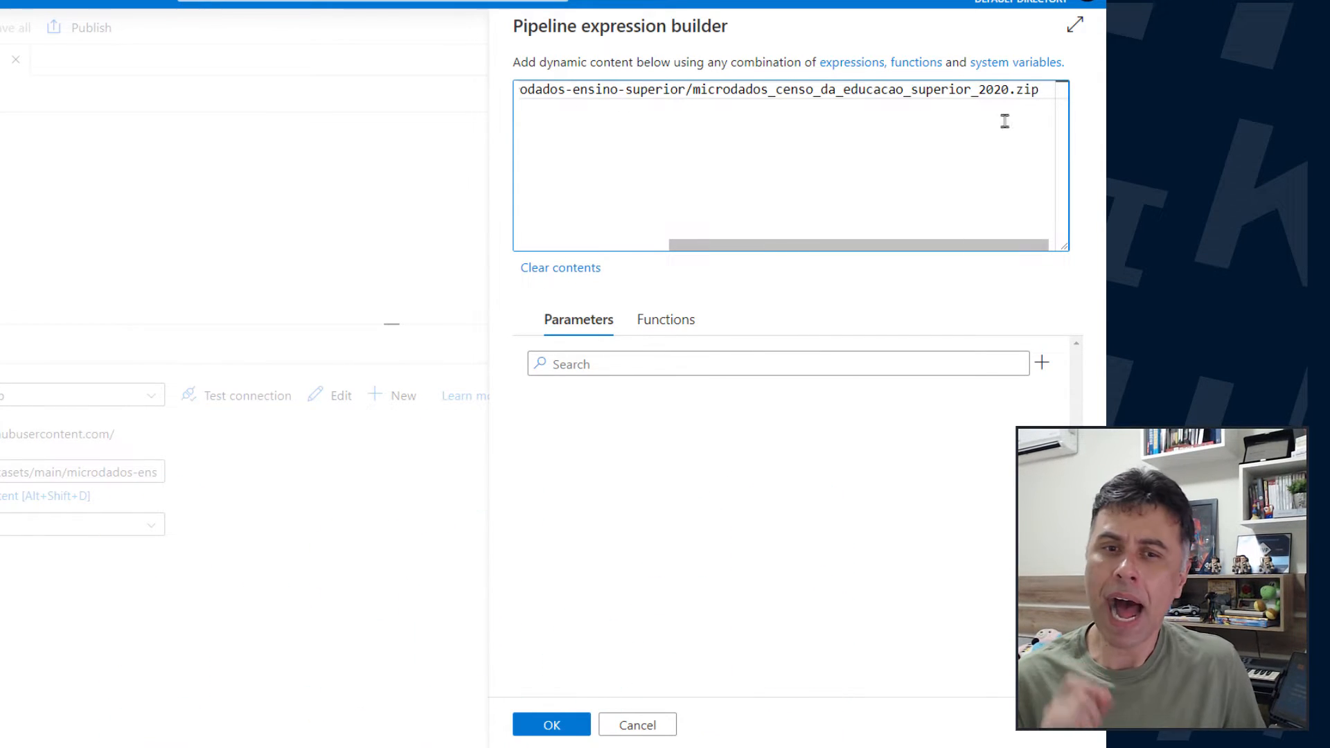
{"action": "left_click_drag", "start_coordinate": [979, 89], "coordinate": [1010, 89]}
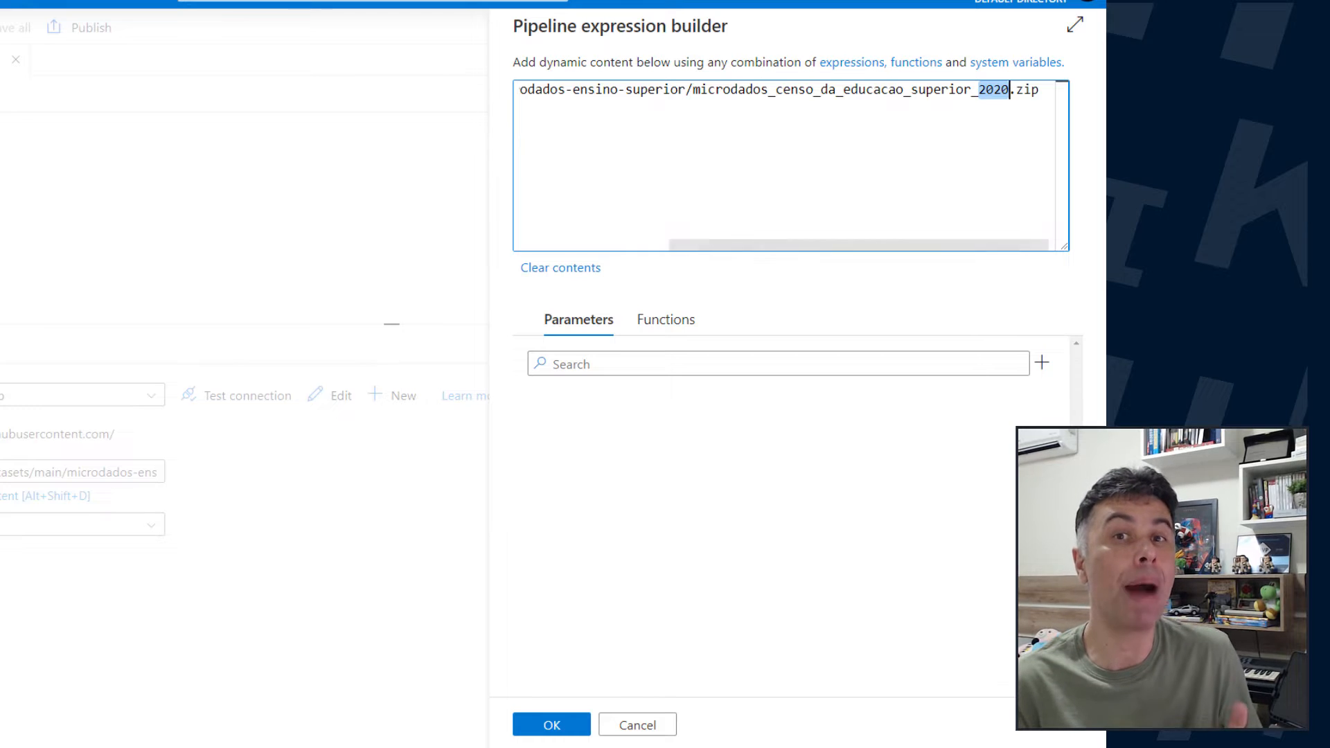
{"action": "left_click_drag", "start_coordinate": [979, 89], "coordinate": [1011, 89]}
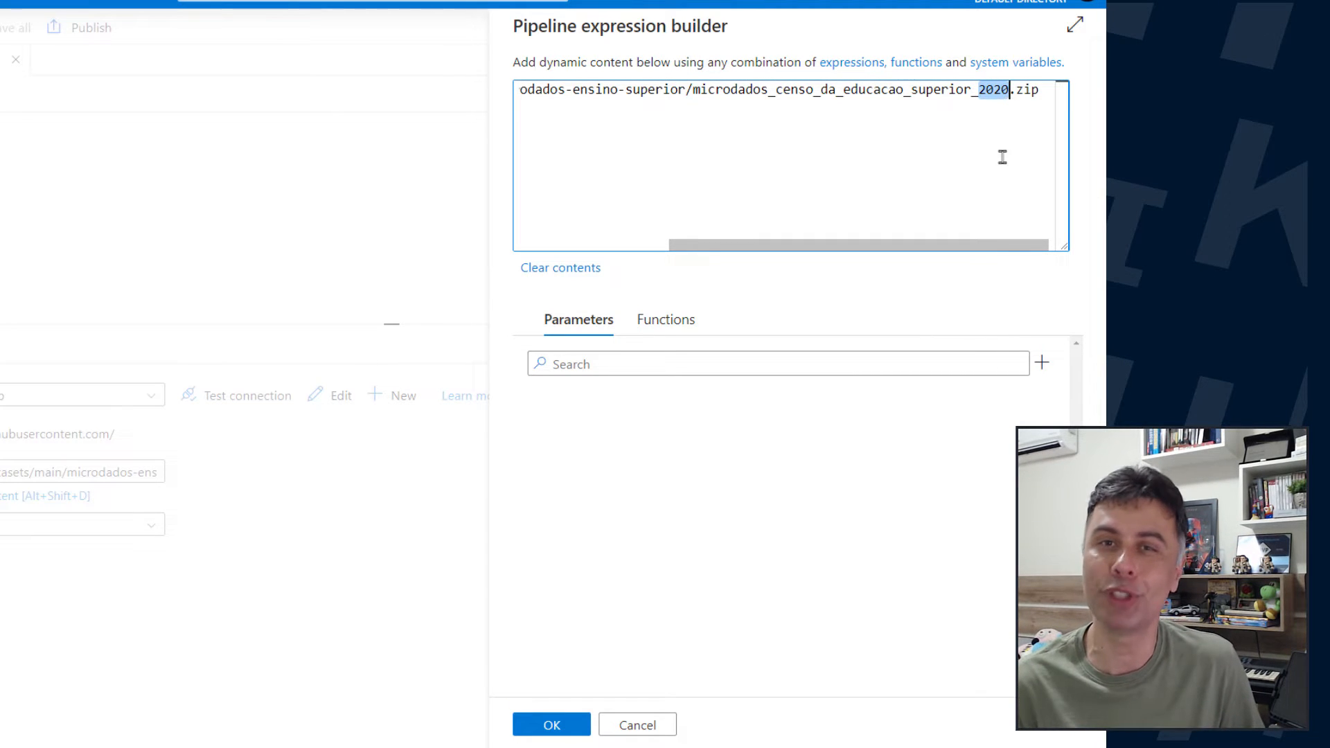
{"action": "type", "text": "@"}
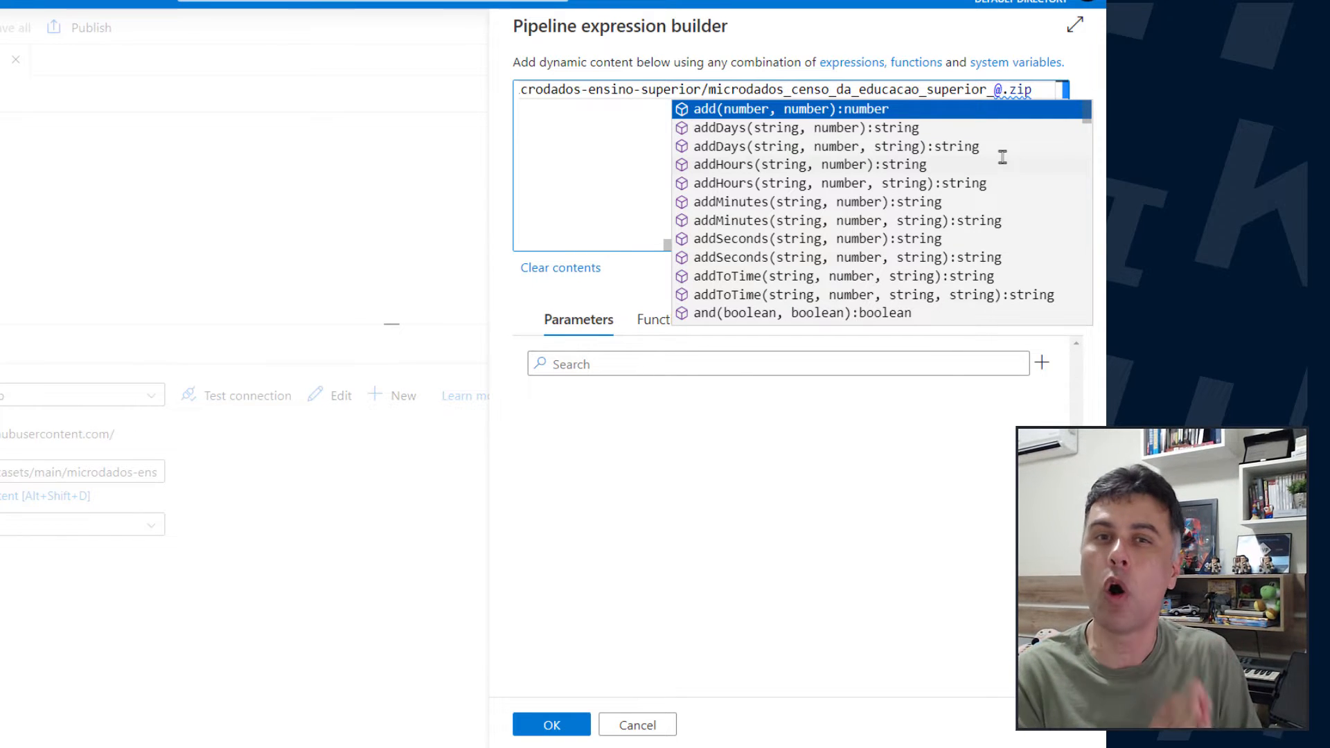
{"action": "type", "text": "{"}
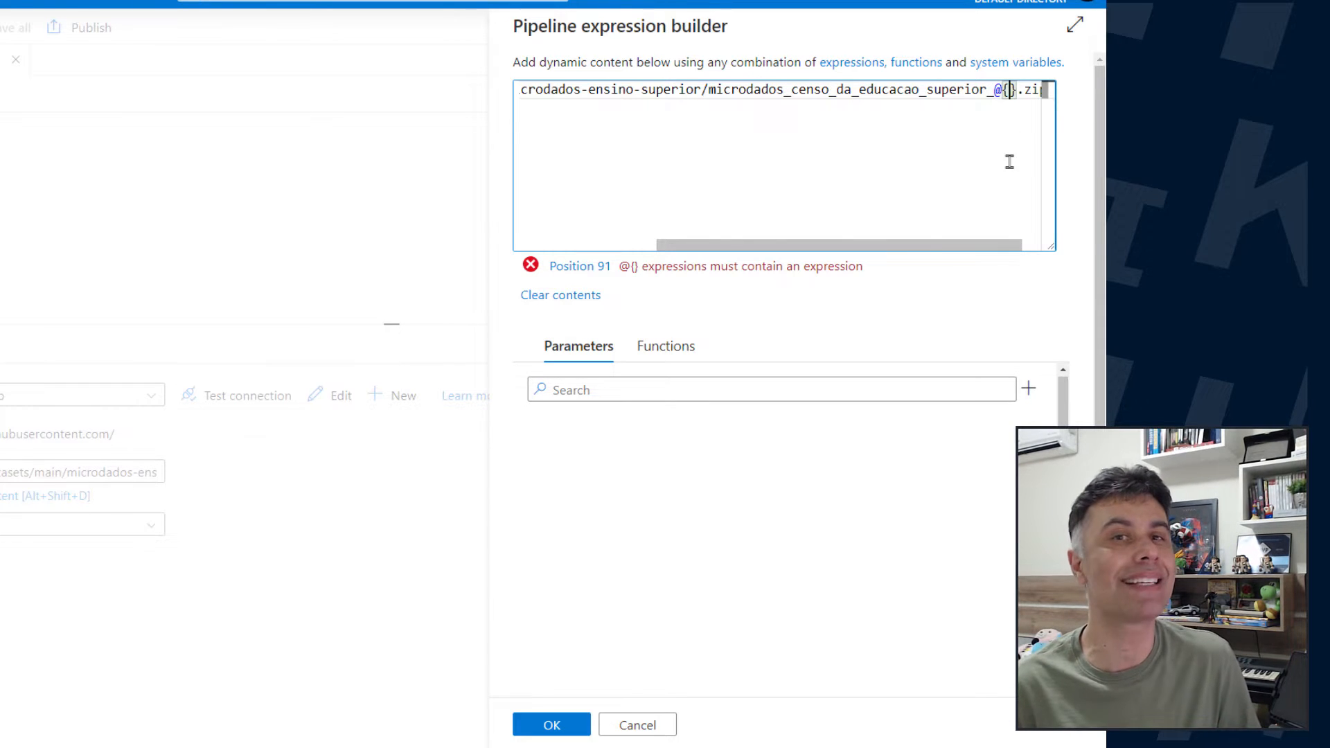
{"action": "type", "text": "pipeline"}
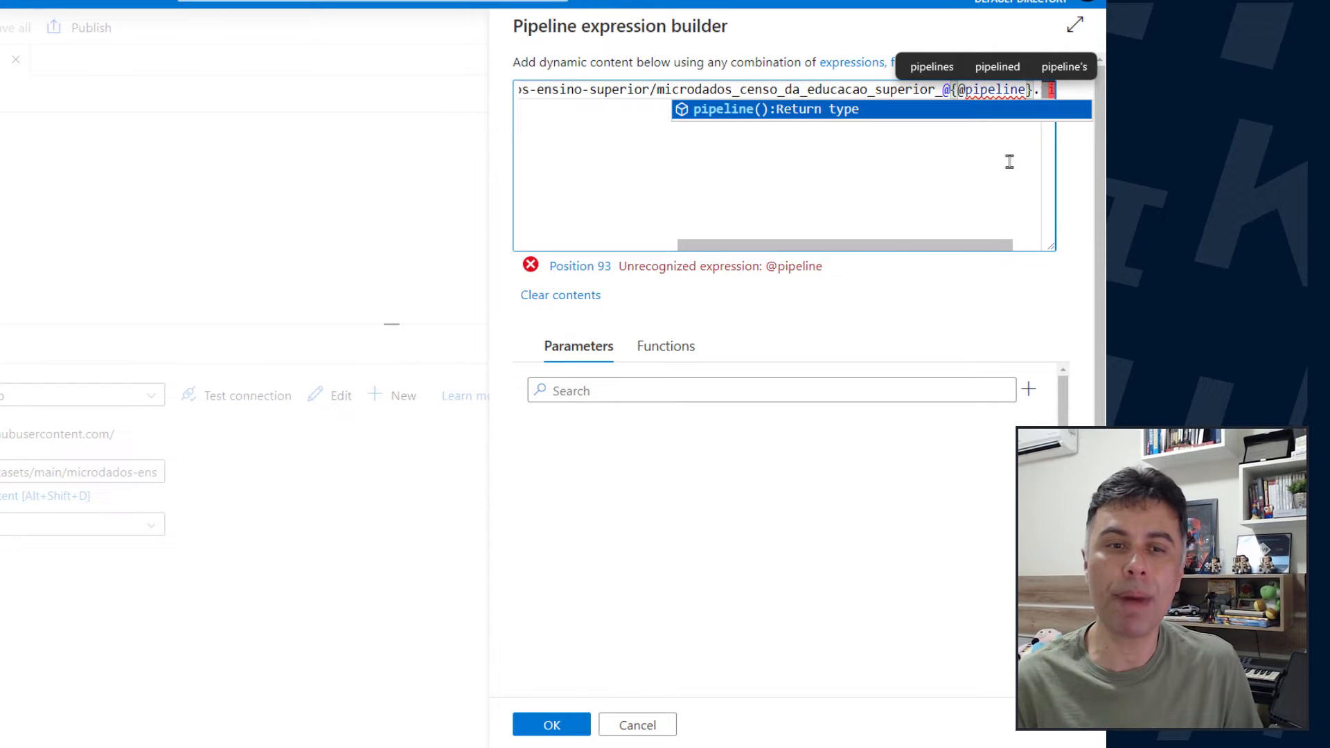
{"action": "type", "text": "()"}
{"action": "type", "text": ".parame"}
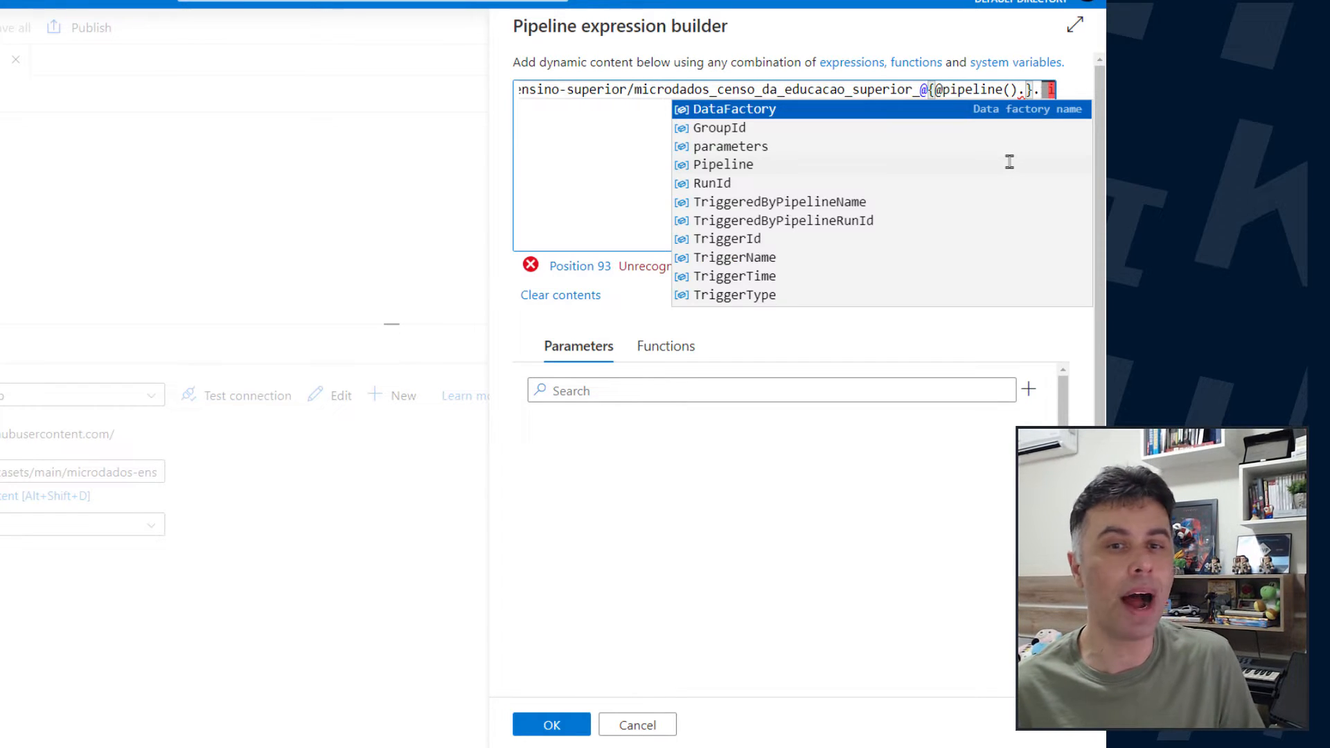
{"action": "key", "text": "Escape"}
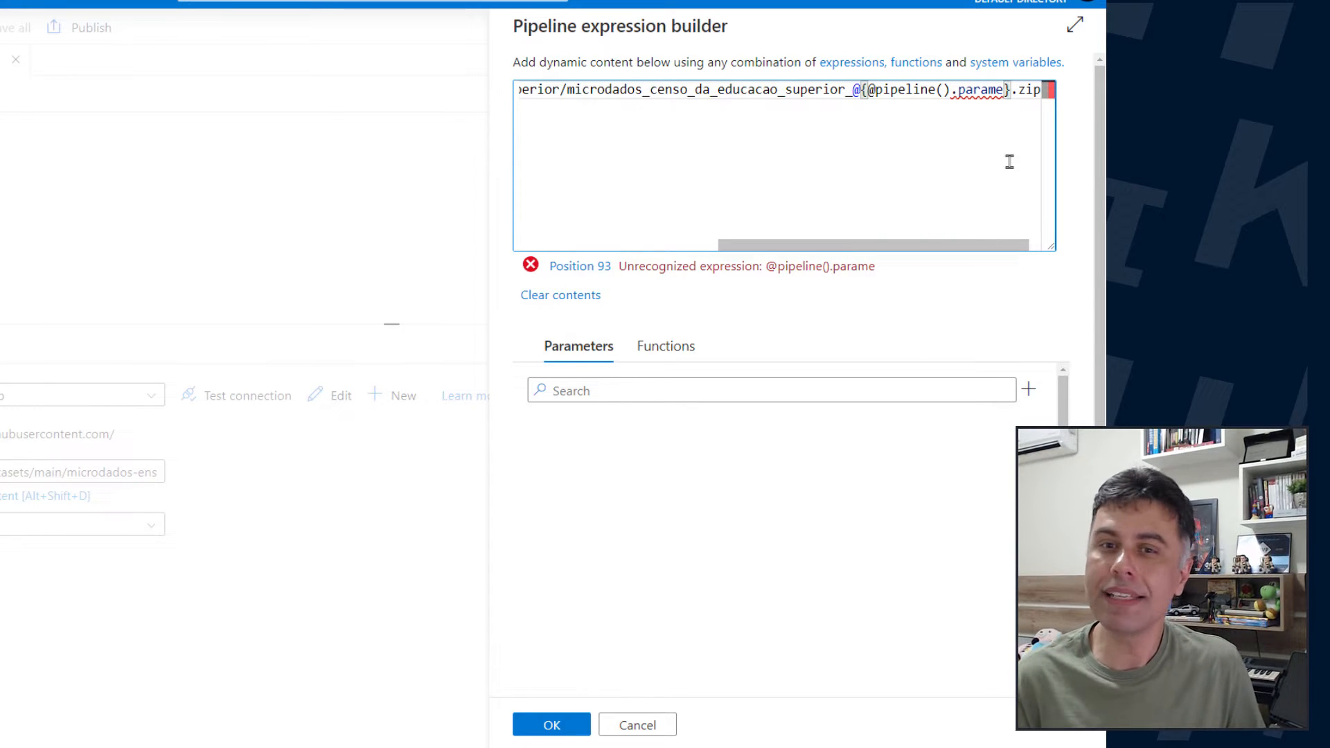
{"action": "type", "text": "ters."}
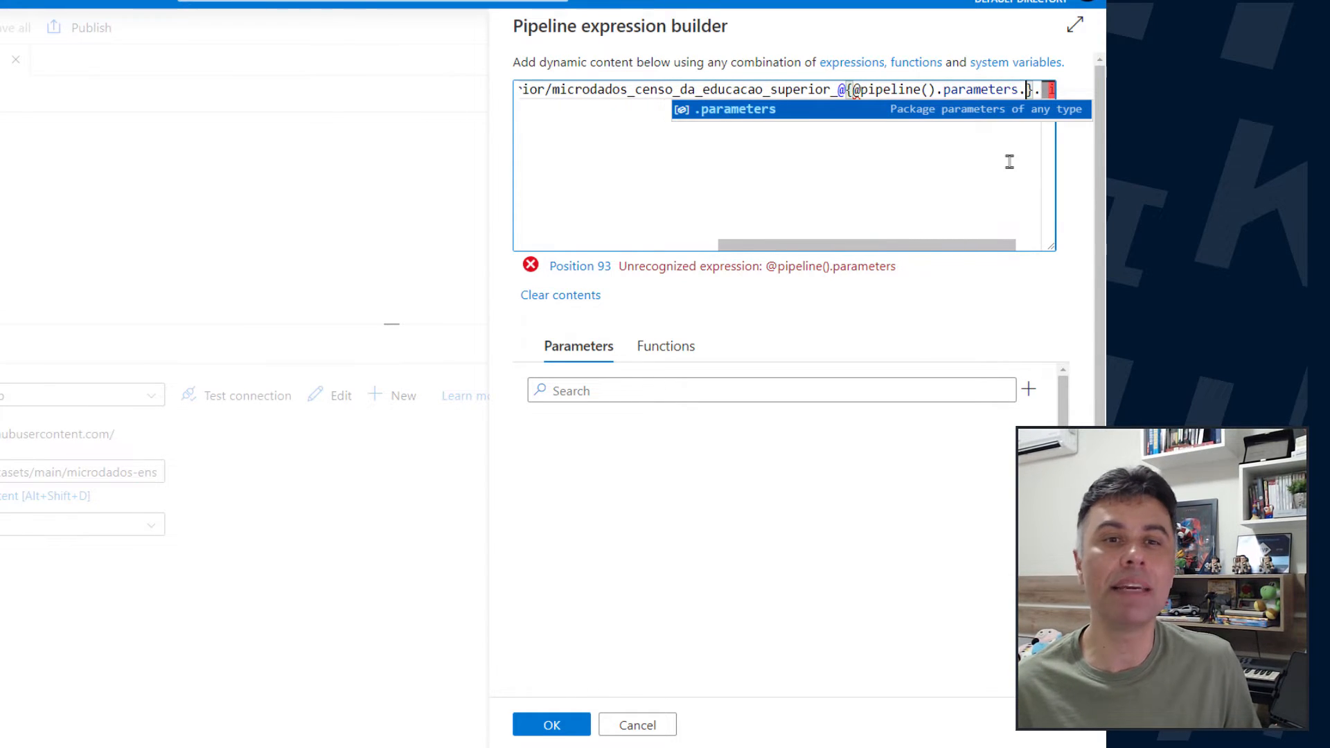
{"action": "type", "text": "CensoAno"}
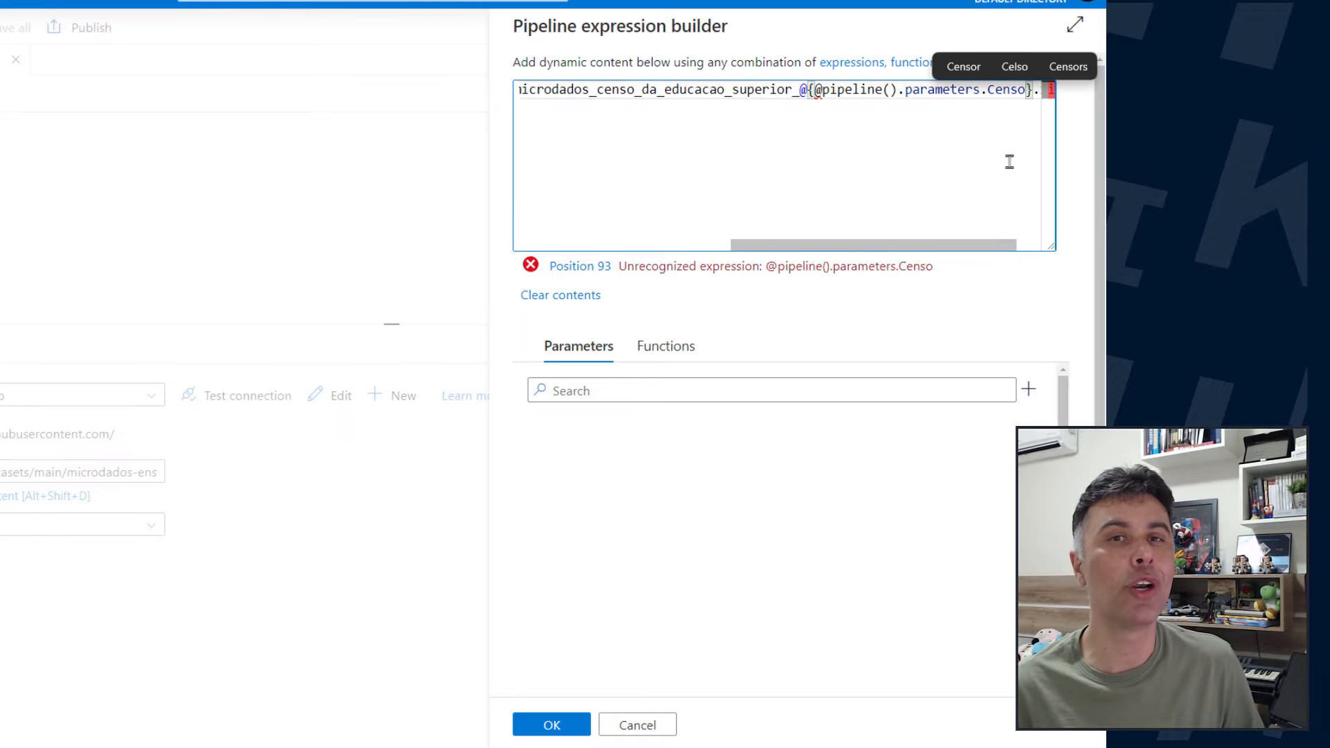
Remove the extra @ before pipeline() so the expression reads @{pipeline().parameters.CensoAno}.zip at its end
{"action": "key", "text": "End"}
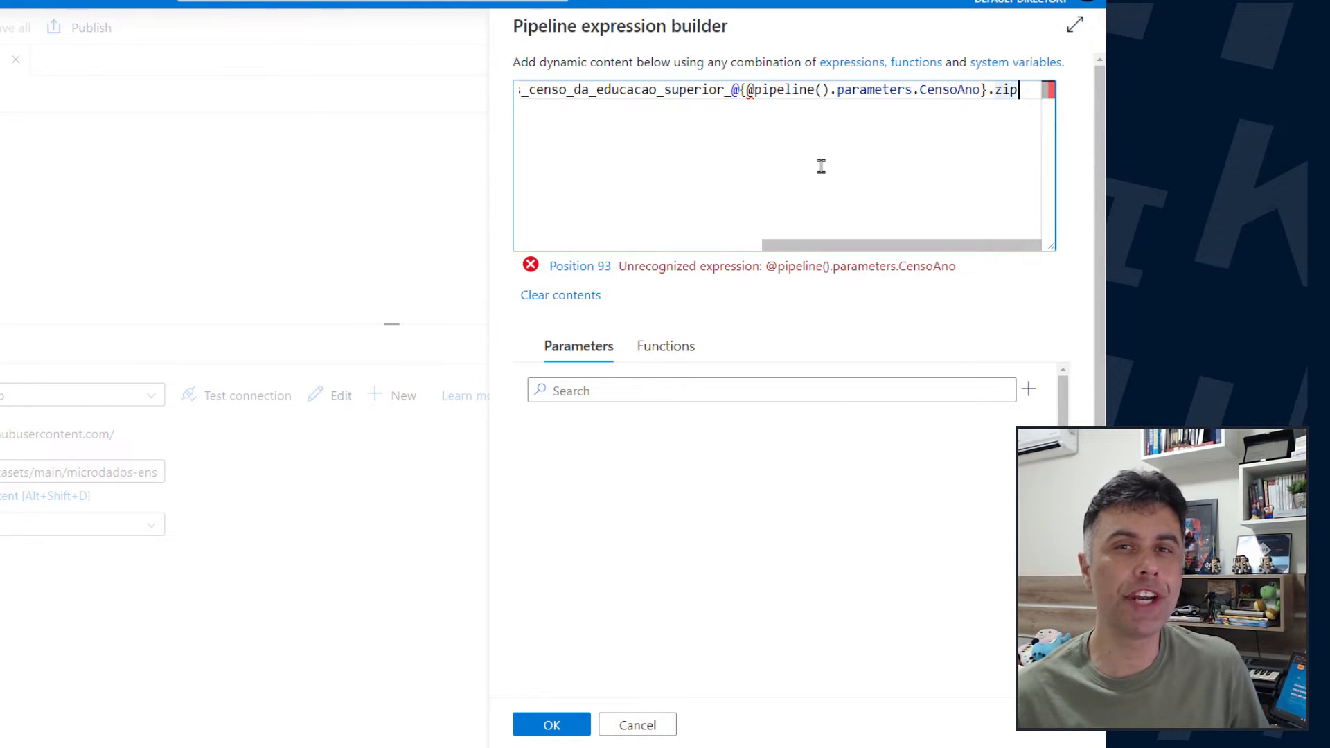
{"action": "left_click", "coordinate": [749, 91]}
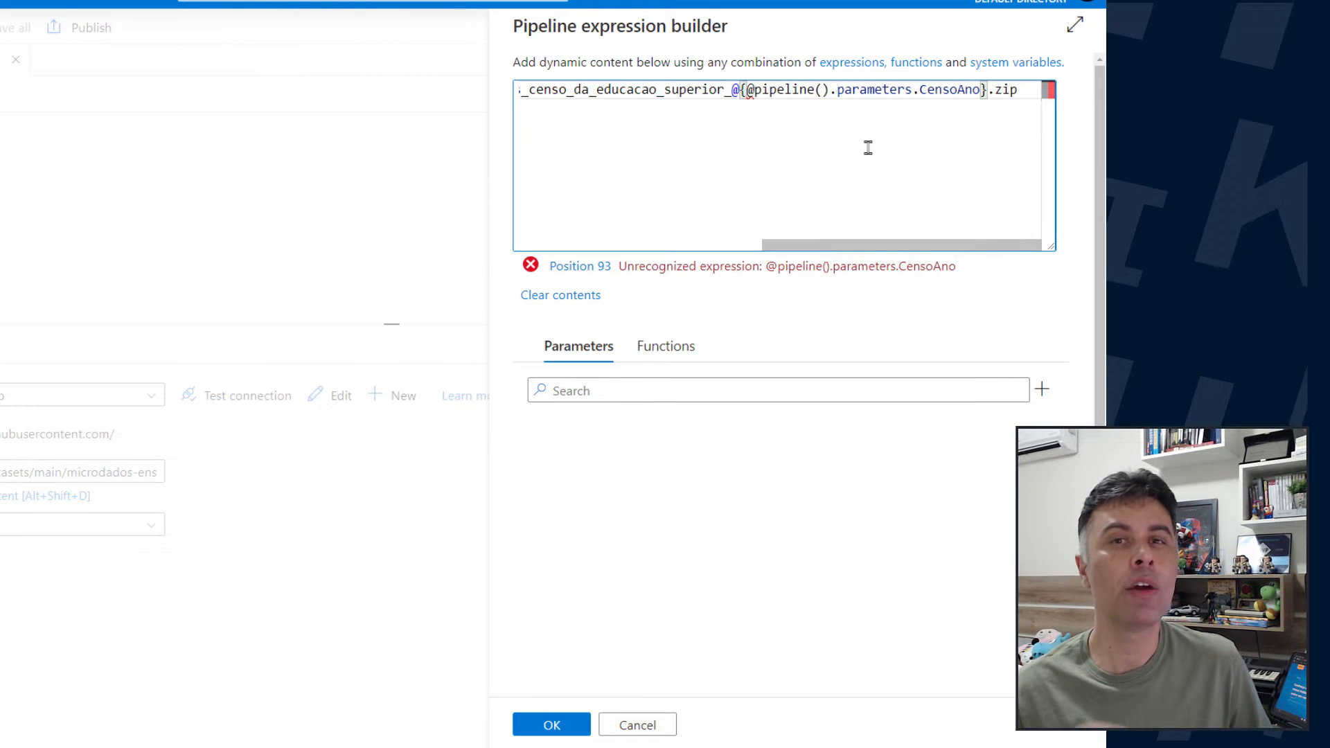
{"action": "key", "text": "Delete"}
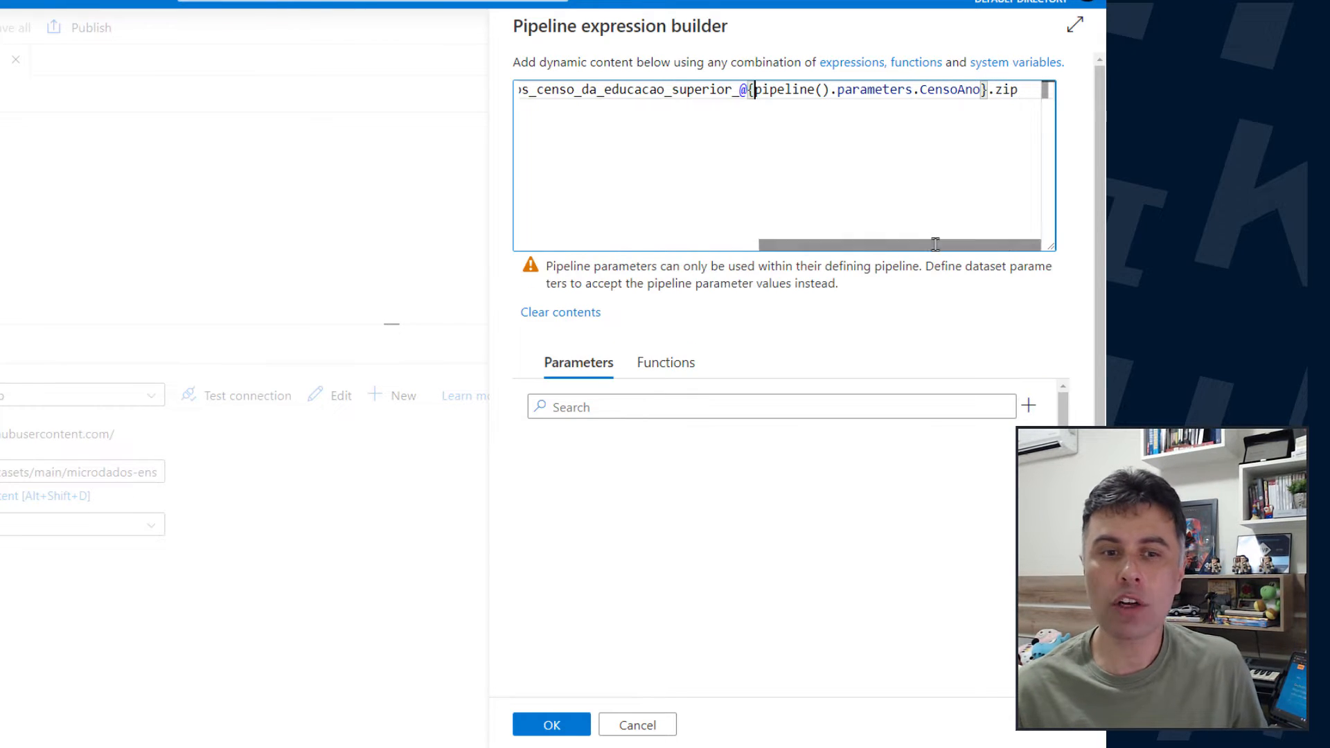
Apply the expression to the relative URL, then save all changes and close the BinaryGithub dataset
{"action": "key", "text": "Home"}
{"action": "left_click", "coordinate": [547, 728]}
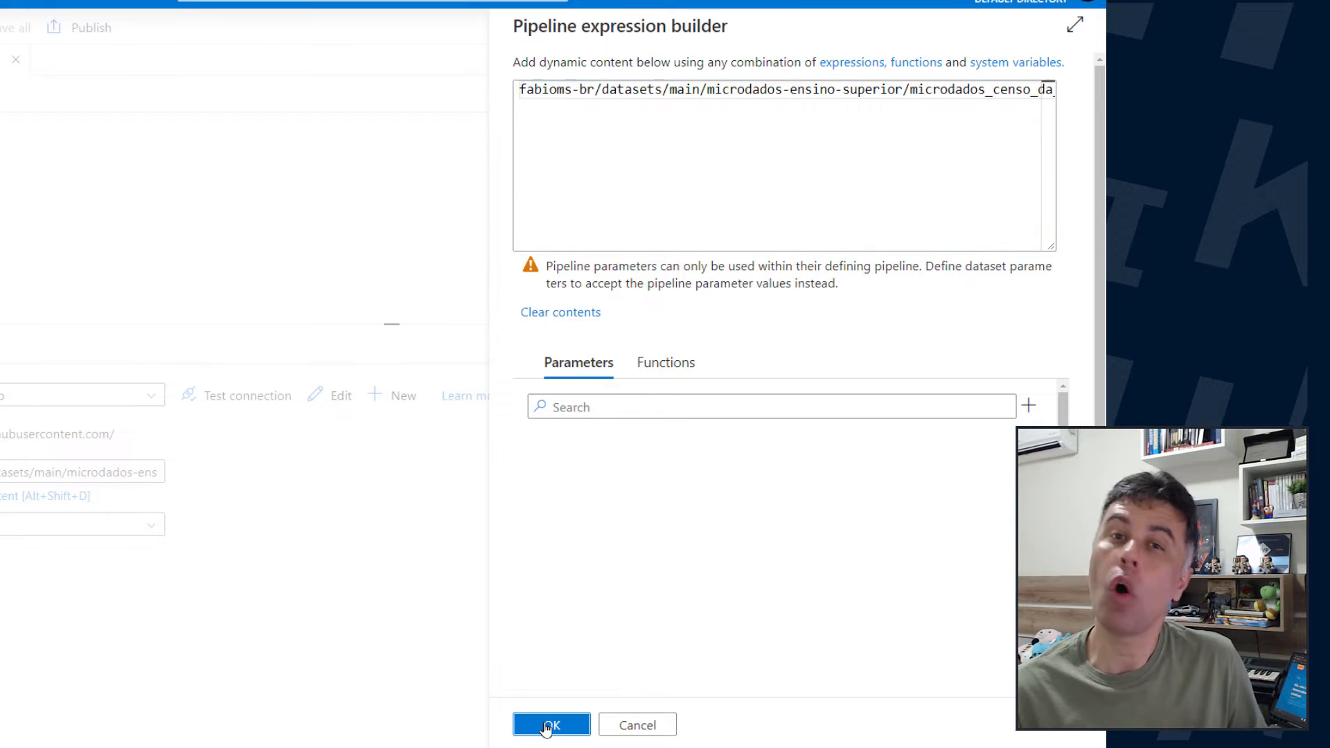
{"action": "left_click", "coordinate": [393, 27]}
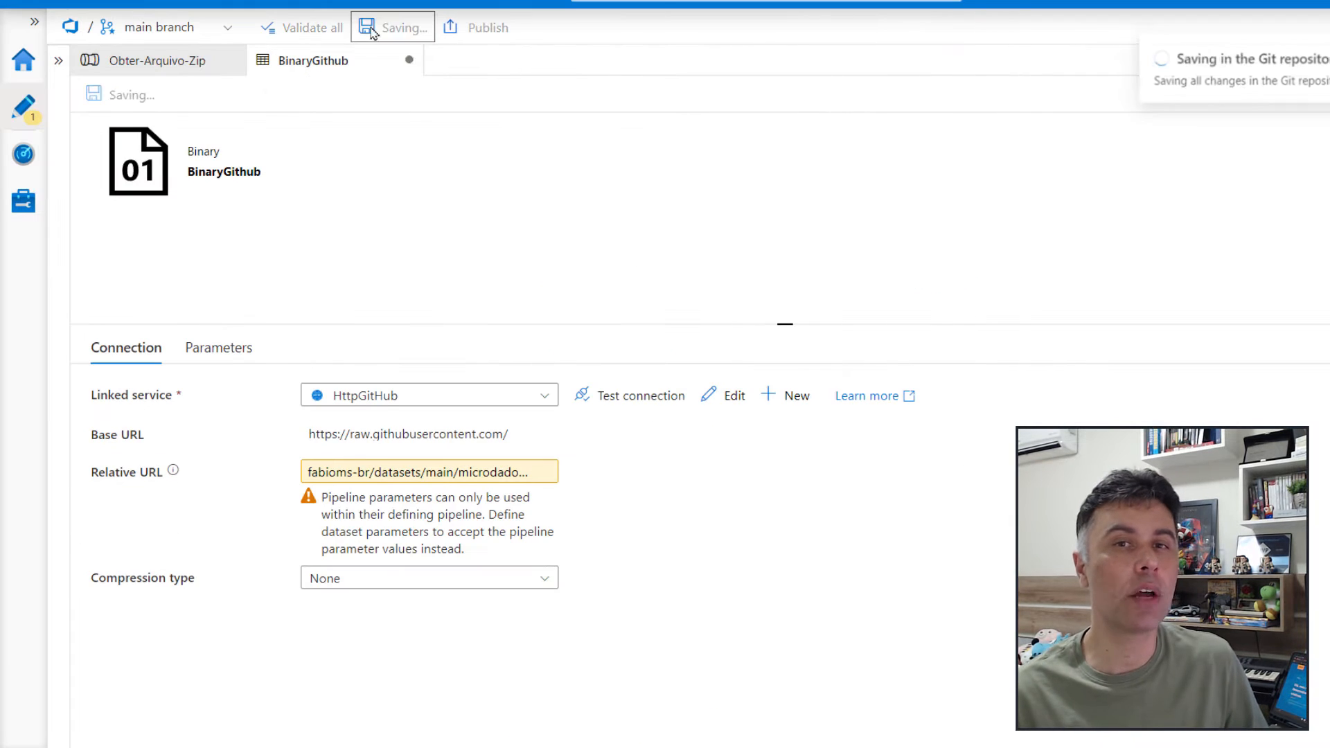
{"action": "left_click", "coordinate": [409, 62]}
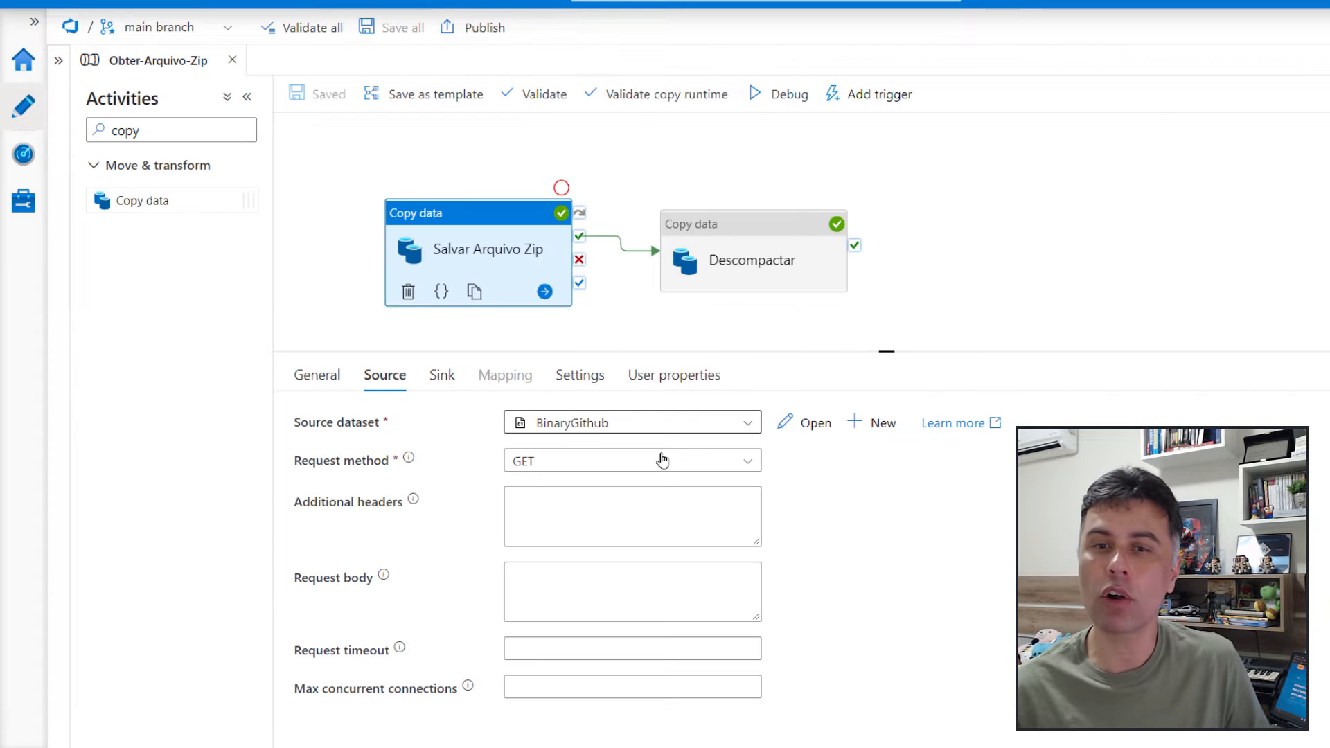
Open the BinaryAzDataLakeGen2 sink dataset of the Salvar Arquivo Zip activity and copy its file name into a dynamic content expression
{"action": "left_click", "coordinate": [445, 377]}
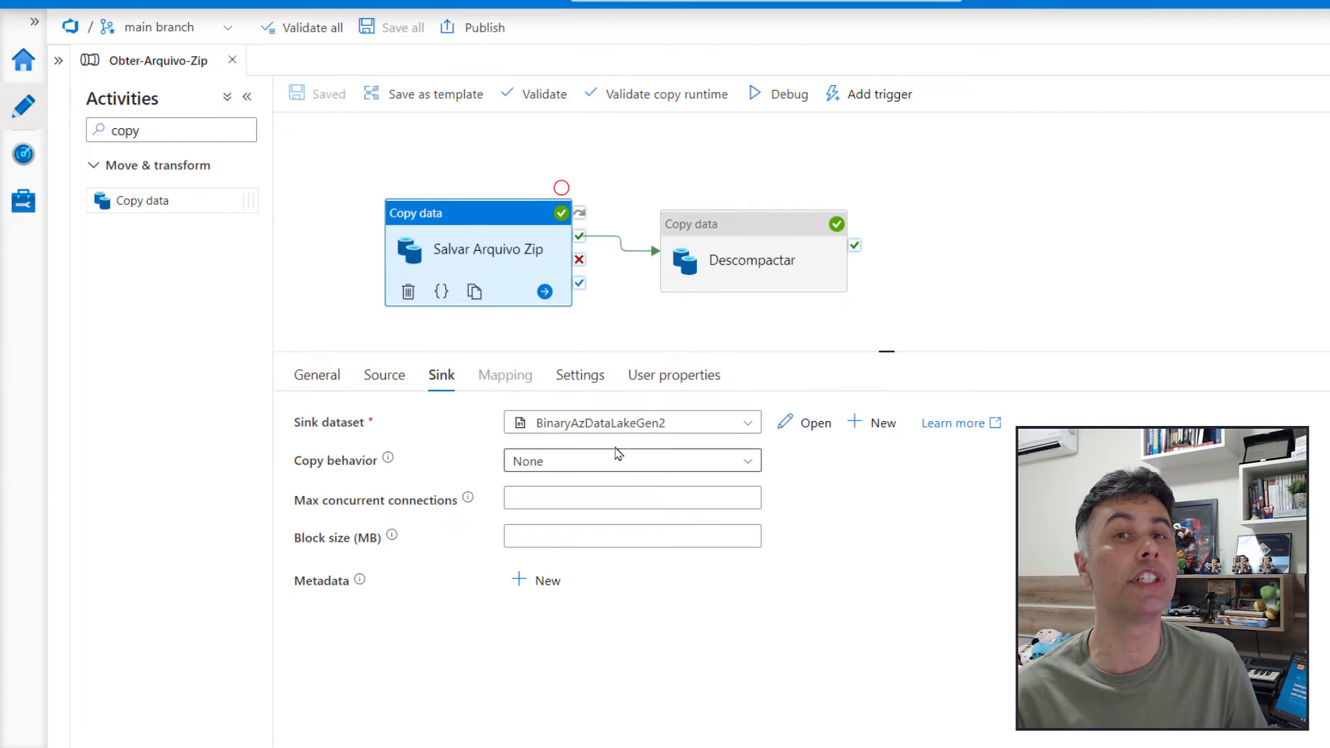
{"action": "left_click", "coordinate": [816, 424]}
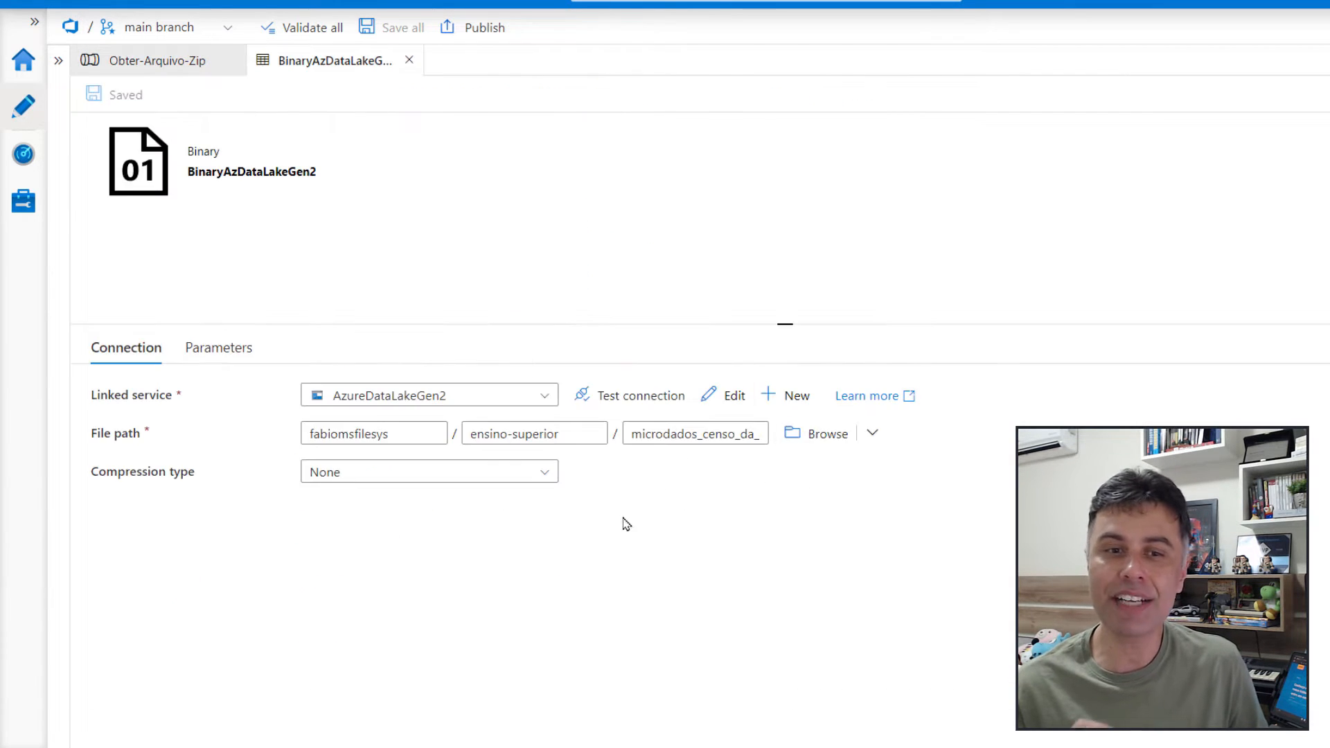
{"action": "left_click", "coordinate": [700, 435]}
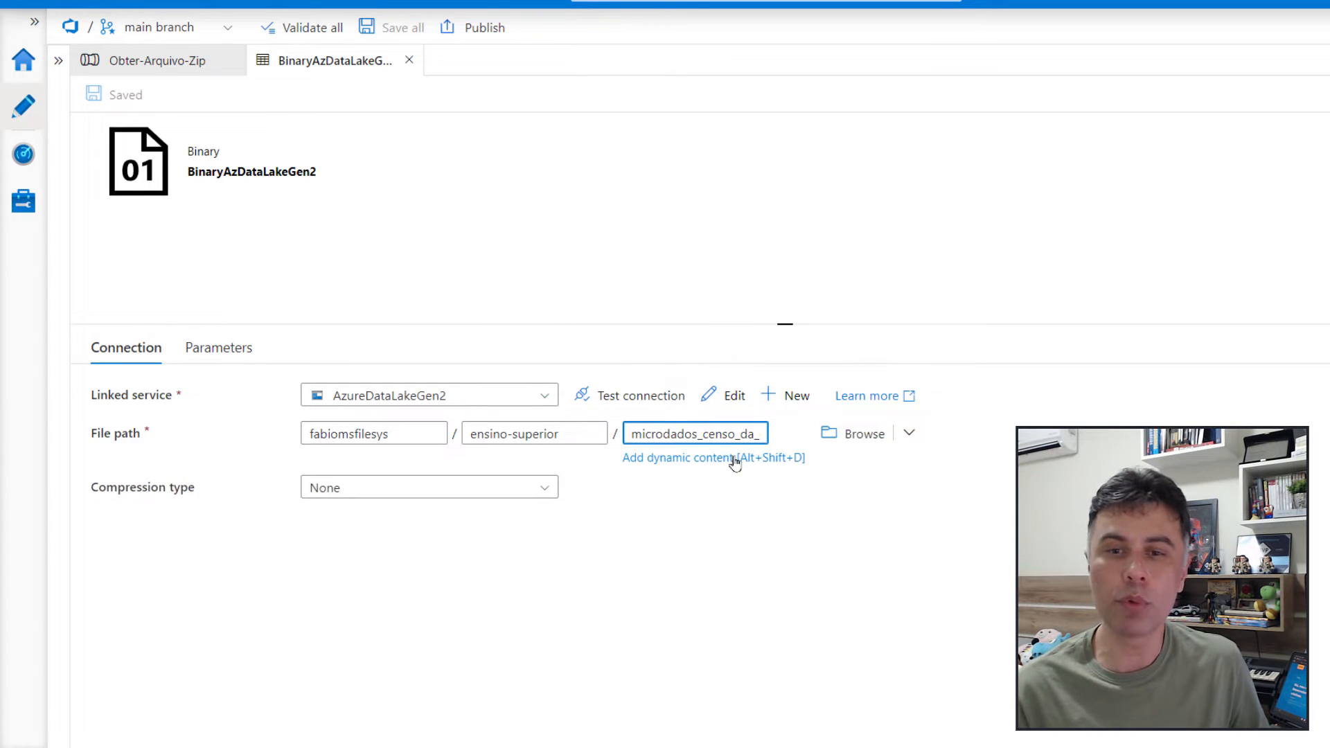
{"action": "left_click_drag", "start_coordinate": [701, 434], "coordinate": [869, 438]}
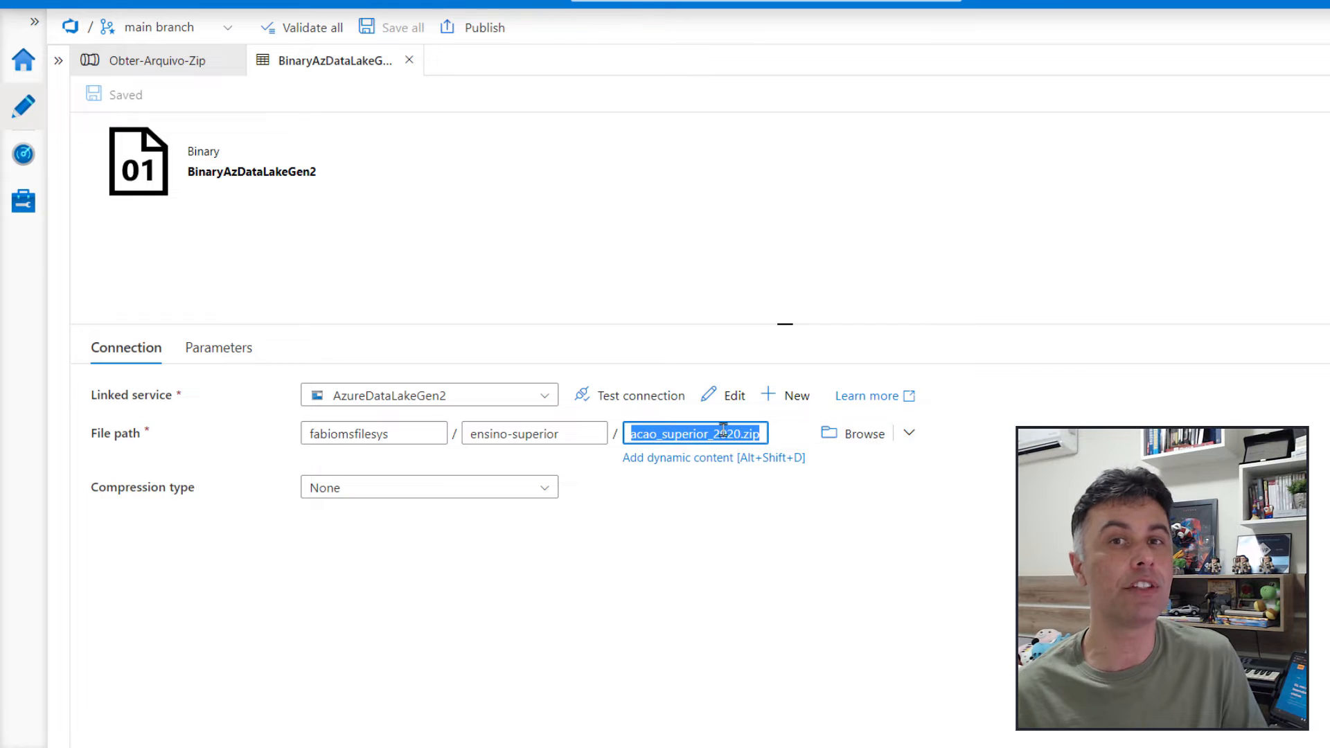
{"action": "left_click", "coordinate": [753, 437]}
{"action": "key", "text": "ctrl+a"}
{"action": "key", "text": "ctrl+v"}
{"action": "key", "text": "ctrl+a"}
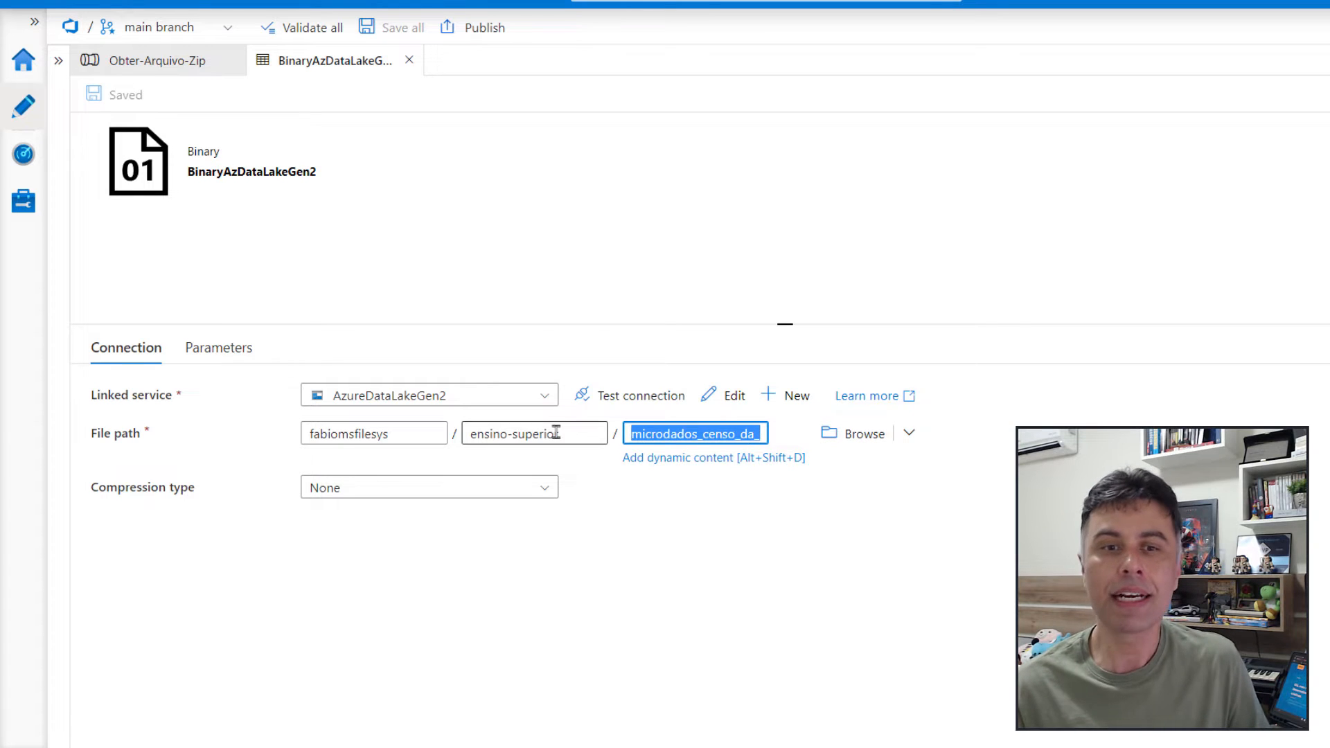
{"action": "left_click", "coordinate": [687, 463]}
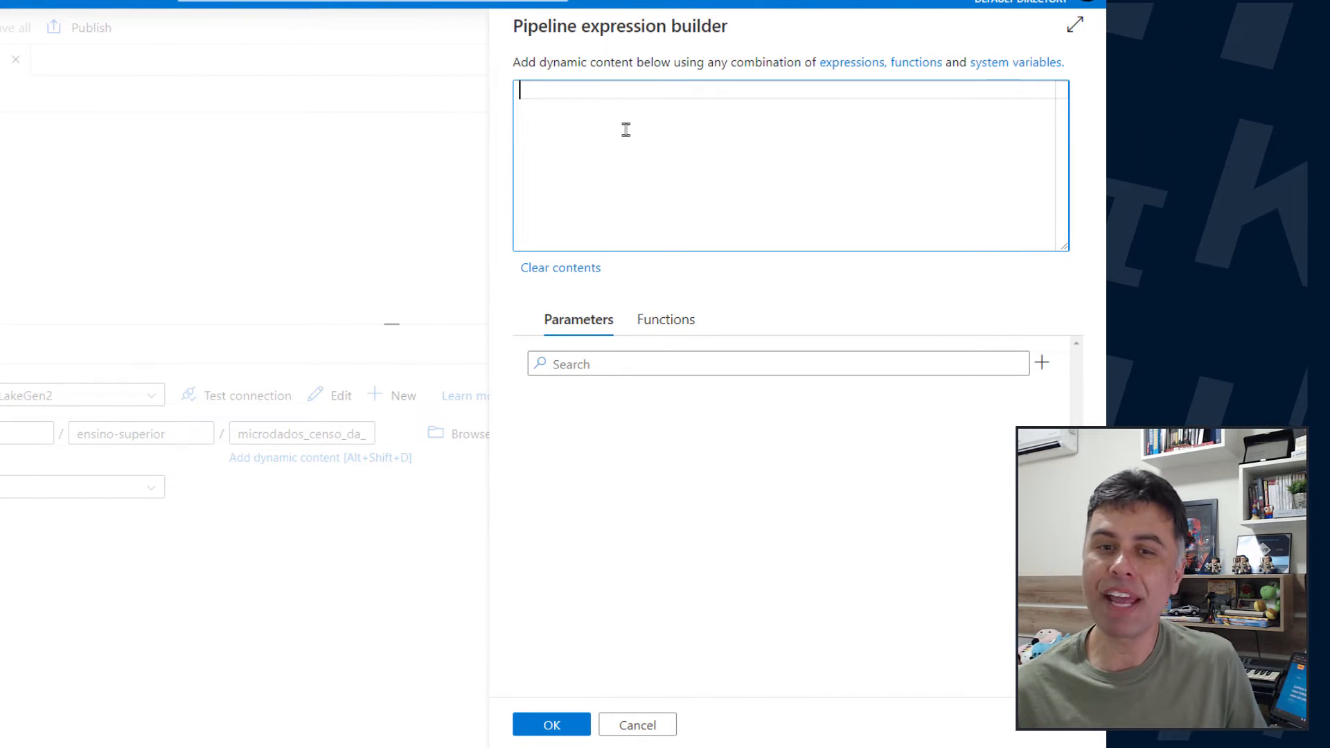
{"action": "type", "text": "microdados_censo_da_educacao_superior_2020.zip"}
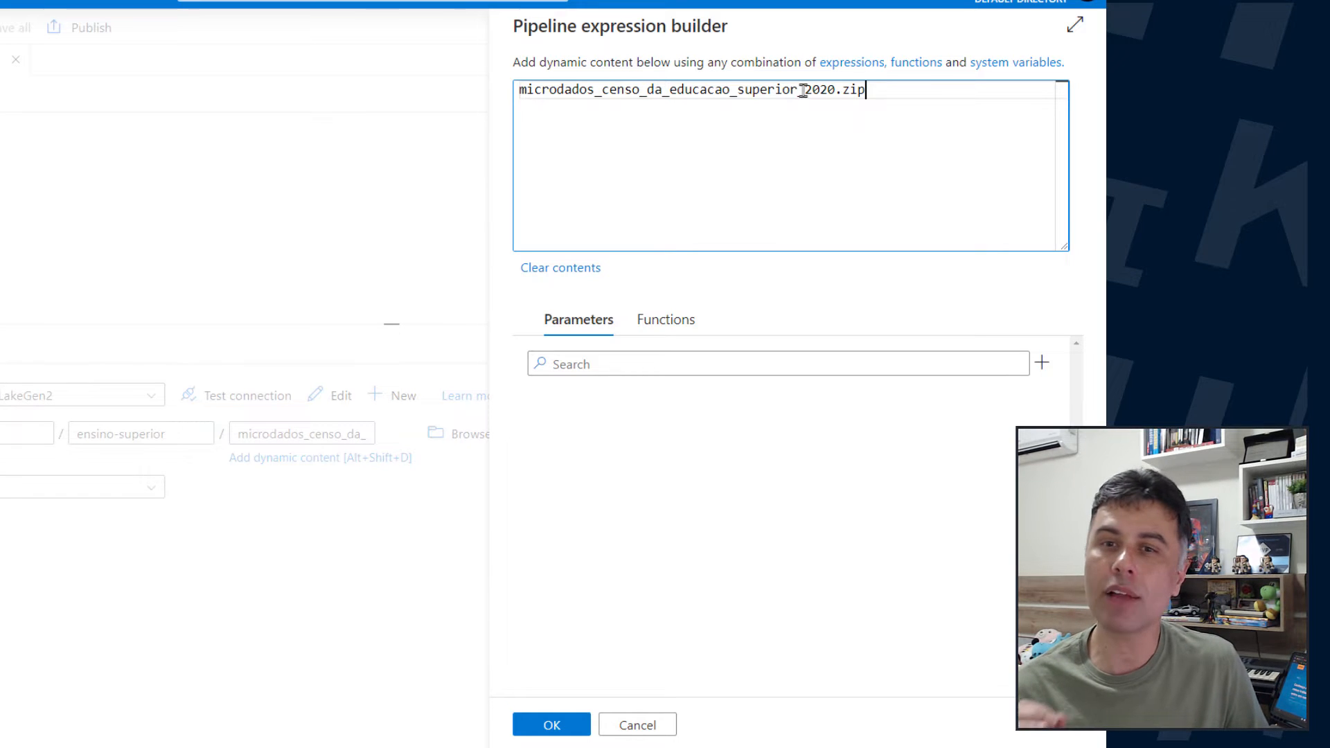
Replace the year 2020 in the sink dataset's file name expression with @{pipeline().parameters.CensoAno}
{"action": "left_click_drag", "start_coordinate": [803, 90], "coordinate": [839, 92]}
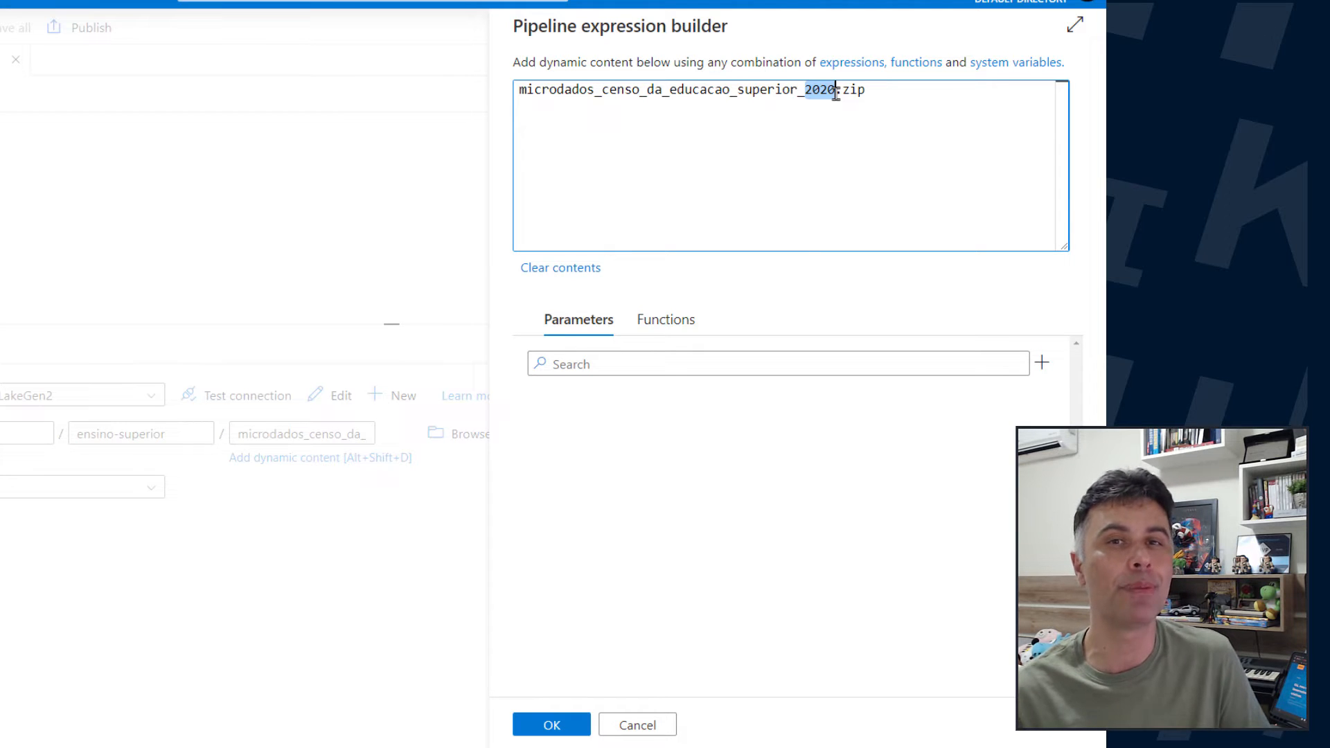
{"action": "type", "text": "@"}
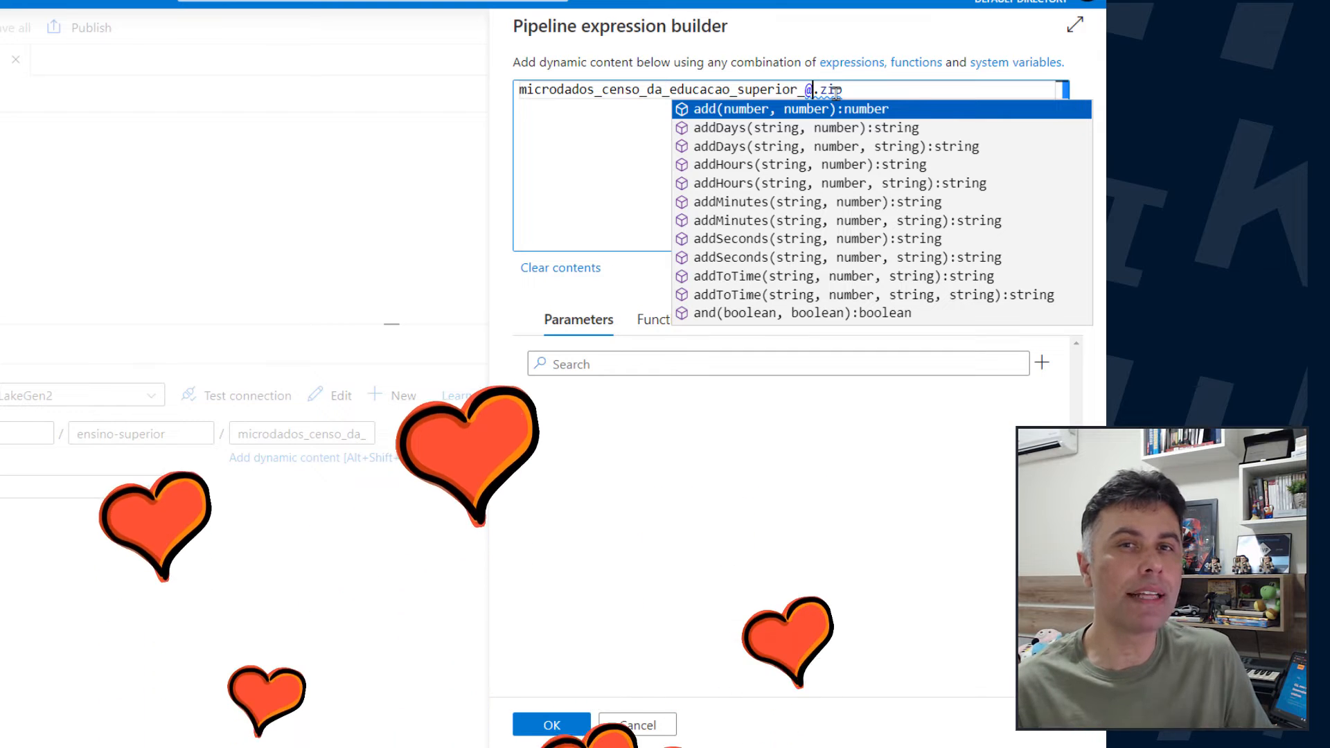
{"action": "type", "text": "{"}
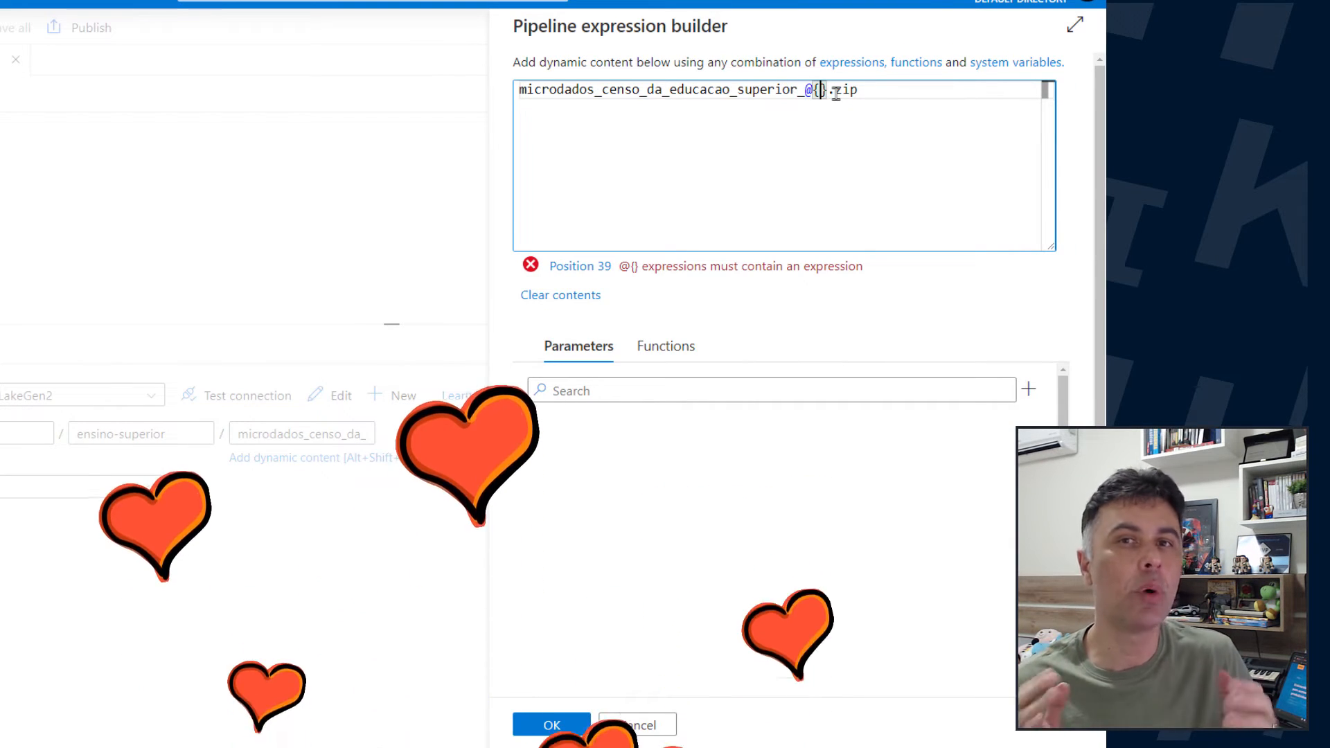
{"action": "type", "text": "pipeline"}
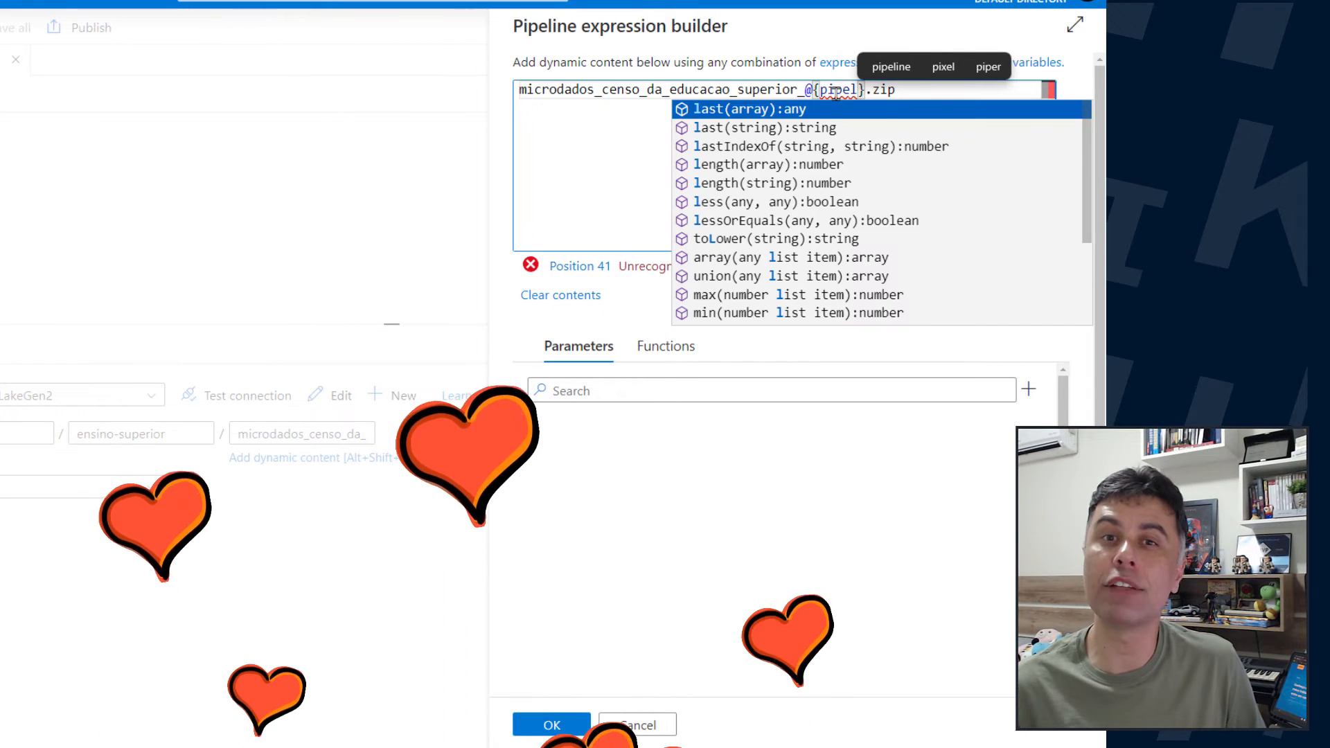
{"action": "type", "text": "().paramete"}
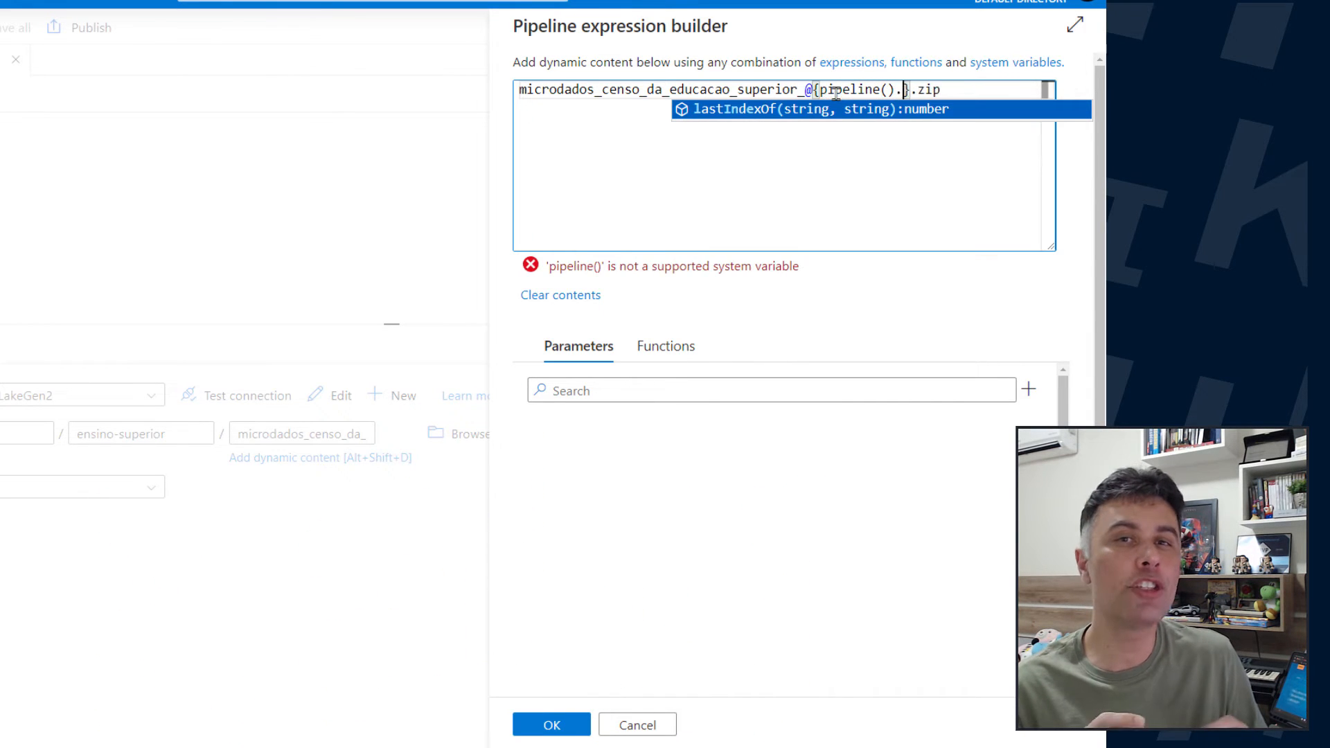
{"action": "type", "text": "rs.Ce"}
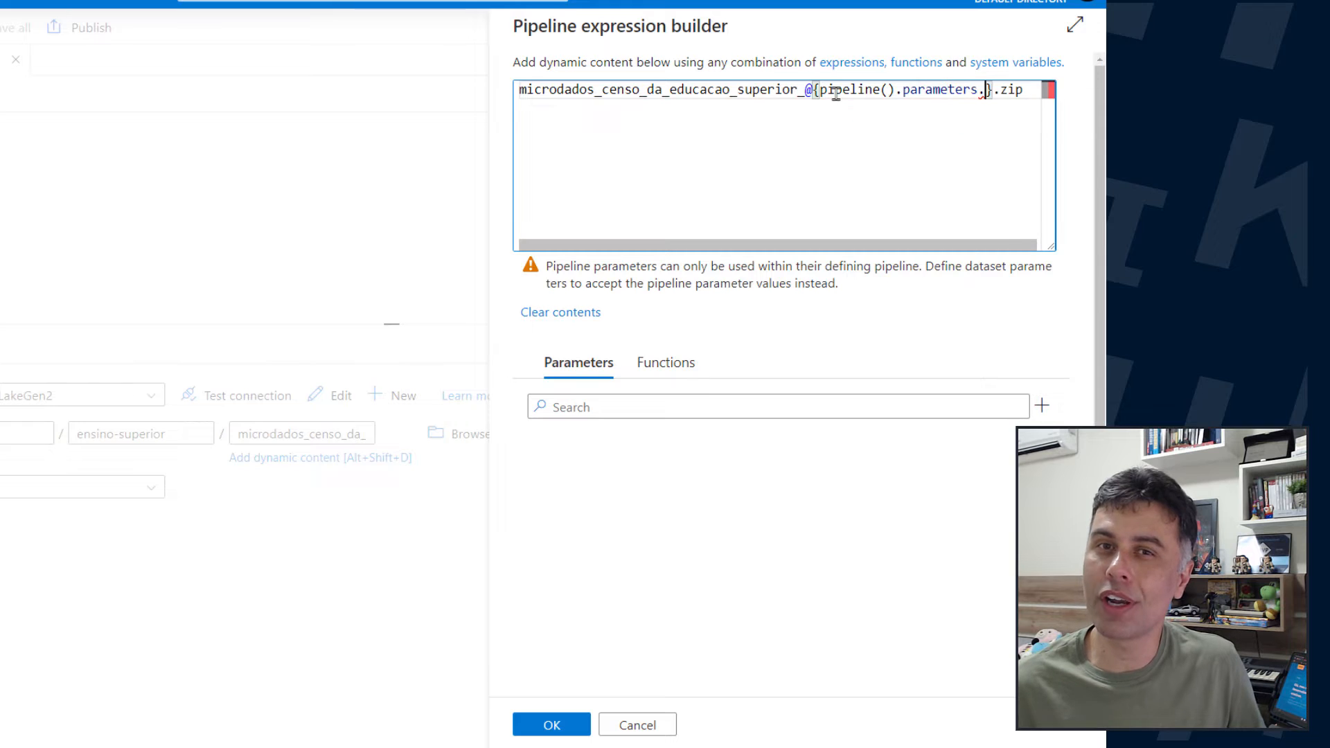
{"action": "type", "text": "nsoAno"}
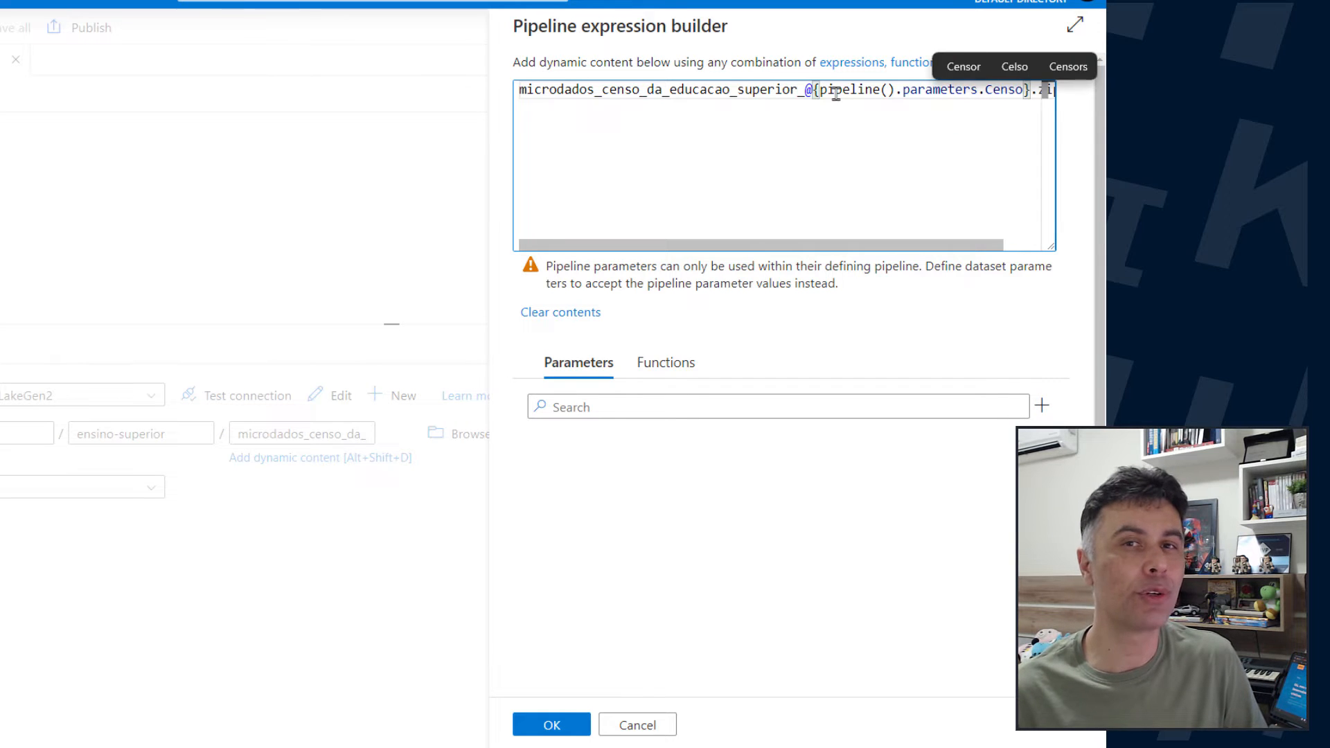
Apply the expression to the file name, save the change and close the BinaryAzDataLakeGen2 dataset
{"action": "left_click", "coordinate": [1031, 89]}
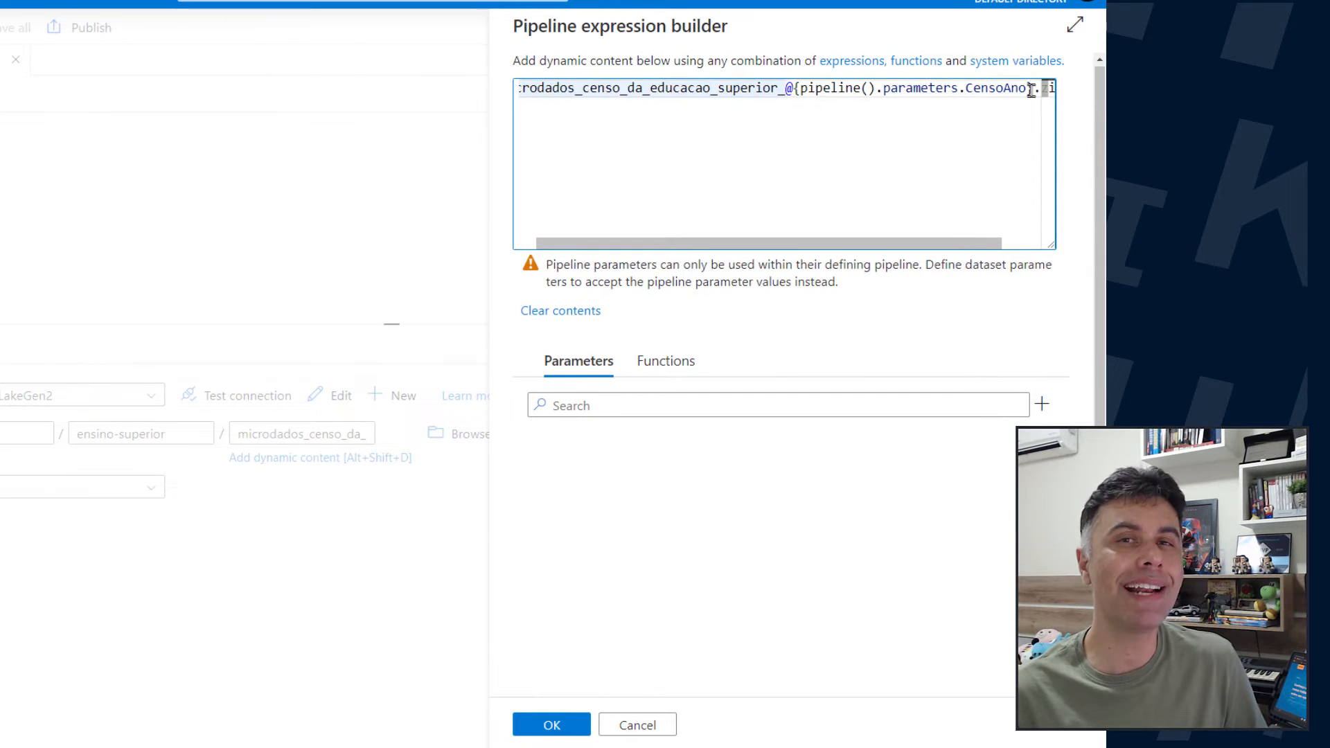
{"action": "left_click_drag", "start_coordinate": [964, 246], "coordinate": [866, 258]}
{"action": "left_click", "coordinate": [543, 729]}
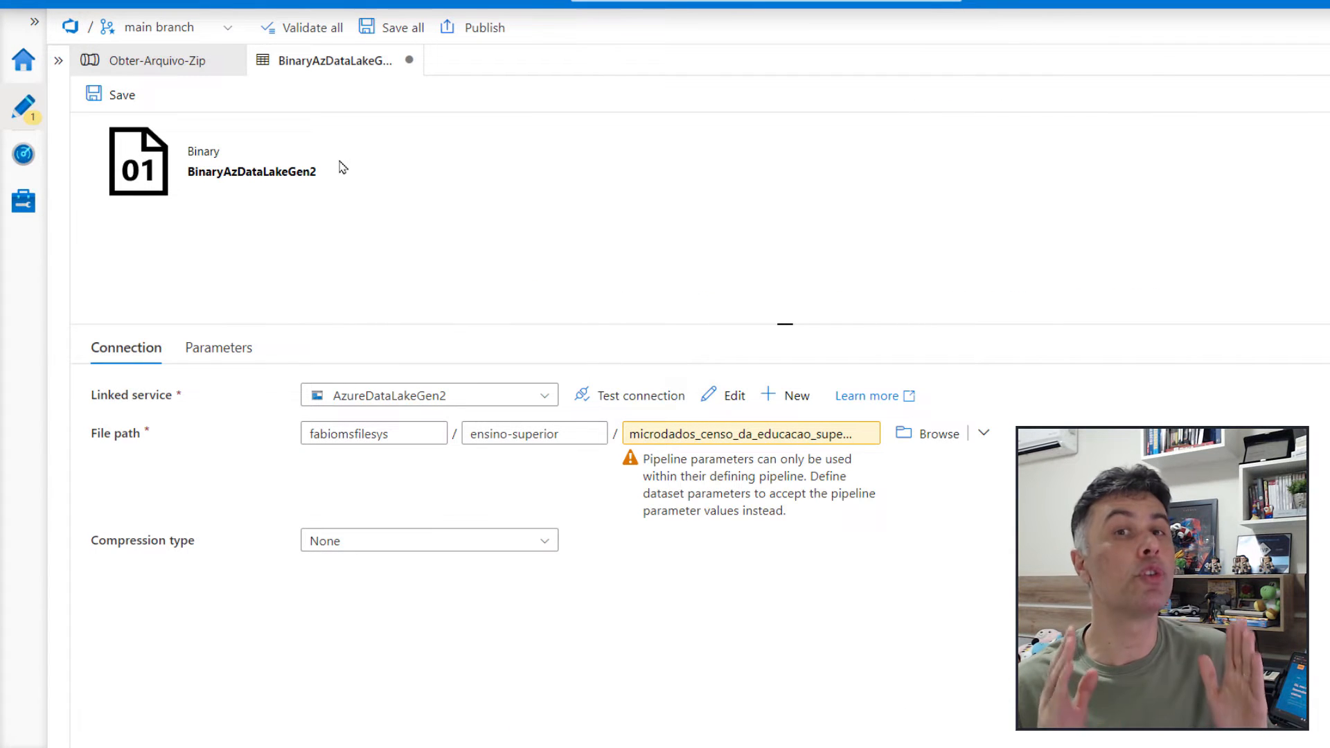
{"action": "key", "text": "ctrl+s"}
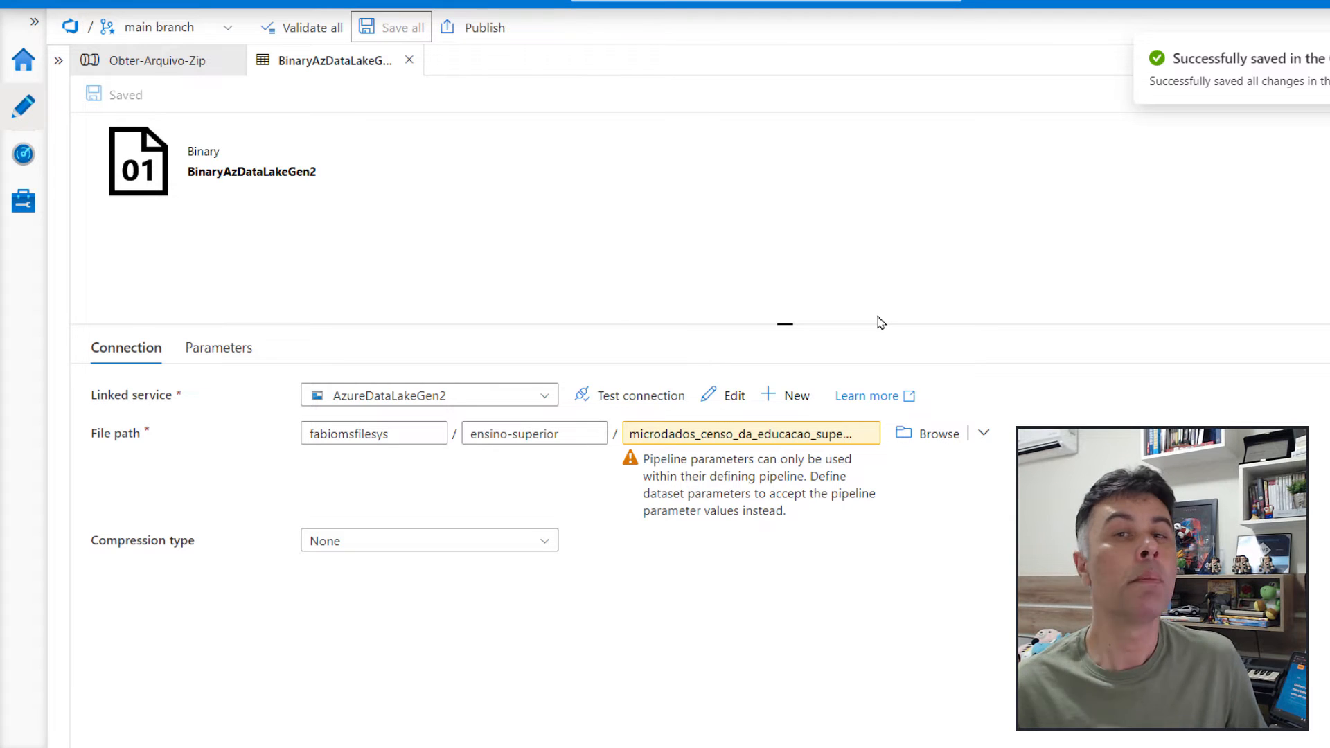
{"action": "left_click", "coordinate": [409, 60]}
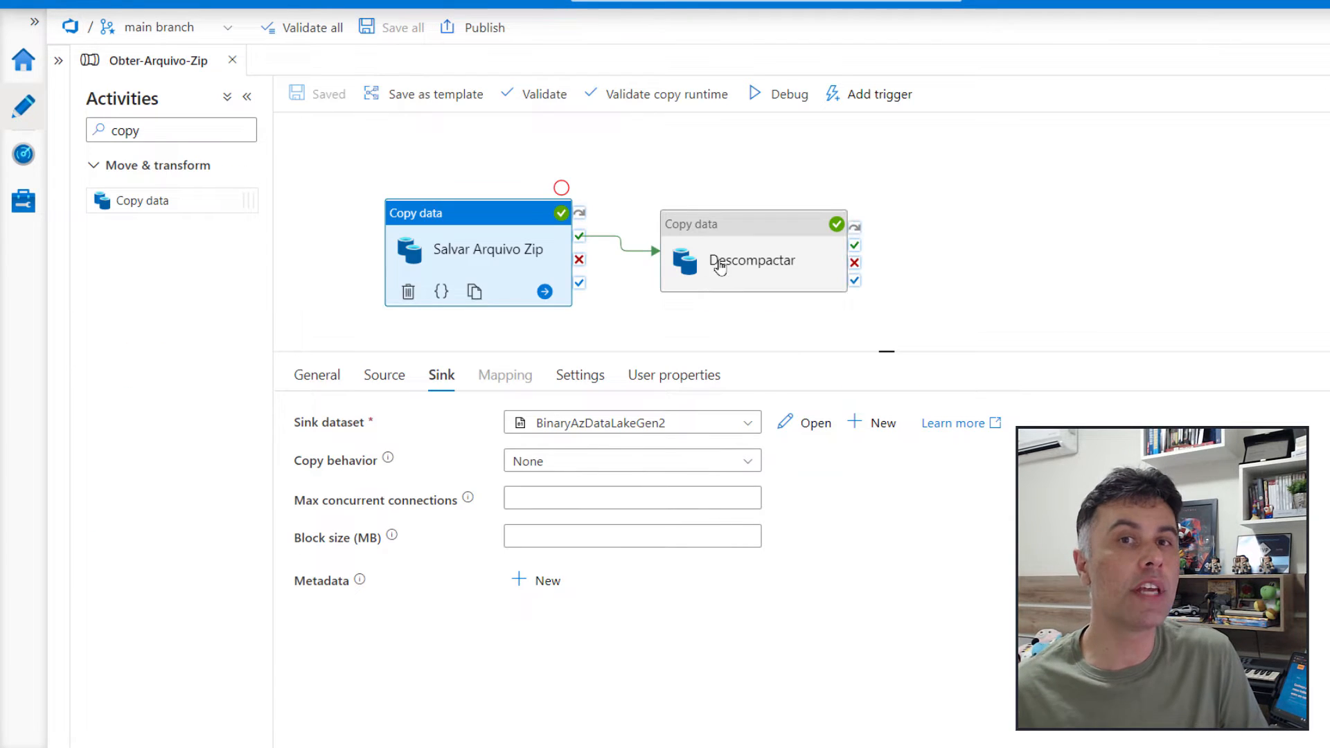
Open the BinaryAzDataLakeGen2Unzip source dataset of the Descompactar activity and copy its file name into a dynamic content expression
{"action": "left_click", "coordinate": [795, 423]}
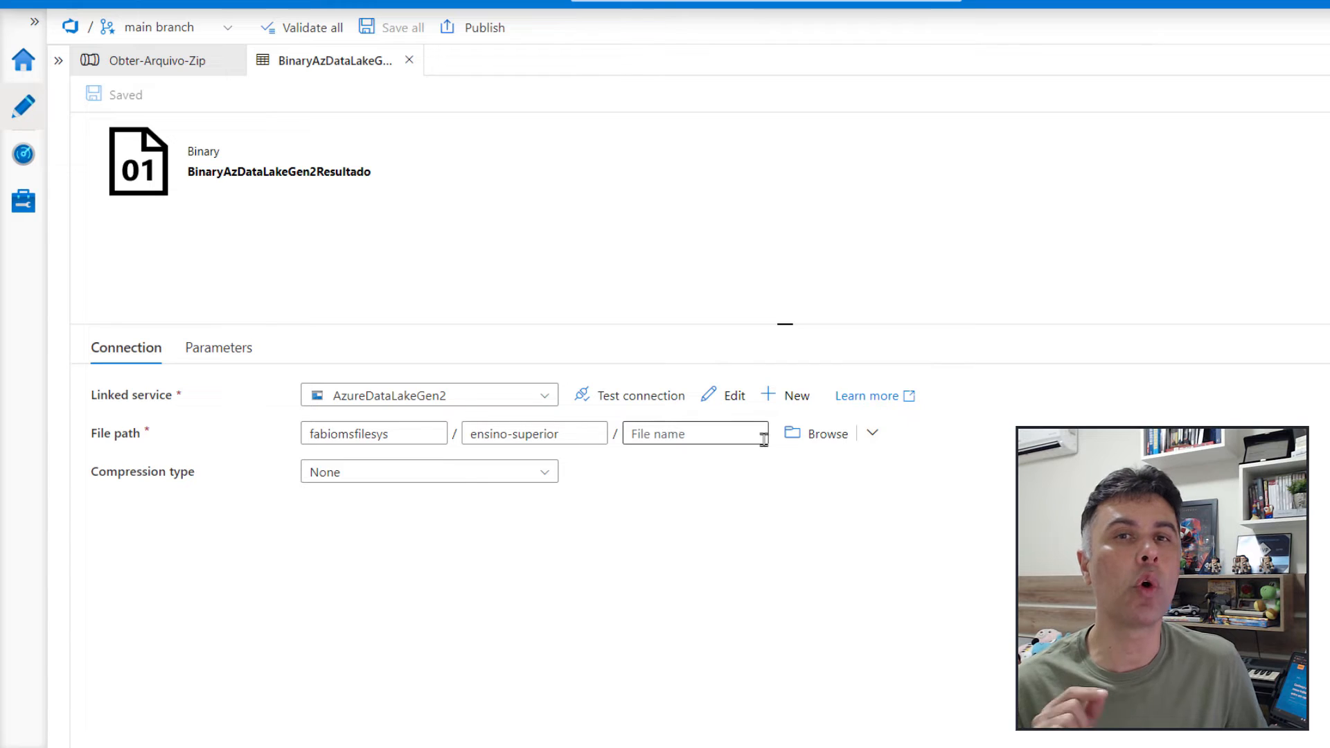
{"action": "left_click", "coordinate": [409, 61]}
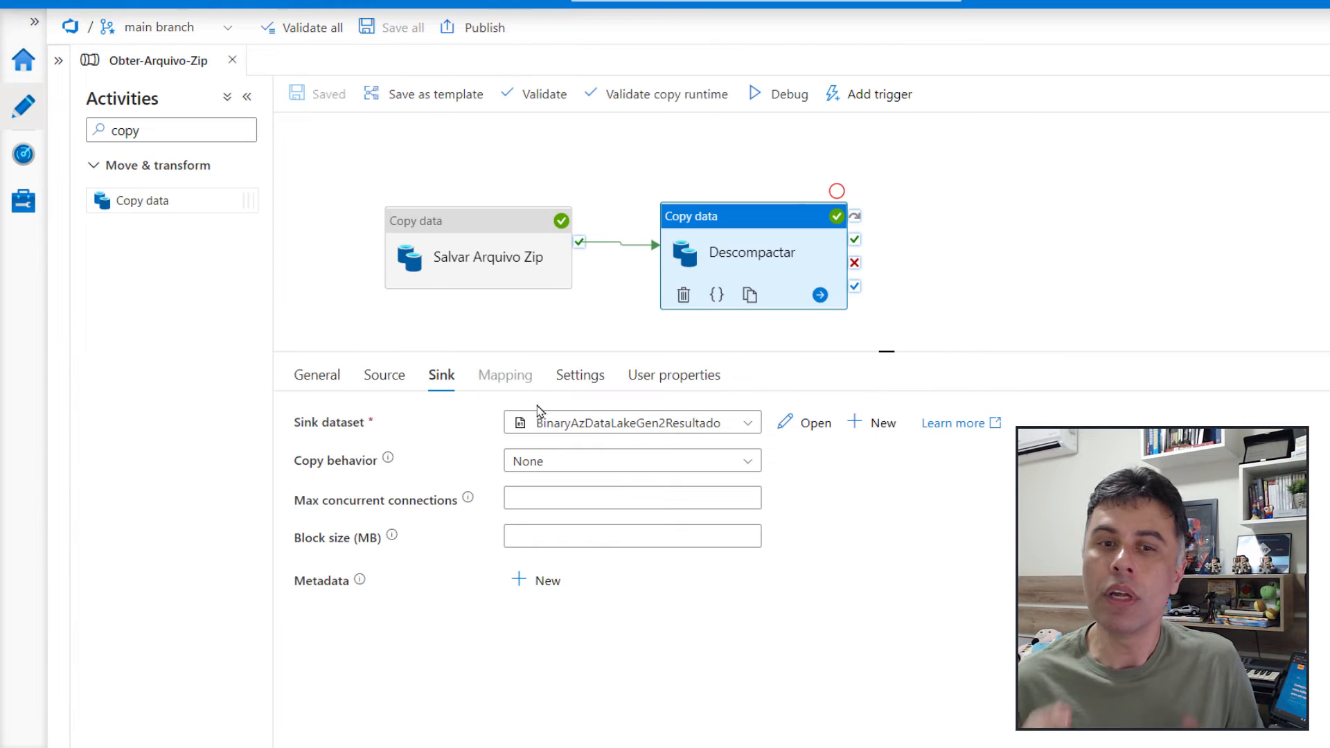
{"action": "left_click", "coordinate": [385, 375]}
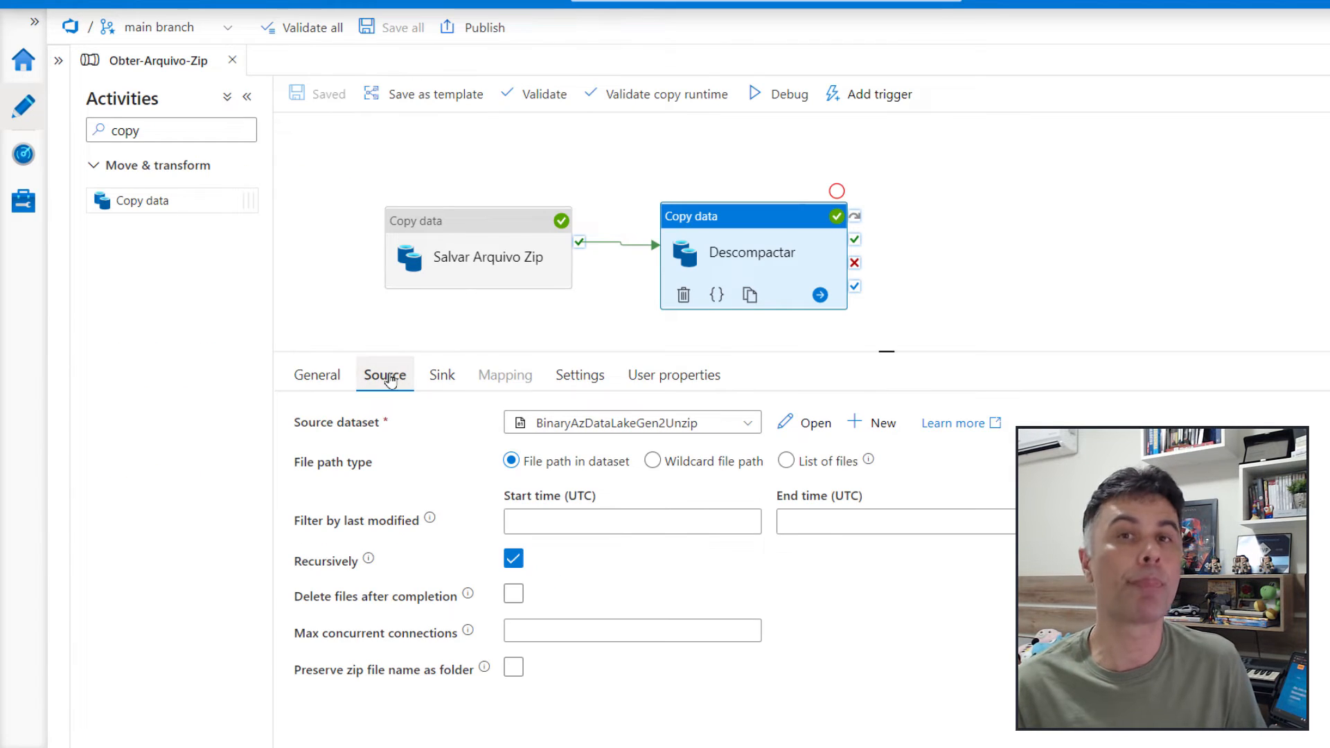
{"action": "left_click", "coordinate": [821, 427]}
{"action": "left_click_drag", "start_coordinate": [630, 434], "coordinate": [767, 513]}
{"action": "key", "text": "ctrl+c"}
{"action": "left_click", "coordinate": [721, 457]}
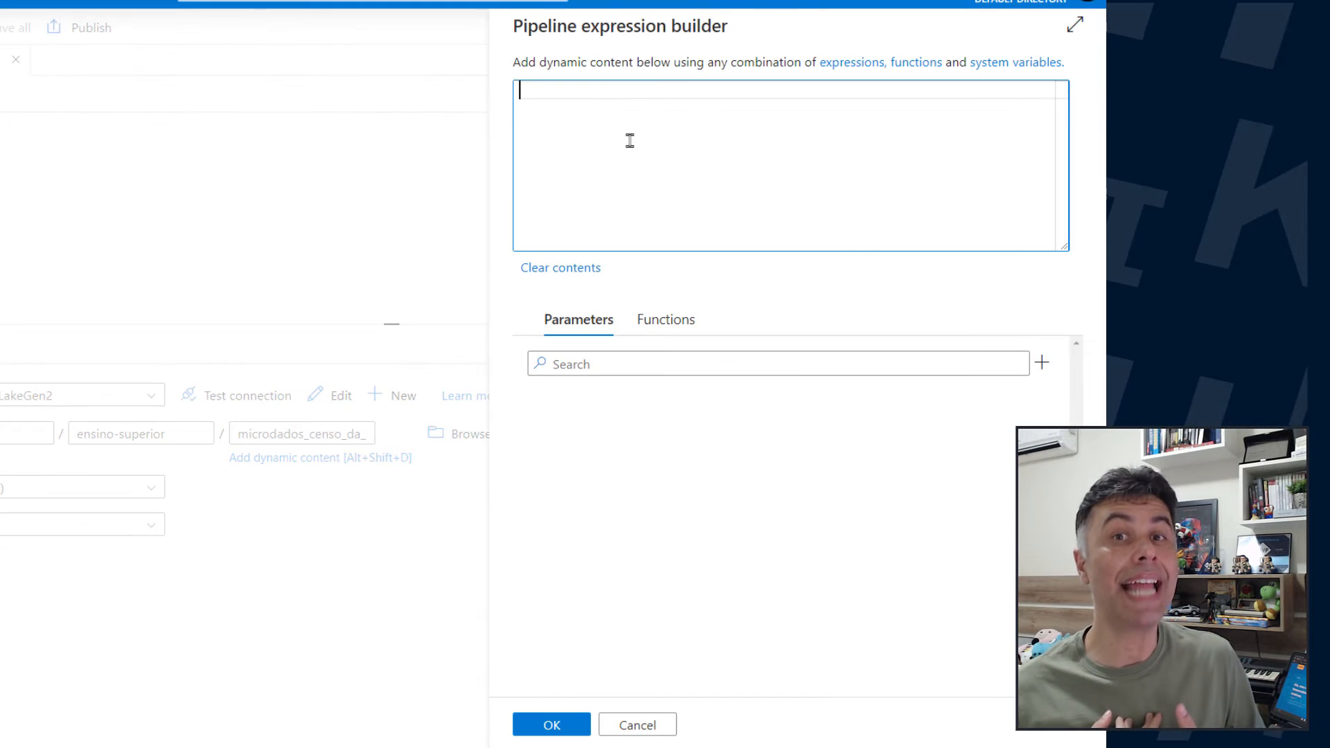
{"action": "key", "text": "ctrl+v"}
Replace the year 2020 in the Unzip dataset's file name expression with @{pipeline().parameters.CensoAno}
{"action": "left_click_drag", "start_coordinate": [804, 89], "coordinate": [833, 89]}
{"action": "type", "text": "@{"}
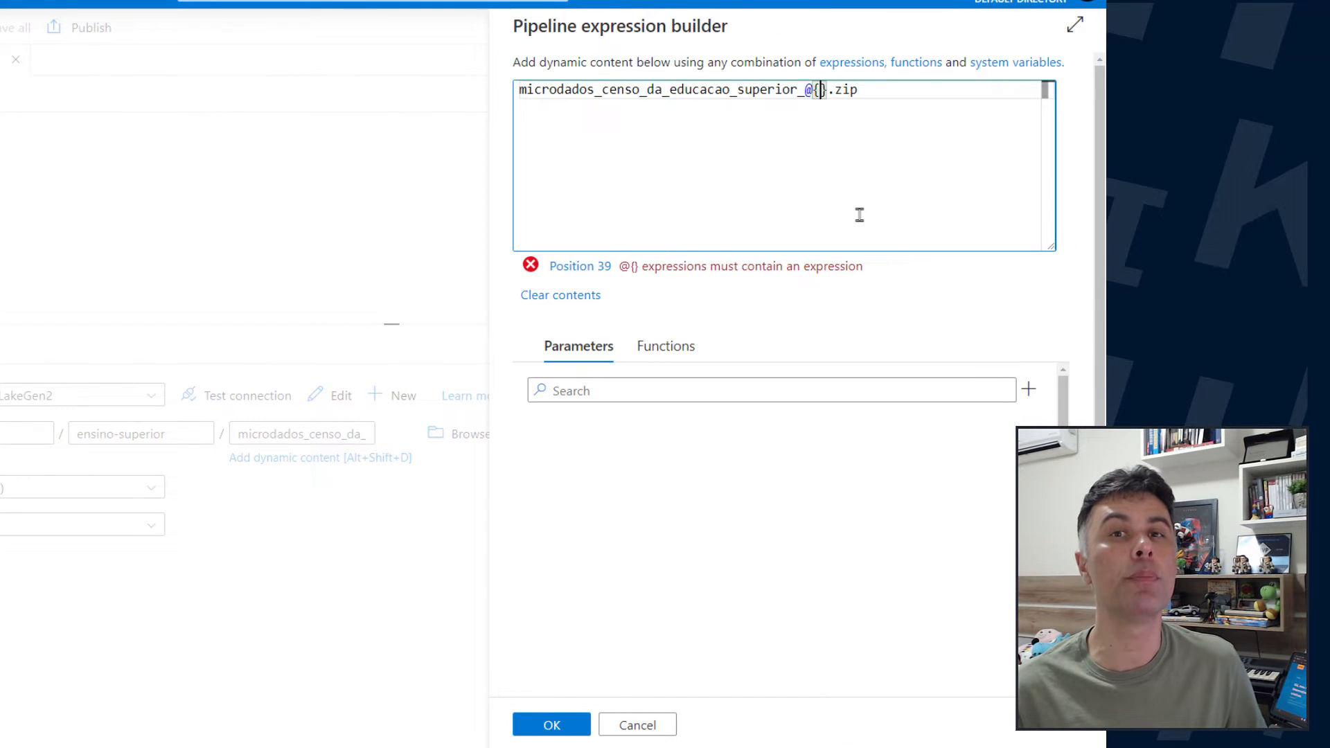
{"action": "type", "text": "pipeline()."}
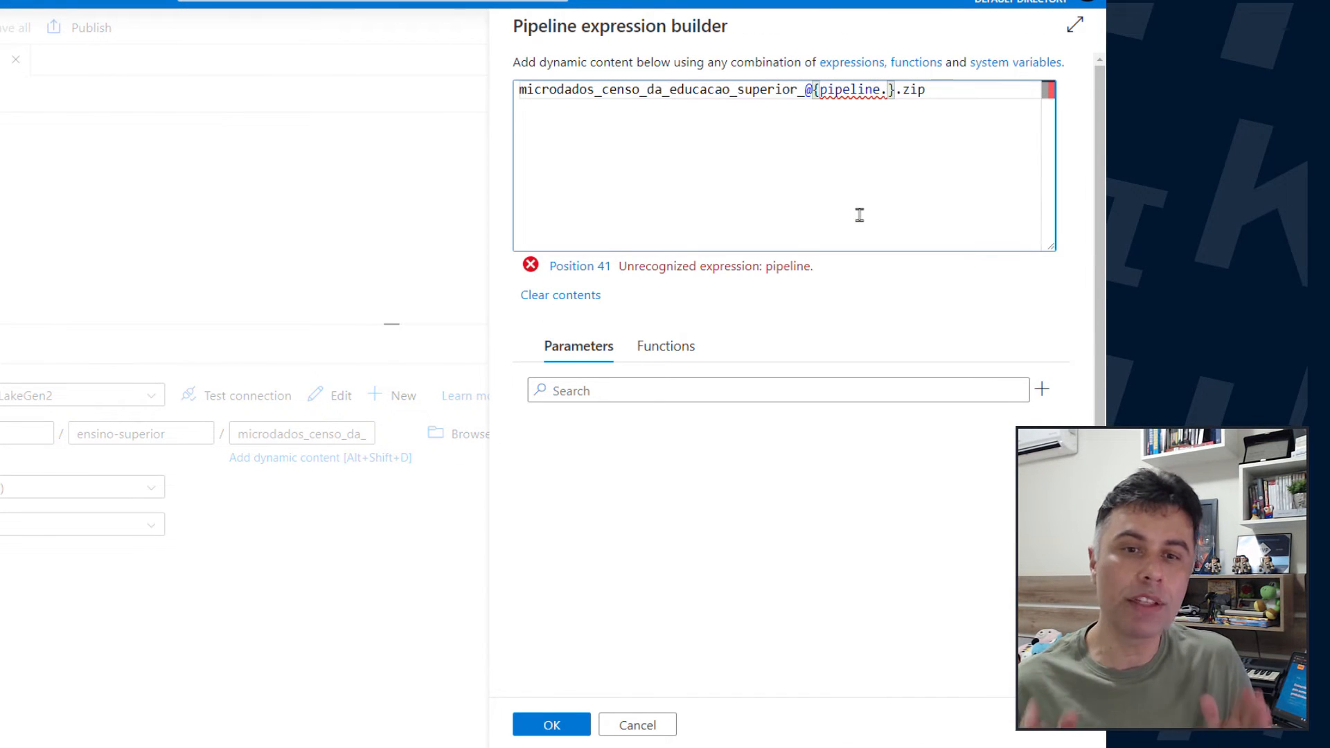
{"action": "type", "text": "parameters.CensoA"}
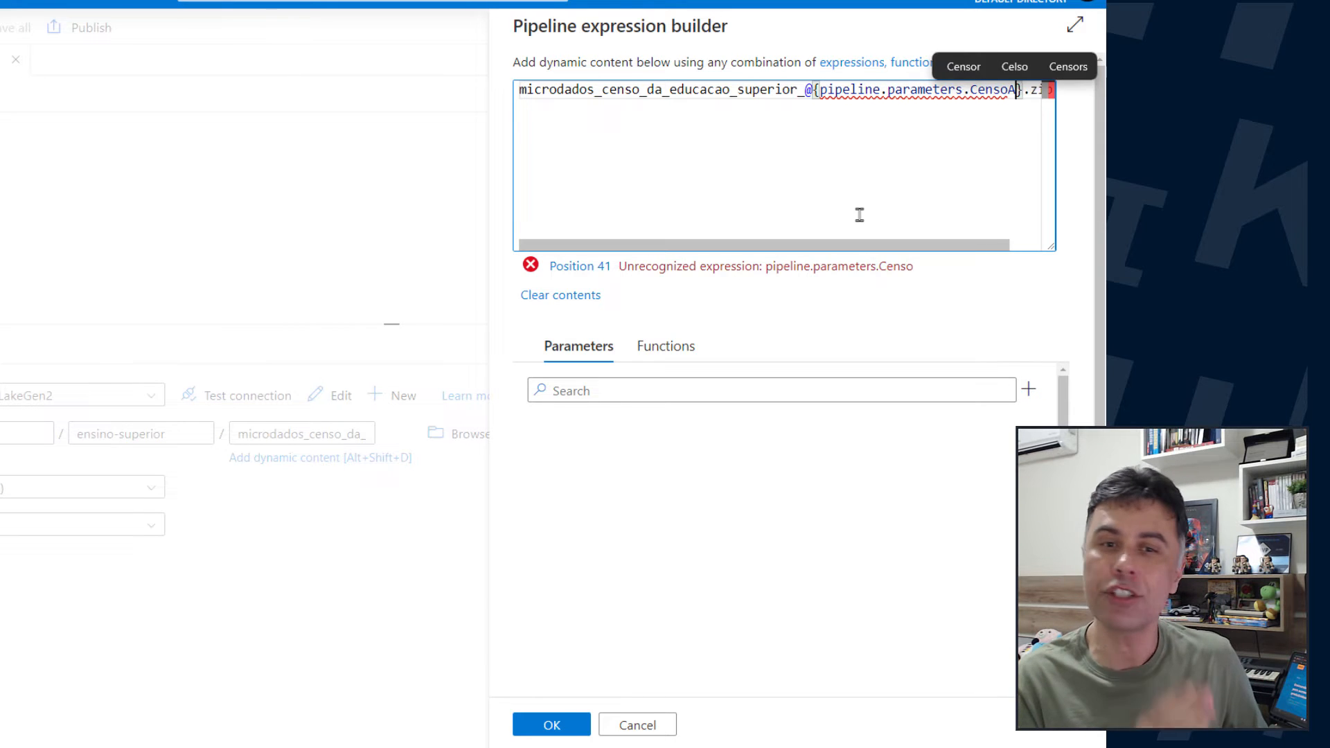
{"action": "type", "text": "no"}
{"action": "left_click", "coordinate": [876, 90]}
{"action": "type", "text": "()"}
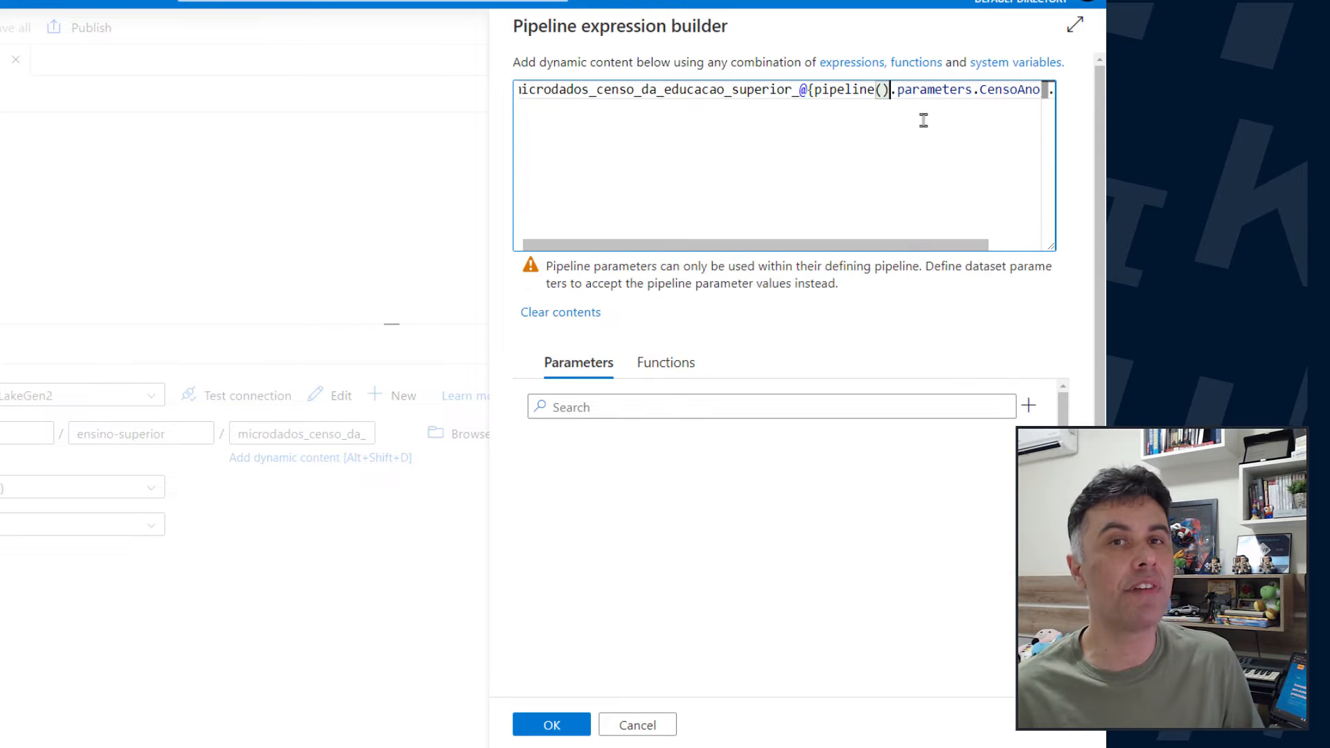
Apply the expression to the file name, save all changes and close the BinaryAzDataLakeGen2Unzip dataset
{"action": "left_click_drag", "start_coordinate": [772, 244], "coordinate": [757, 244]}
{"action": "left_click", "coordinate": [551, 725]}
{"action": "left_click", "coordinate": [392, 27]}
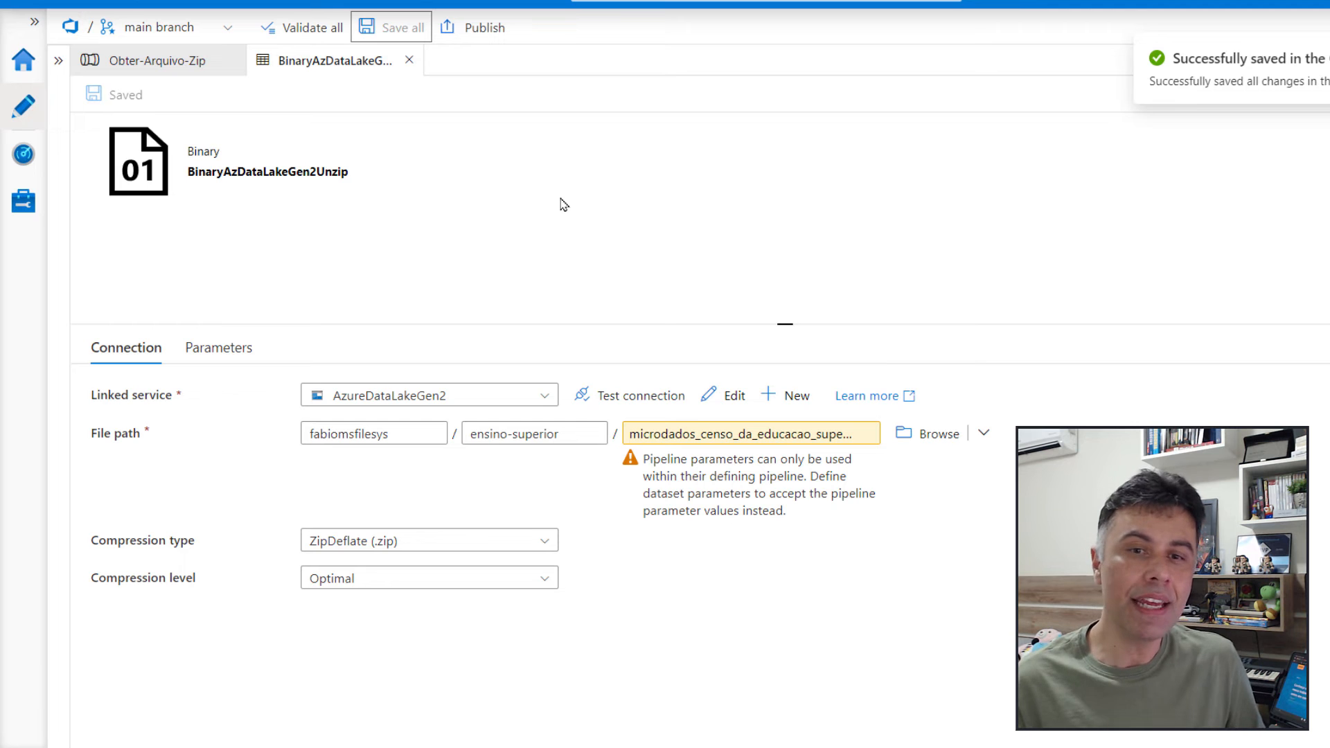
{"action": "left_click", "coordinate": [409, 60]}
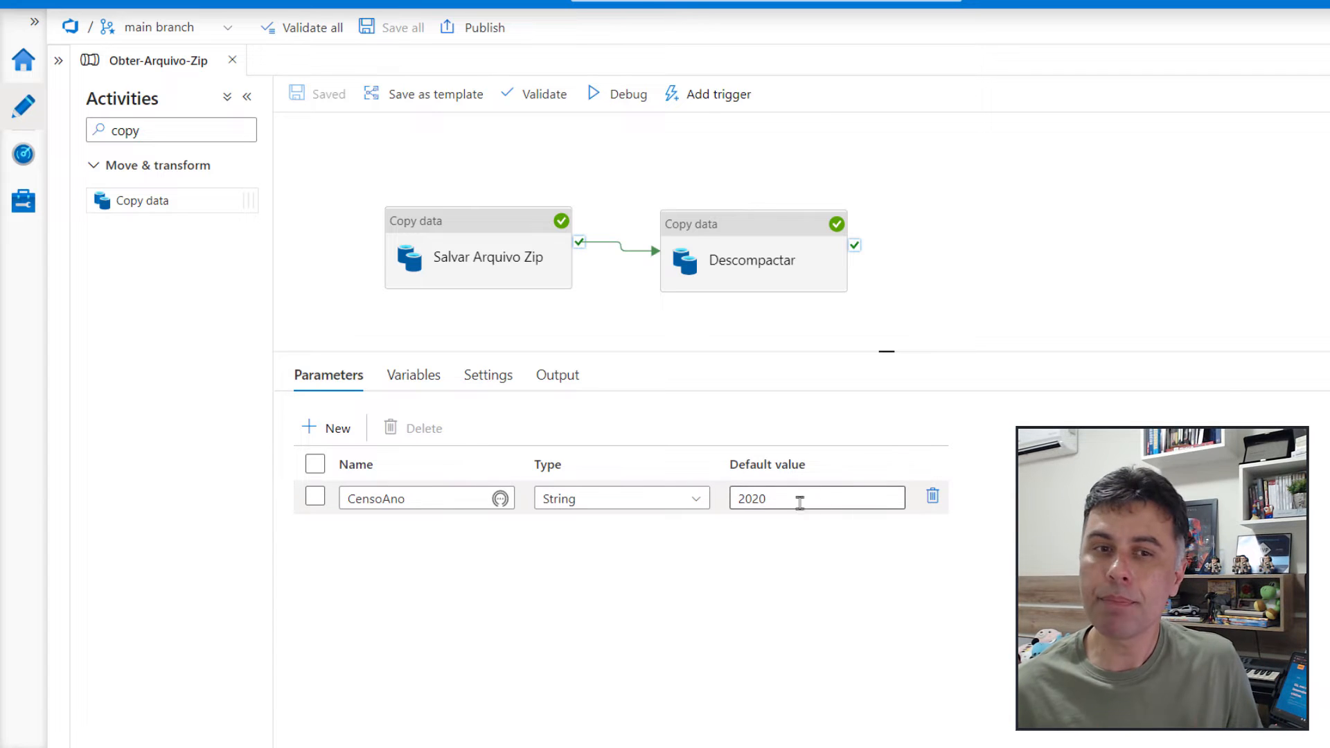
View the parameters requested for a debug run of the Obter-Arquivo-Zip pipeline and dismiss them without running it
{"action": "left_click", "coordinate": [619, 94]}
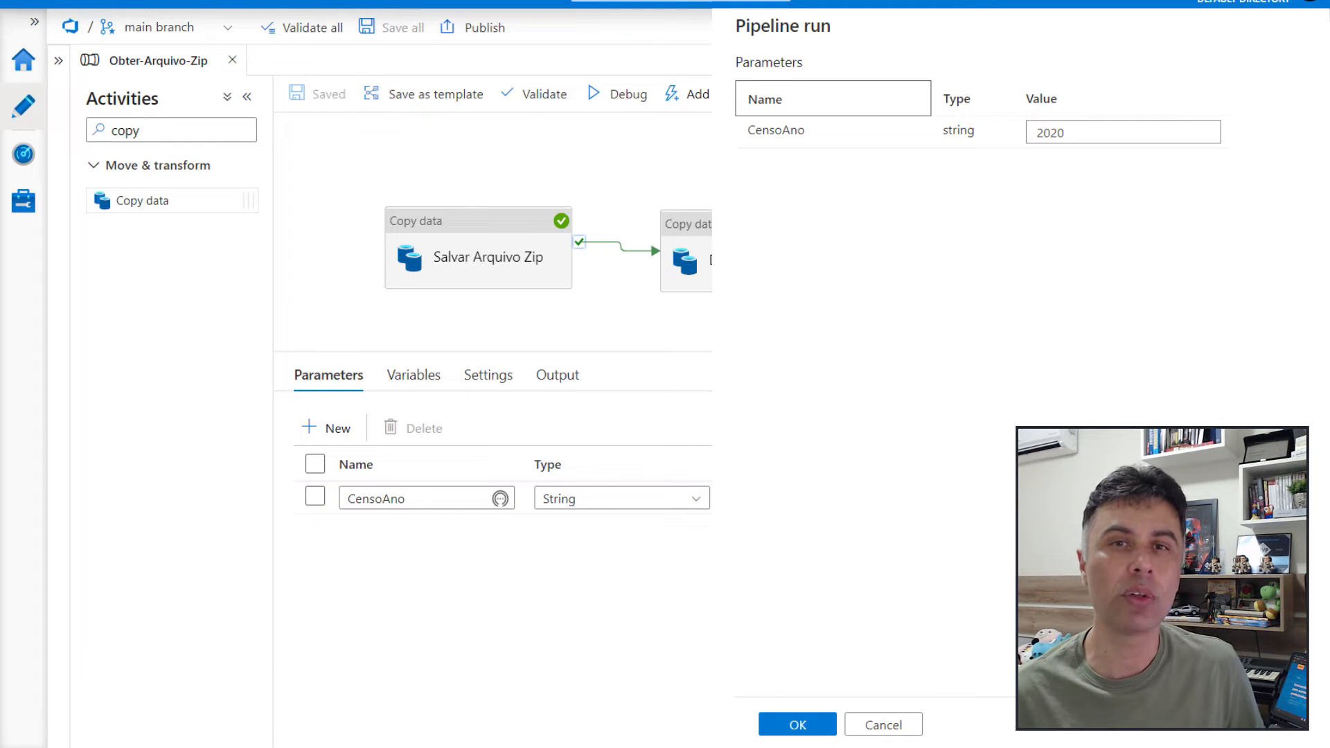
{"action": "left_click", "coordinate": [698, 167]}
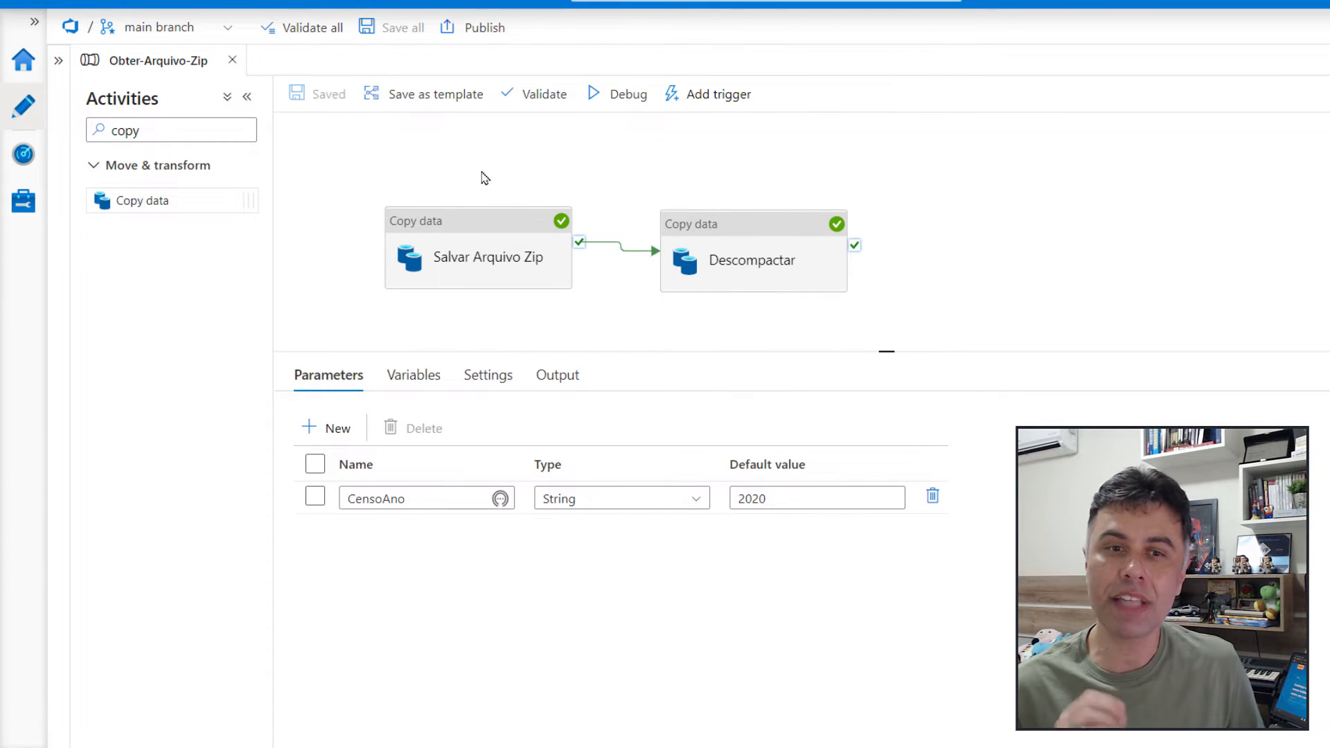
Create a new pipeline named Obter-Varios-Arquivos-Zip and save all changes
{"action": "left_click", "coordinate": [58, 60]}
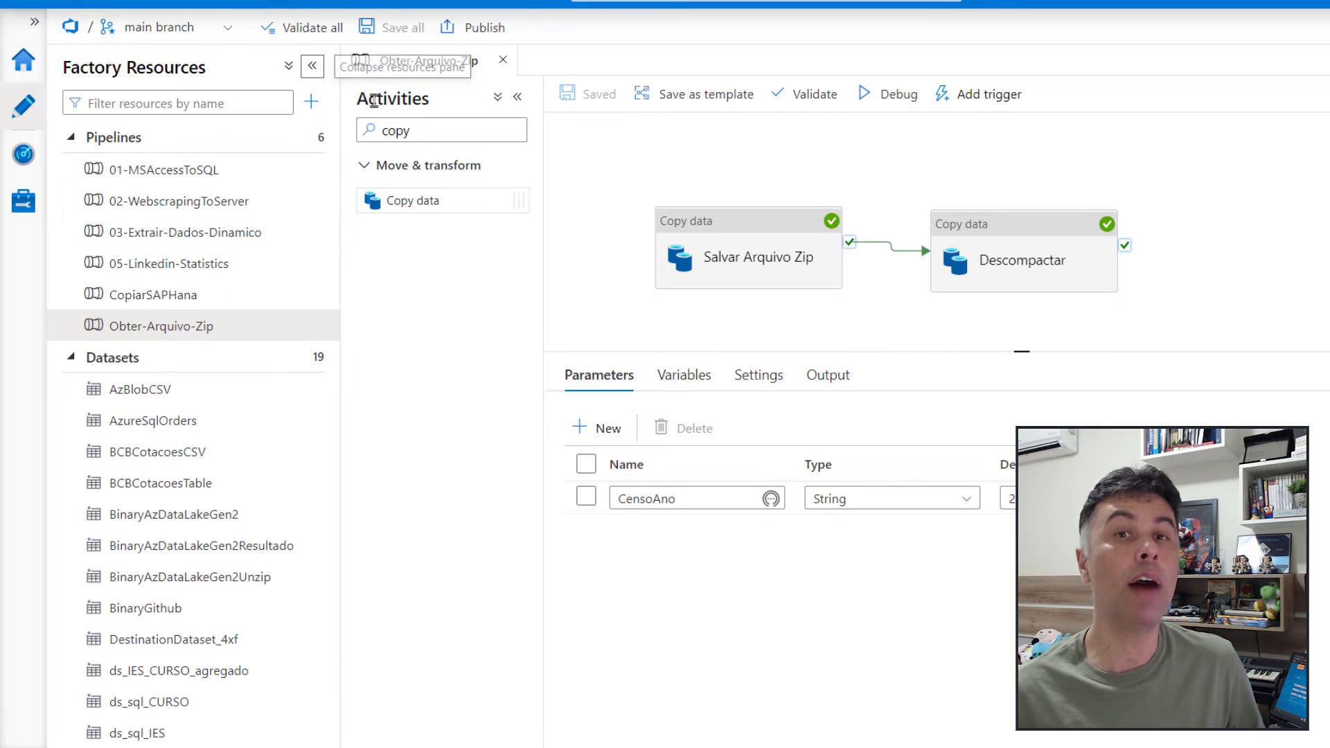
{"action": "mouse_move", "coordinate": [434, 131]}
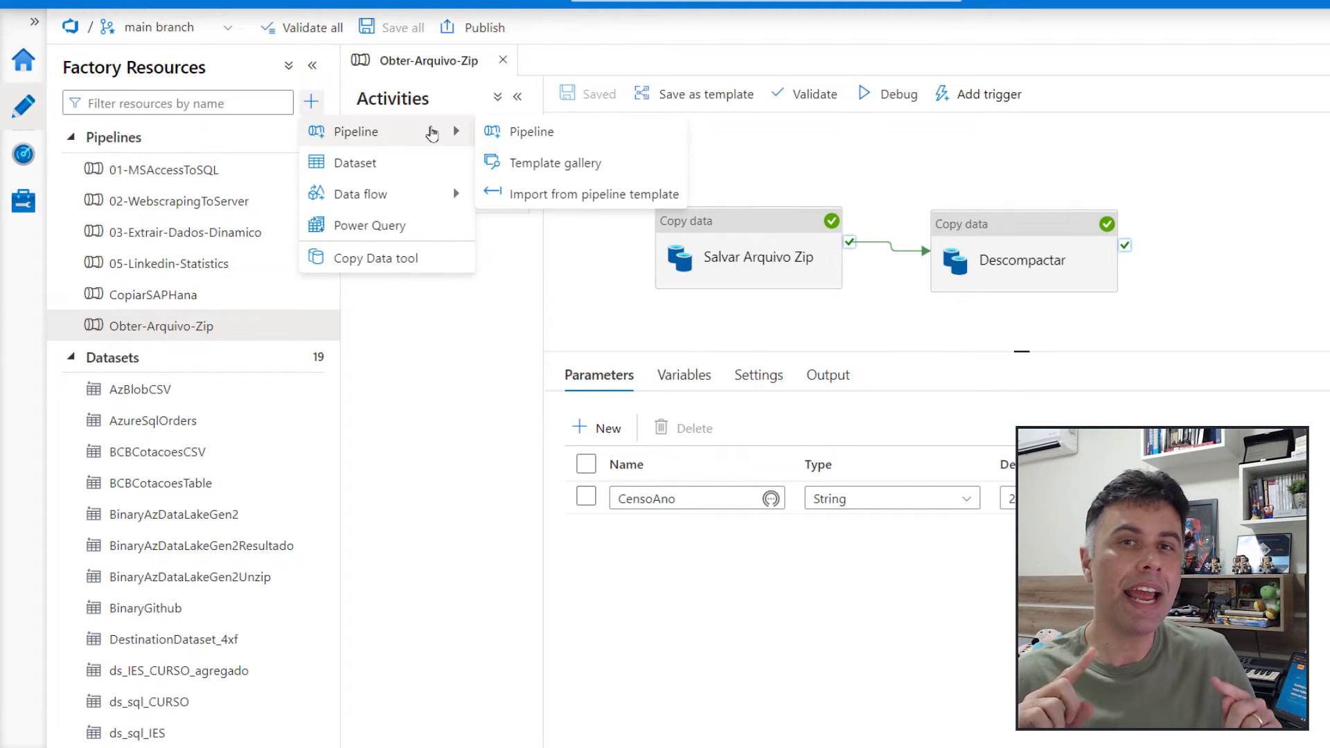
{"action": "left_click", "coordinate": [552, 131]}
{"action": "double_click", "coordinate": [1239, 237]}
{"action": "type", "text": "Obter-"}
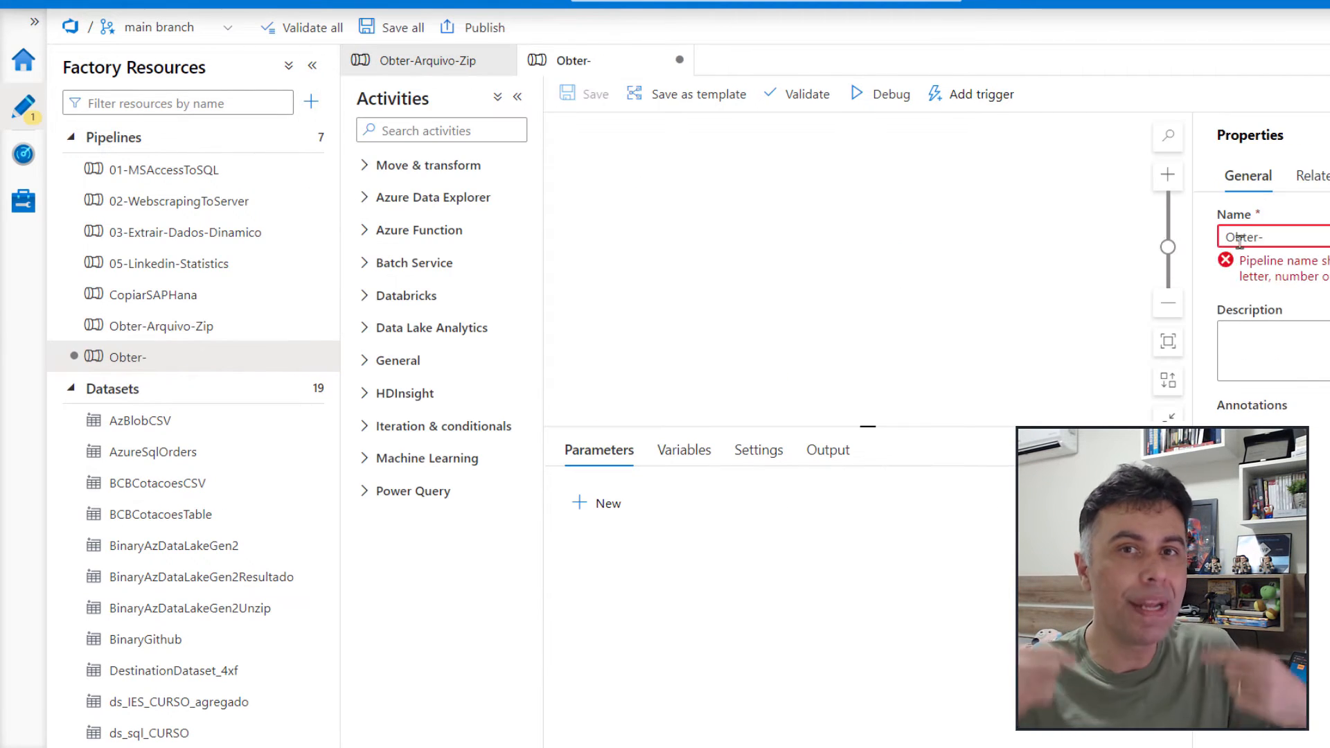
{"action": "type", "text": "Varios-Arqu"}
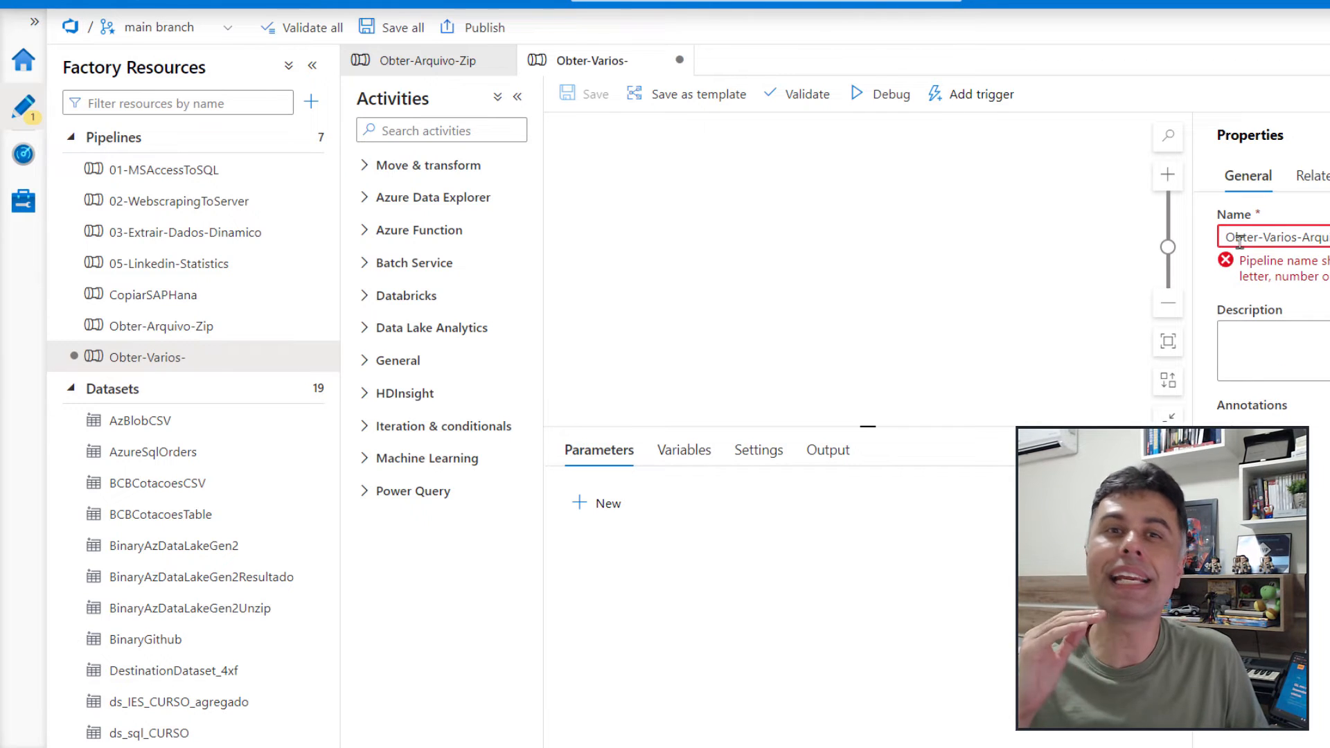
{"action": "type", "text": "ivos-Zip"}
{"action": "left_click", "coordinate": [386, 27]}
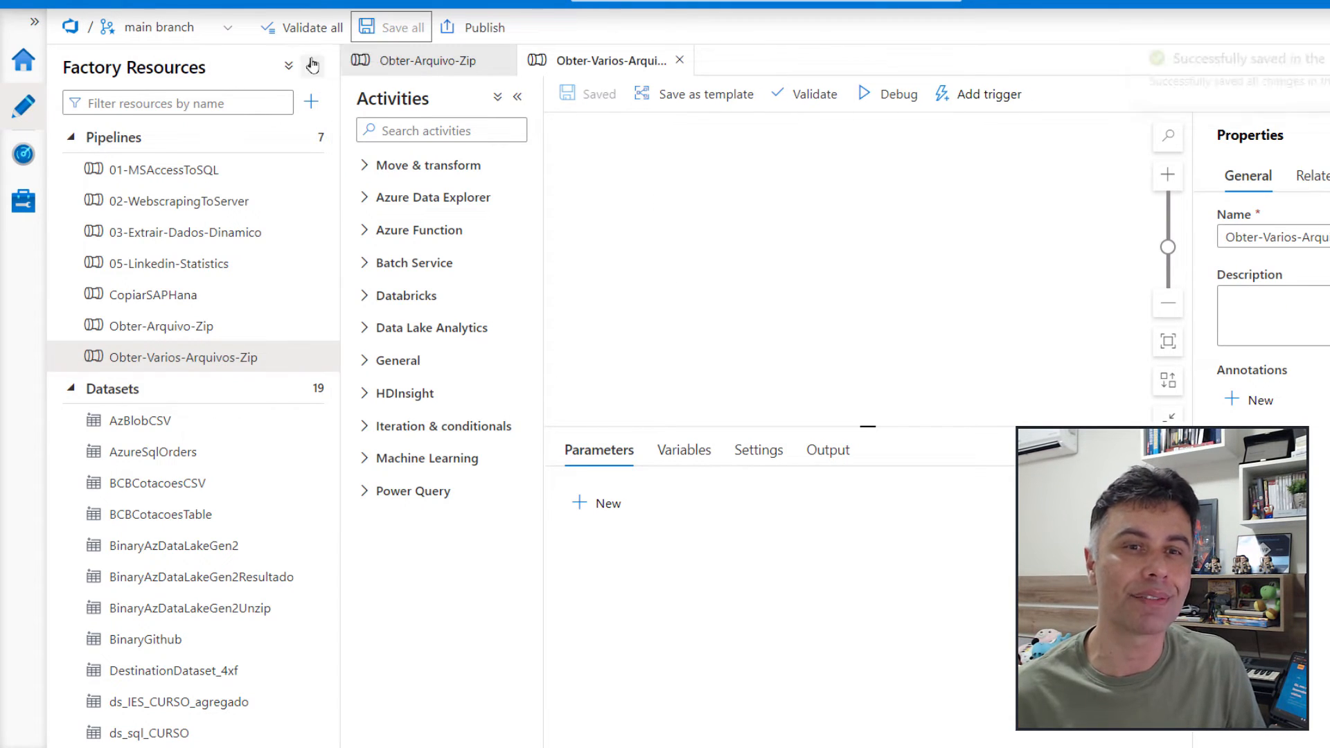
Add a variable named CensoAnoLista of type Array to the Obter-Varios-Arquivos-Zip pipeline
{"action": "left_click", "coordinate": [313, 65]}
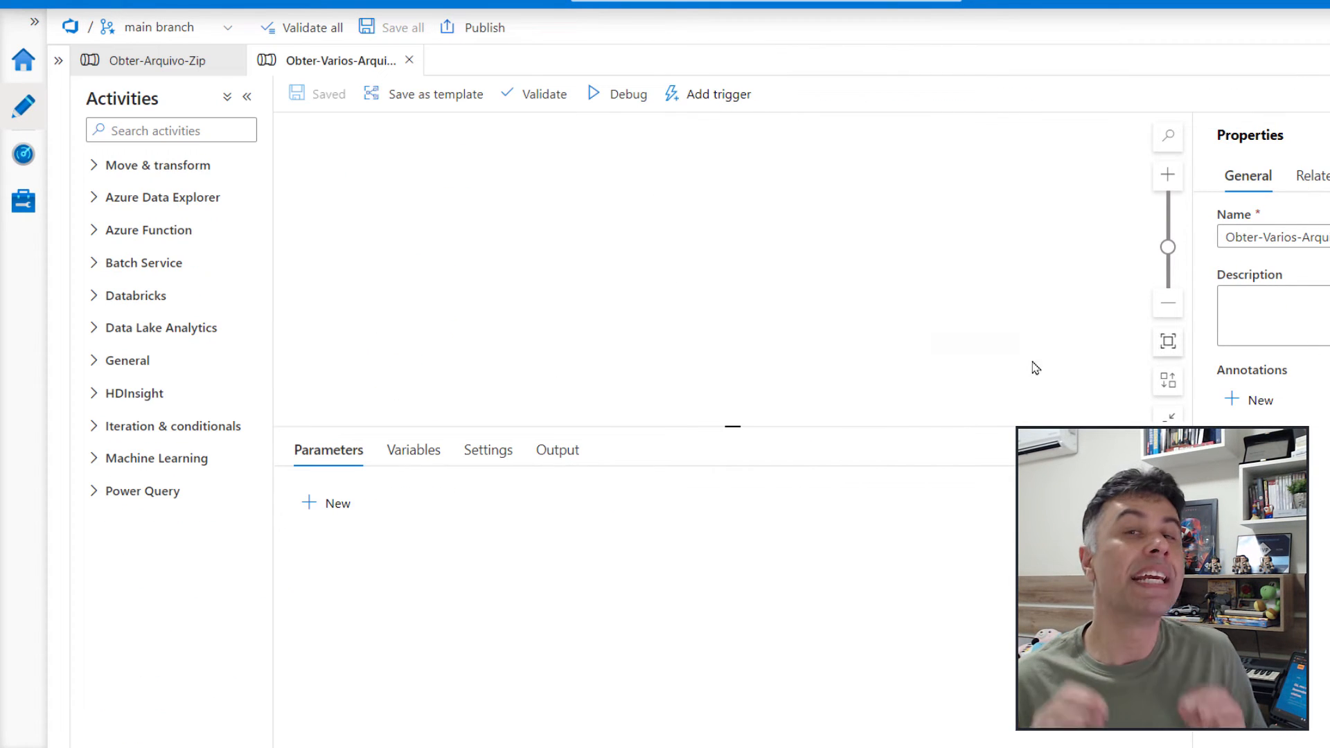
{"action": "left_click", "coordinate": [419, 459]}
{"action": "left_click", "coordinate": [335, 505]}
{"action": "left_click", "coordinate": [394, 575]}
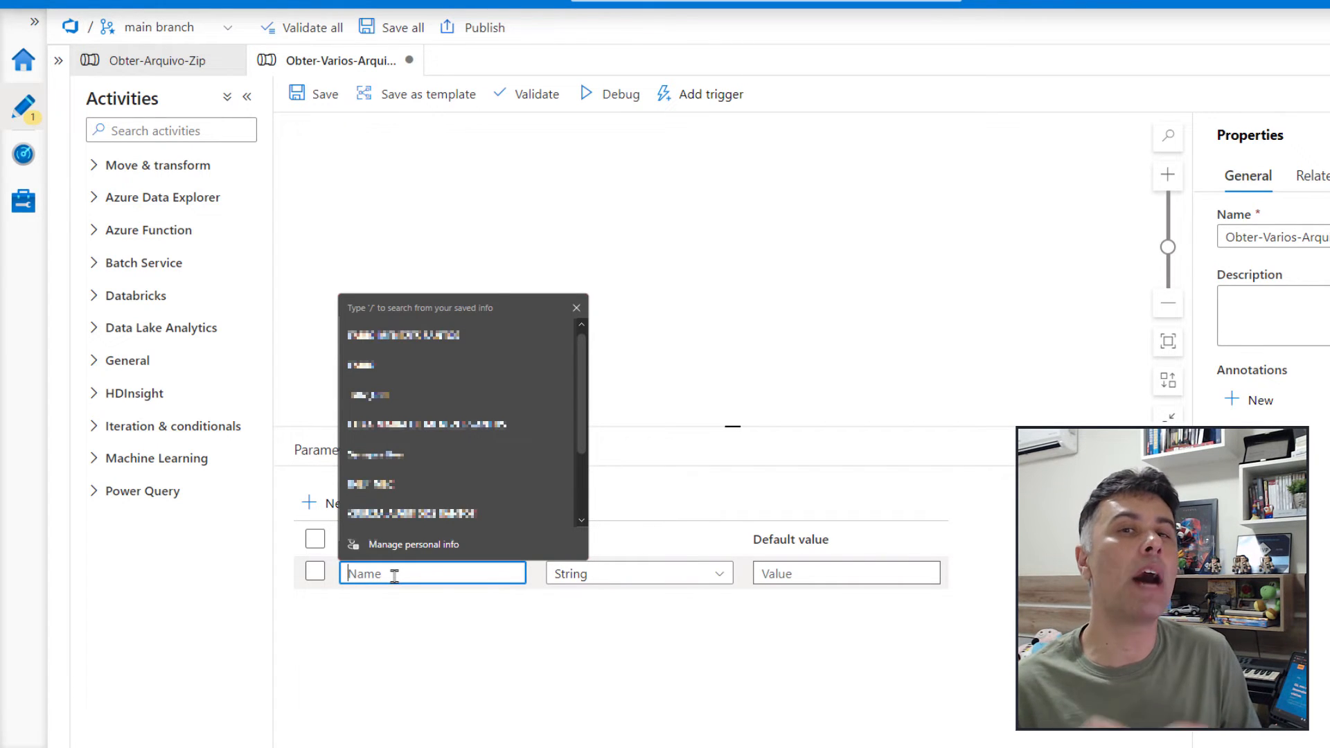
{"action": "type", "text": "CensoAno"}
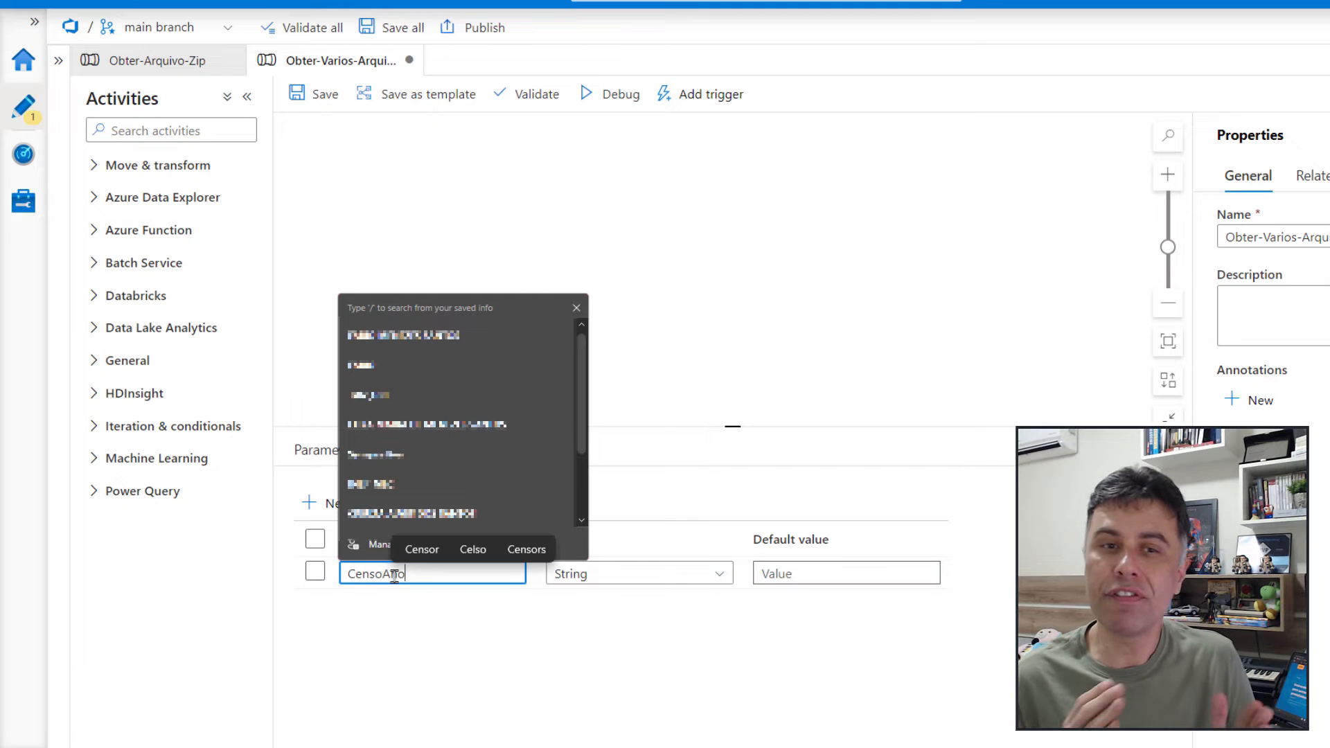
{"action": "type", "text": "Lista"}
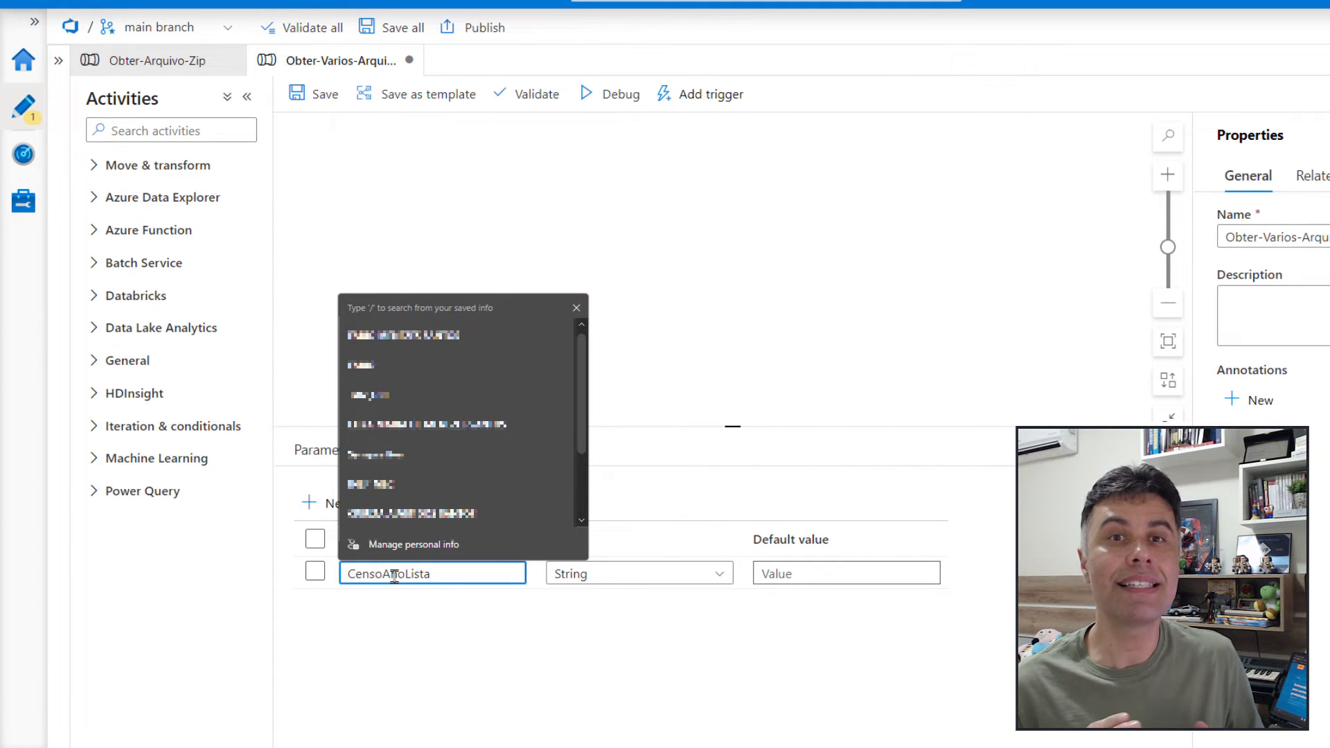
{"action": "left_click", "coordinate": [717, 582]}
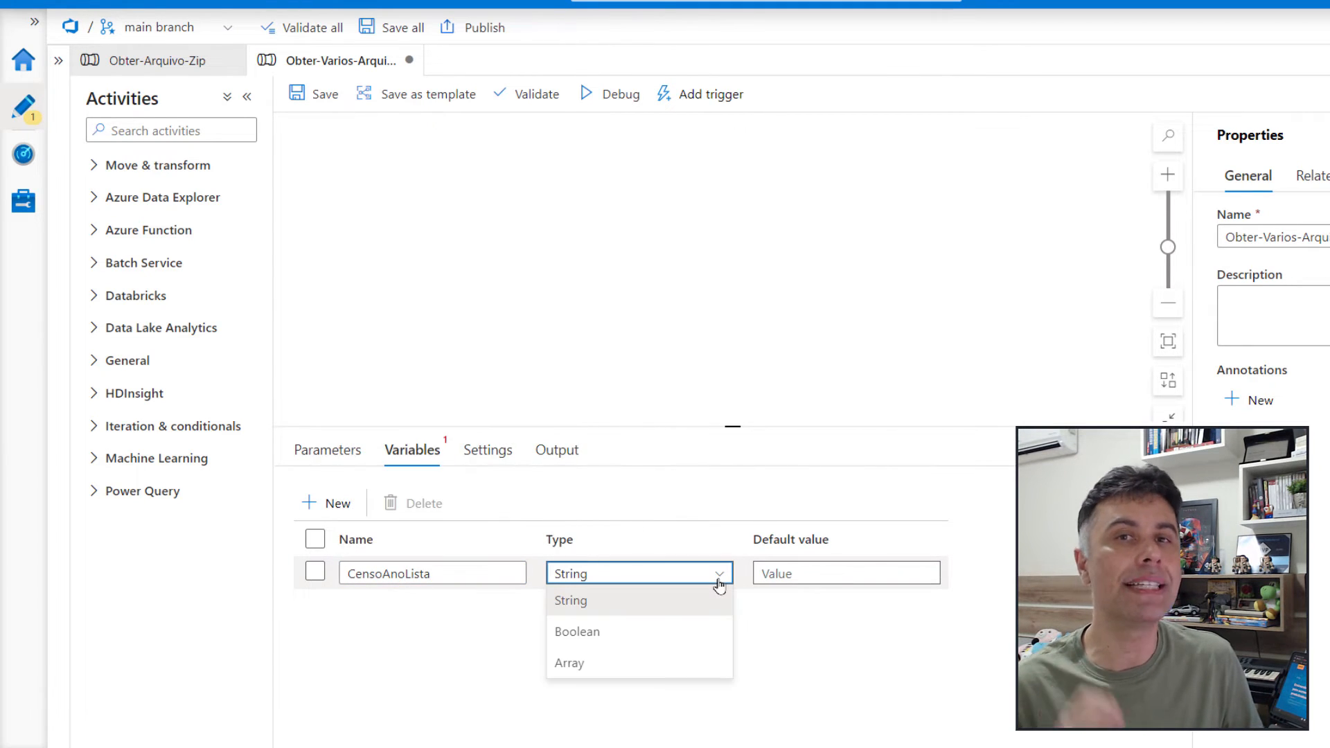
{"action": "left_click", "coordinate": [596, 666]}
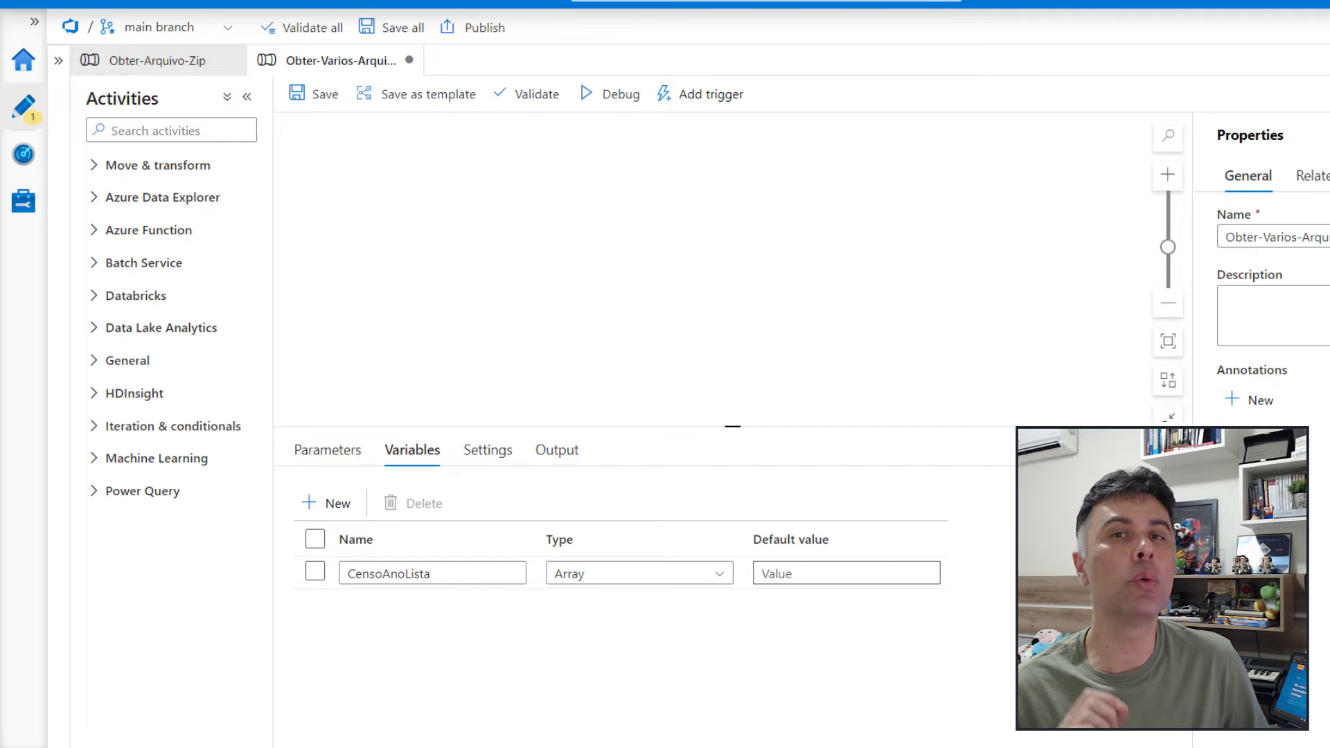
Set the default value of CensoAnoLista to ["2017","2018","2019"] and save the pipeline
{"action": "left_click", "coordinate": [833, 573]}
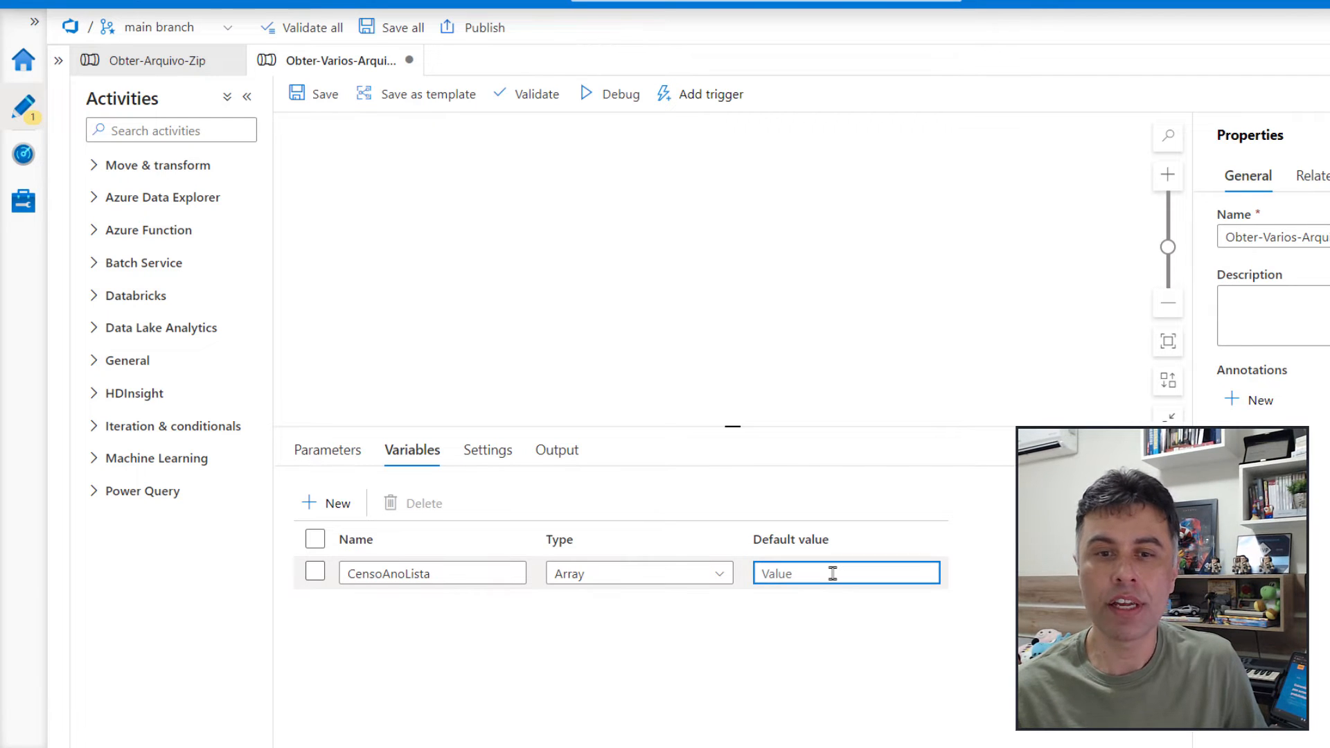
{"action": "type", "text": "["}
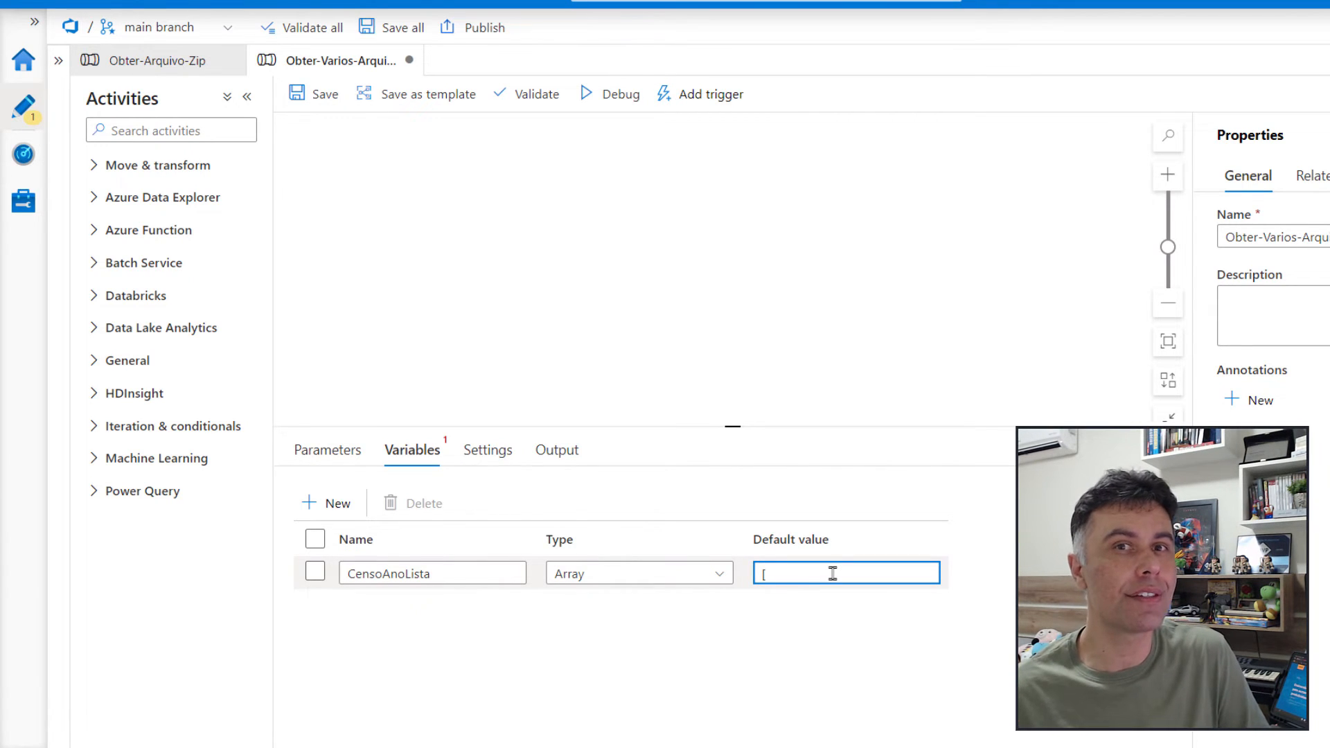
{"action": "type", "text": "\"20\""}
{"action": "key", "text": "Left"}
{"action": "type", "text": "20"}
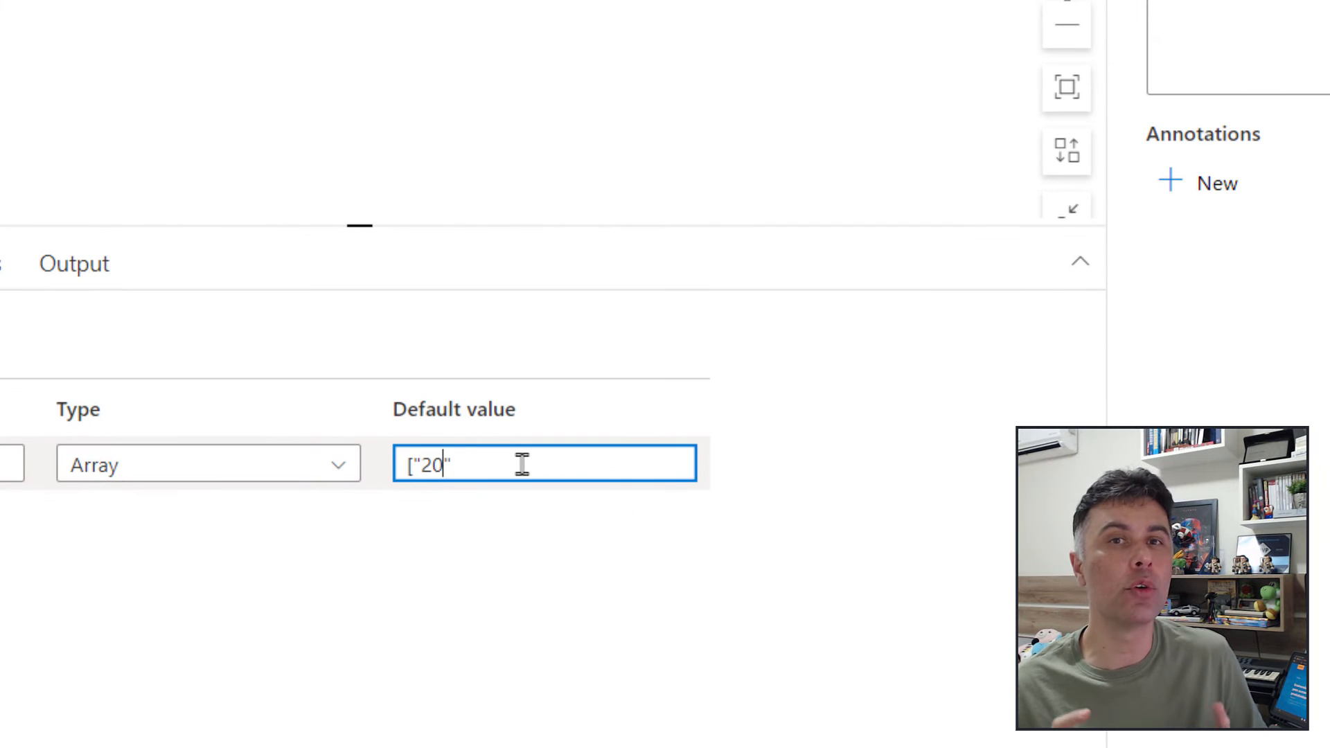
{"action": "type", "text": "17\",\"2018"}
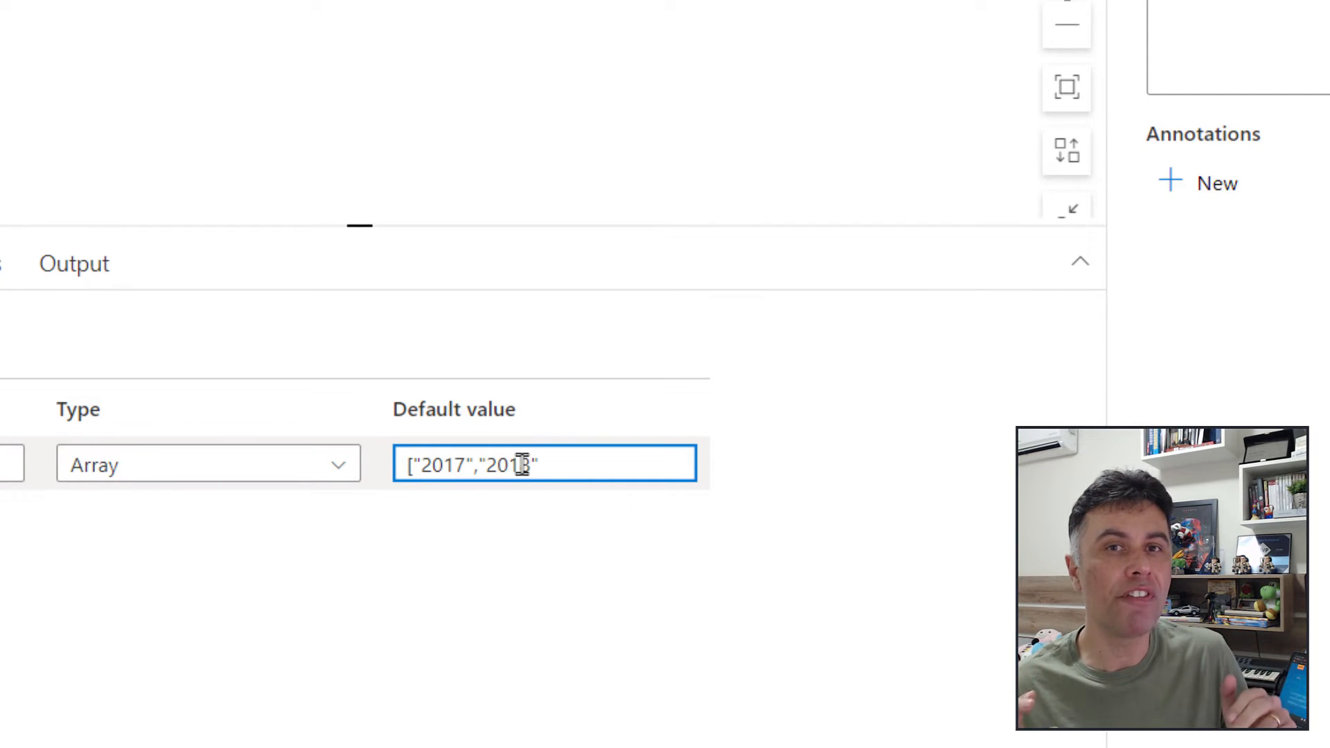
{"action": "type", "text": "\",\"2019\""}
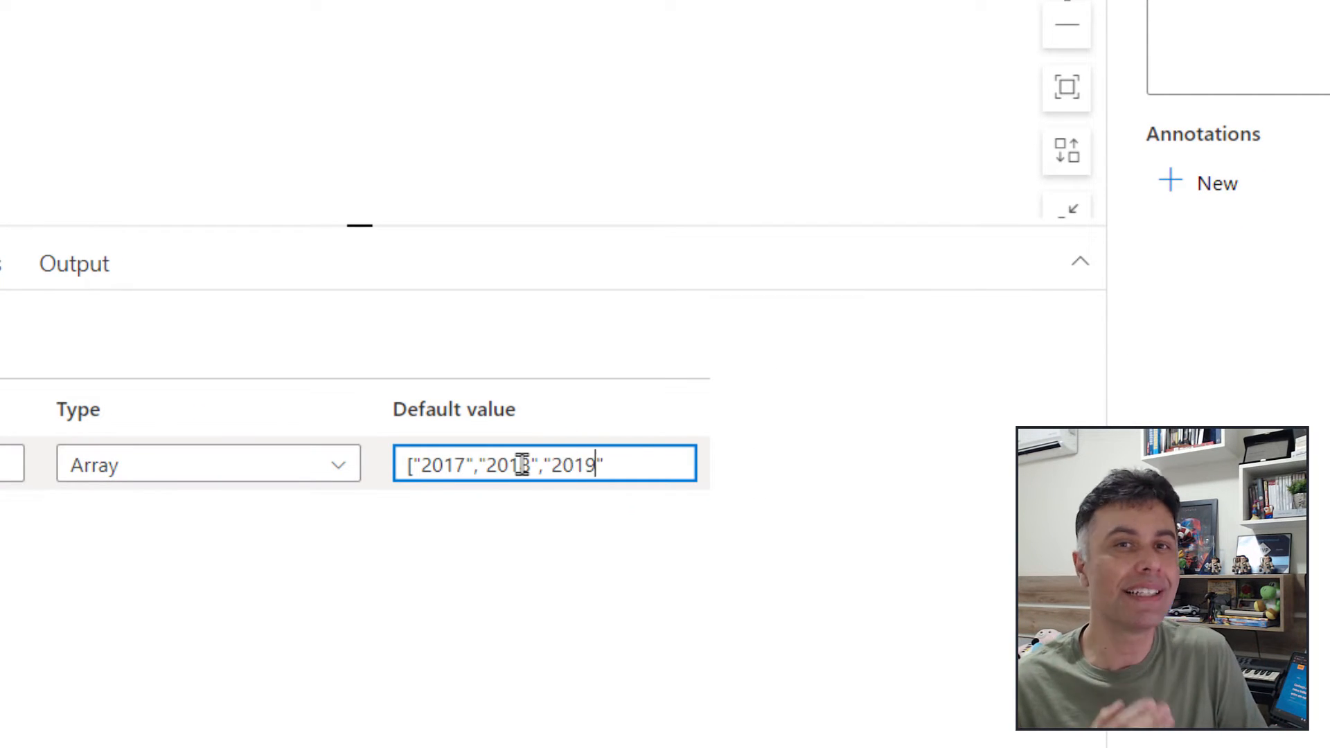
{"action": "type", "text": "]"}
{"action": "key", "text": "ctrl+s"}
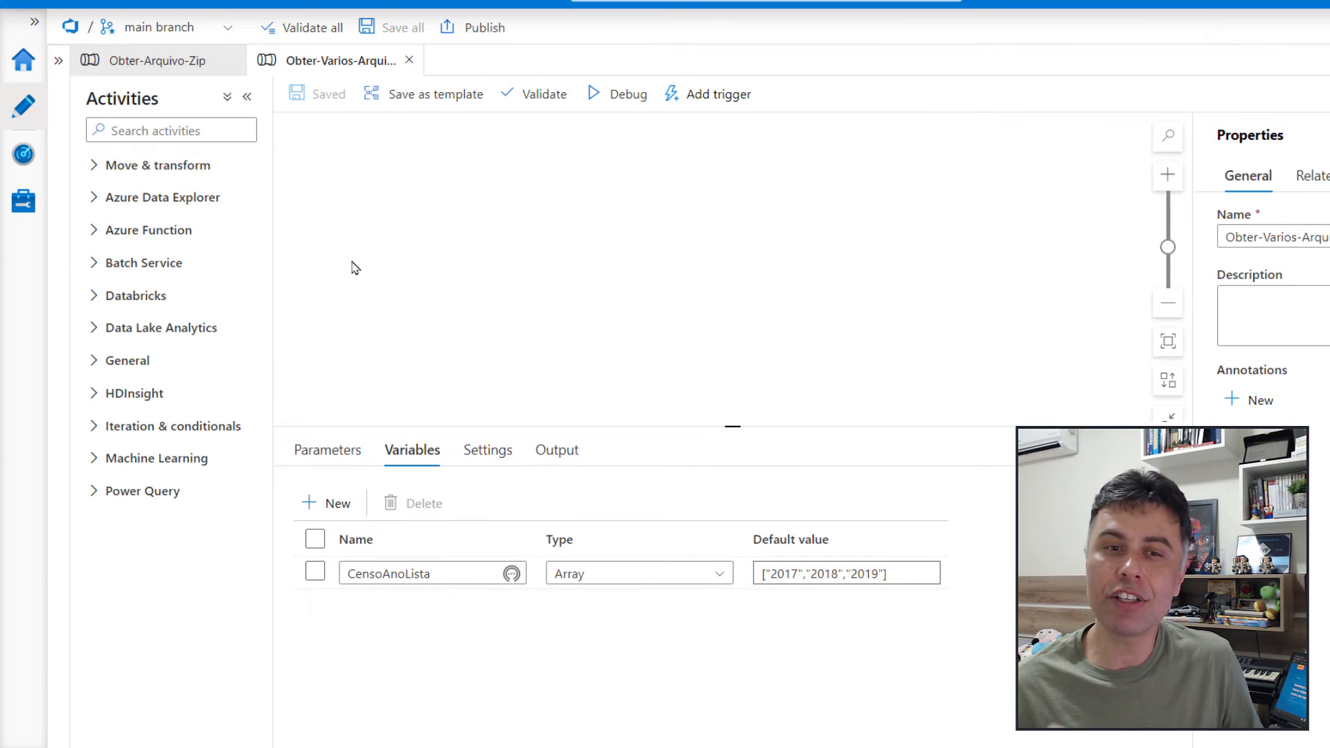
{"action": "left_click", "coordinate": [107, 430]}
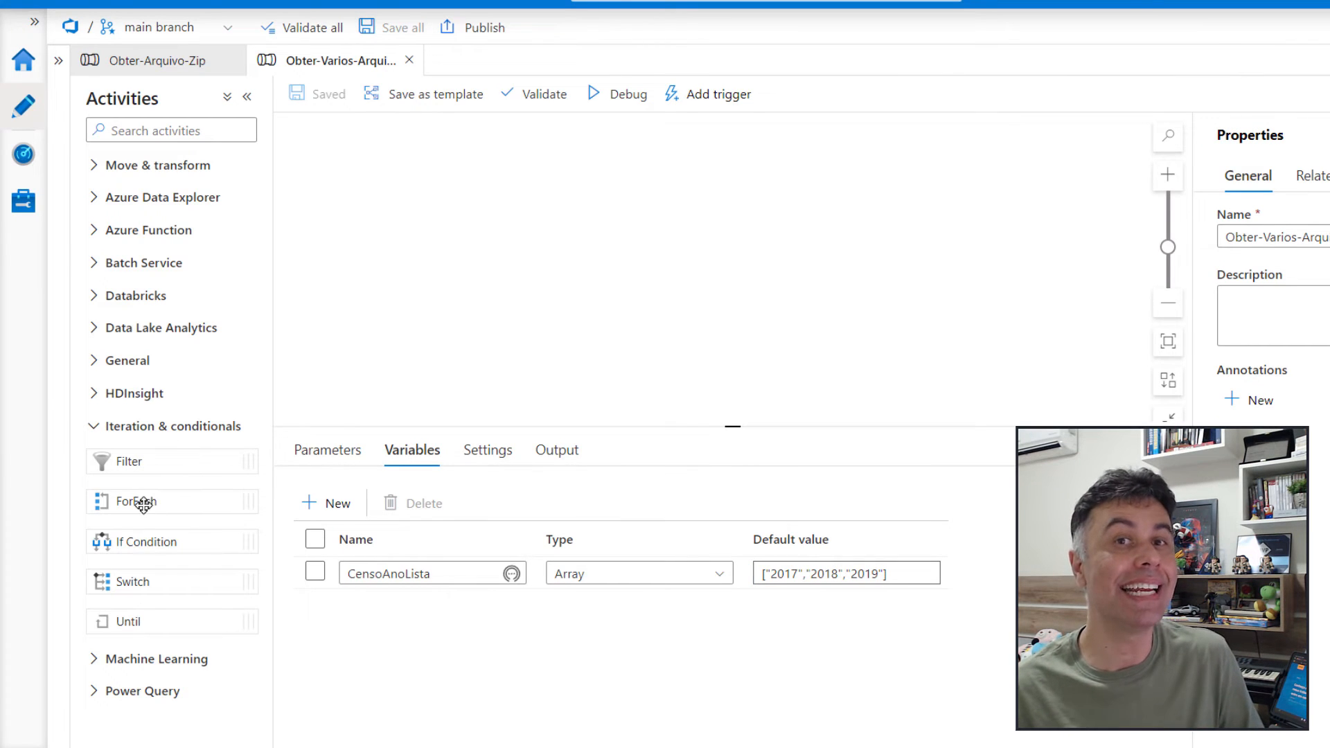
{"action": "left_click_drag", "start_coordinate": [140, 505], "coordinate": [468, 179]}
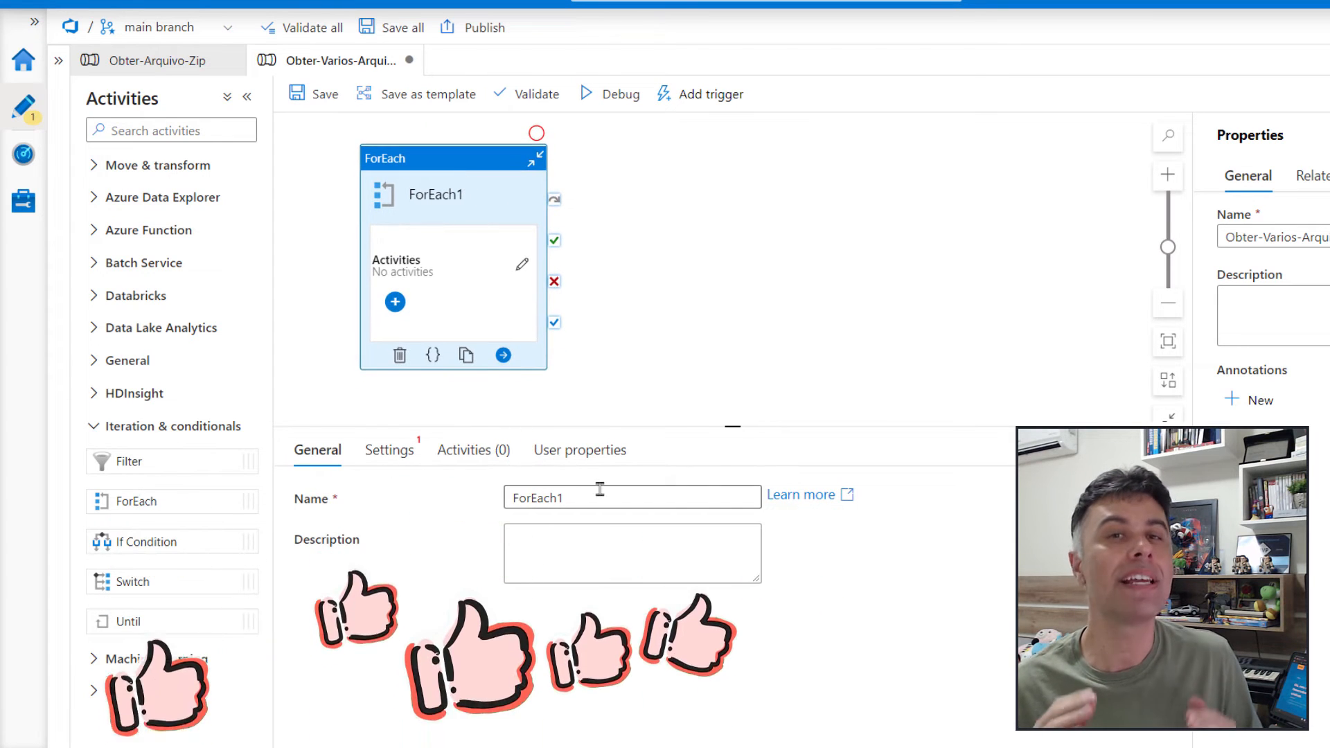
{"action": "left_click", "coordinate": [390, 451]}
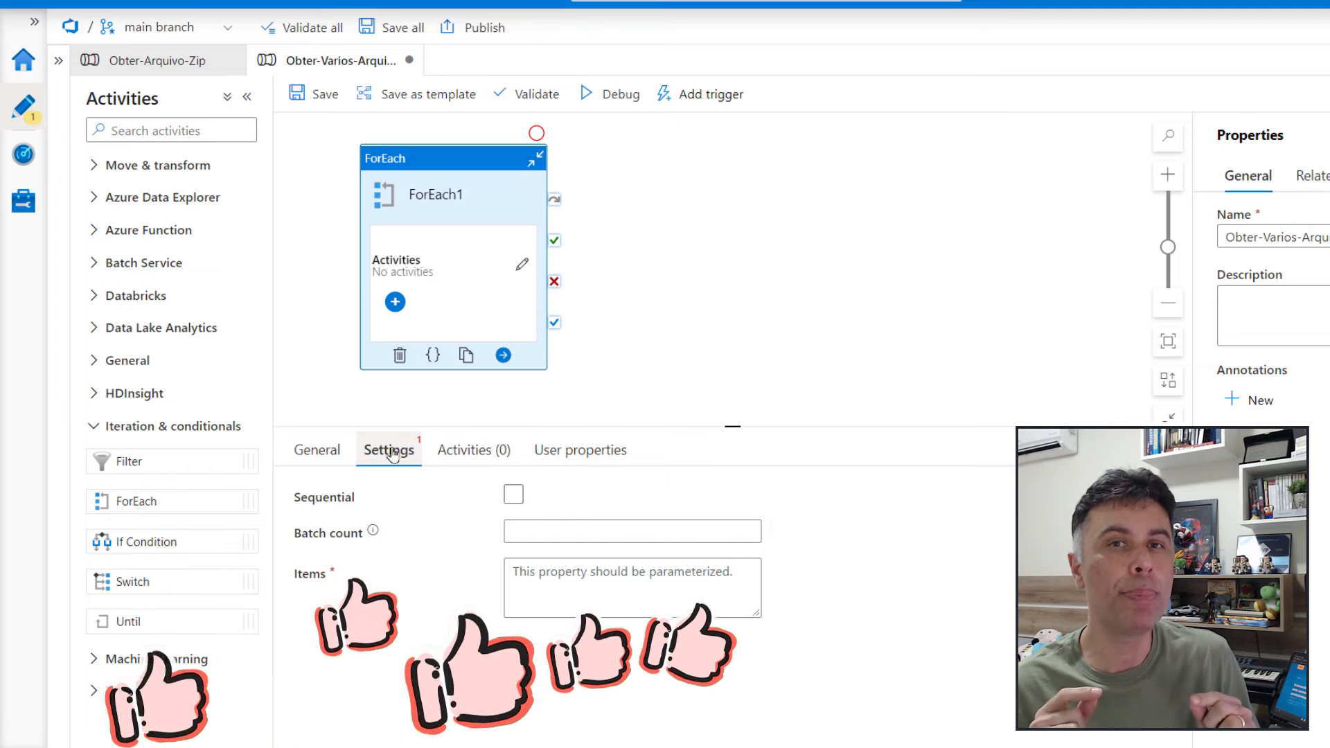
{"action": "left_click", "coordinate": [596, 584]}
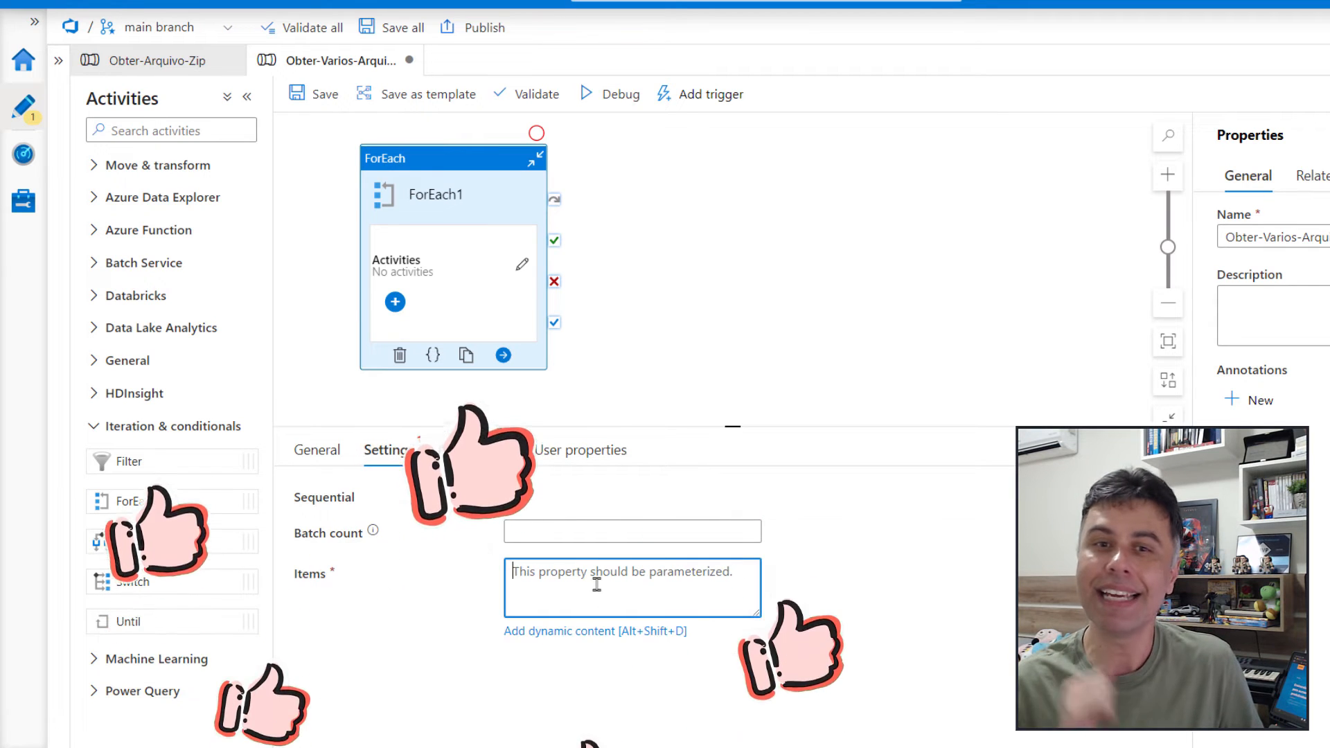
{"action": "left_click", "coordinate": [567, 632]}
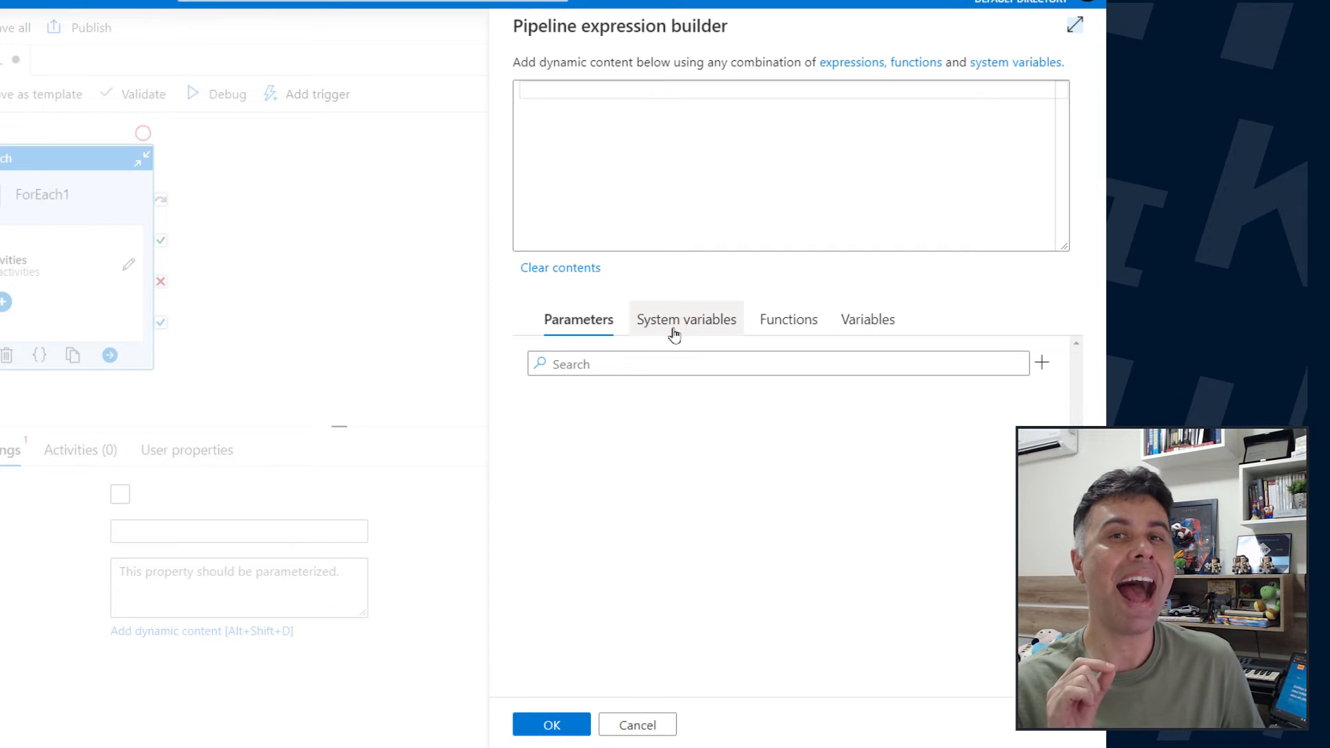
{"action": "left_click", "coordinate": [874, 325]}
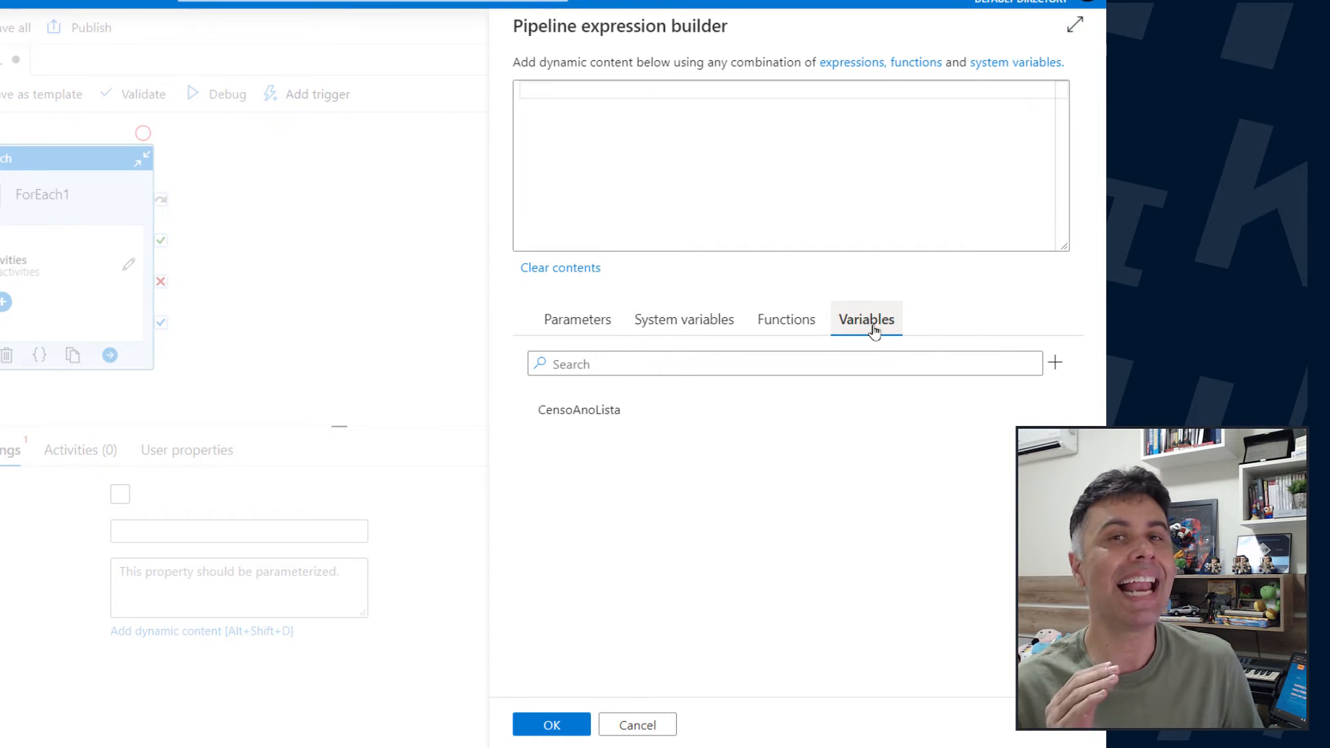
{"action": "left_click", "coordinate": [597, 414]}
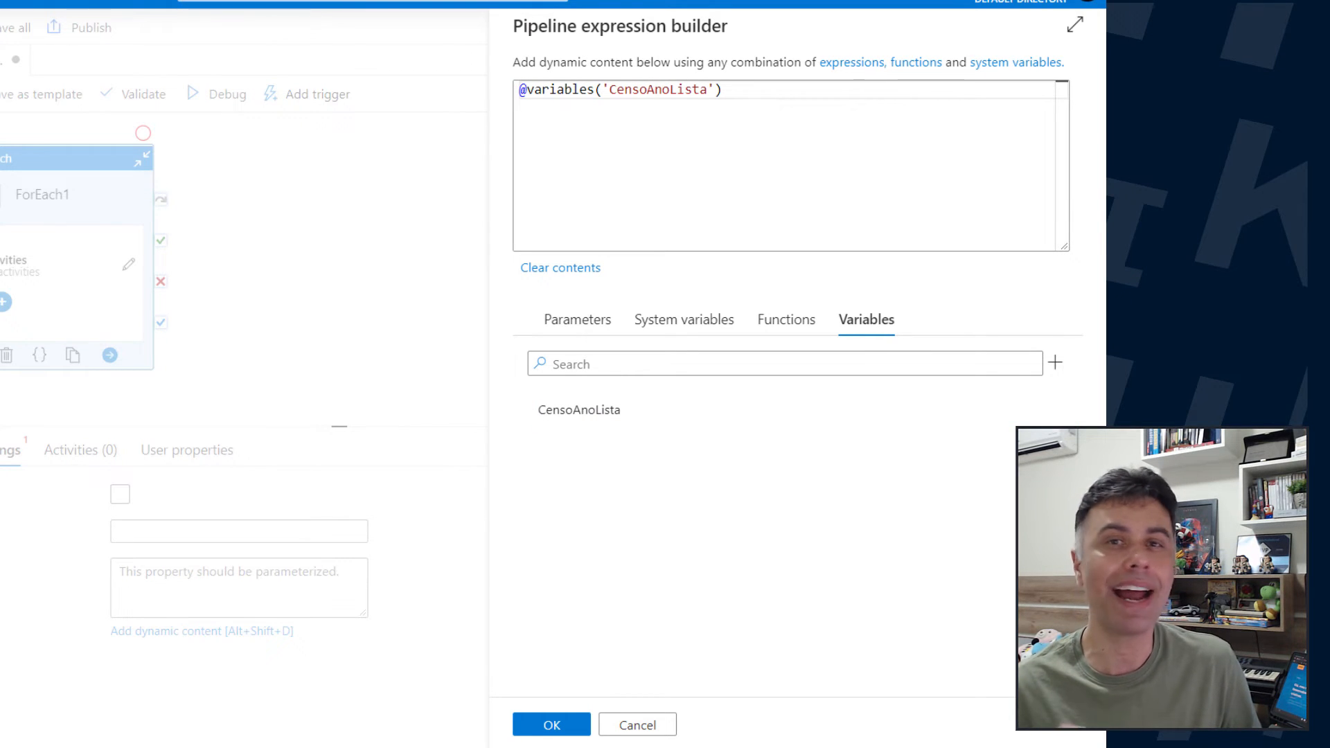
{"action": "left_click", "coordinate": [551, 724]}
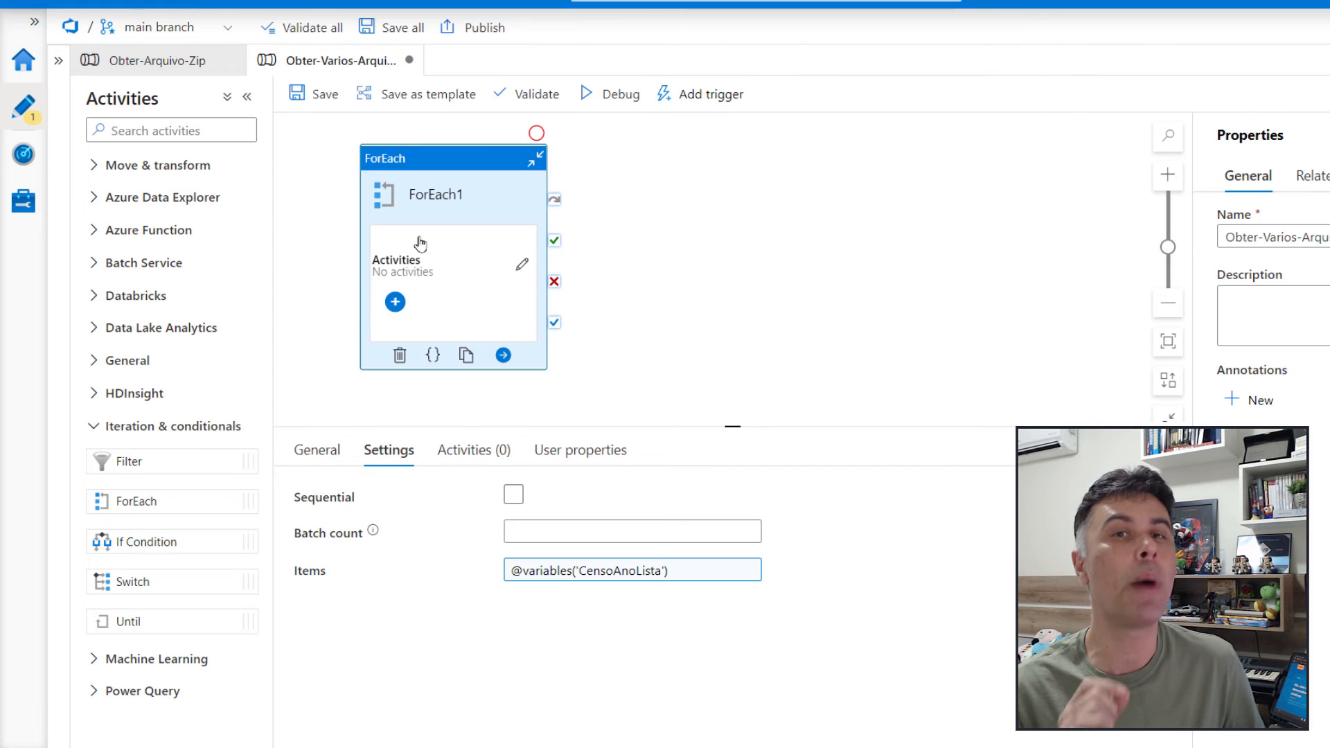
Add an Execute Pipeline activity inside the ForEach loop and set its invoked pipeline to Obter-Arquivo-Zip
{"action": "left_click", "coordinate": [395, 301]}
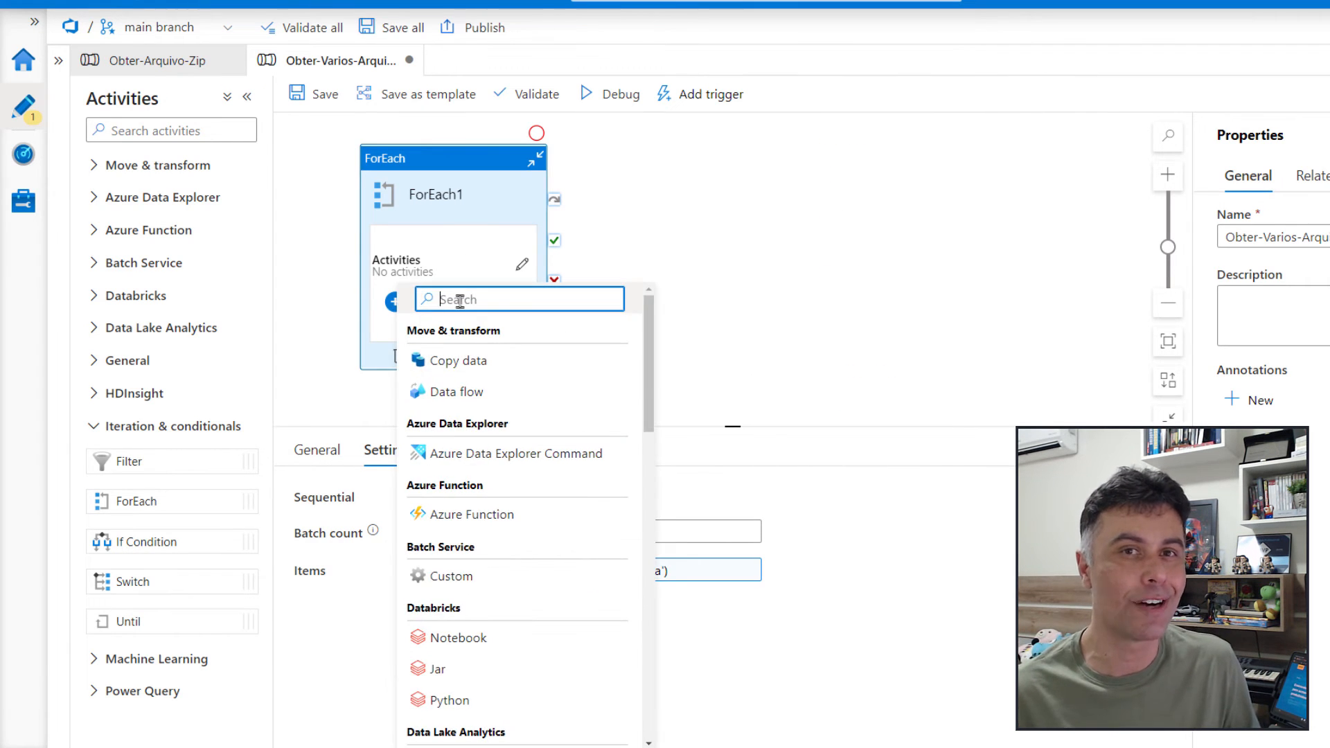
{"action": "type", "text": "pip"}
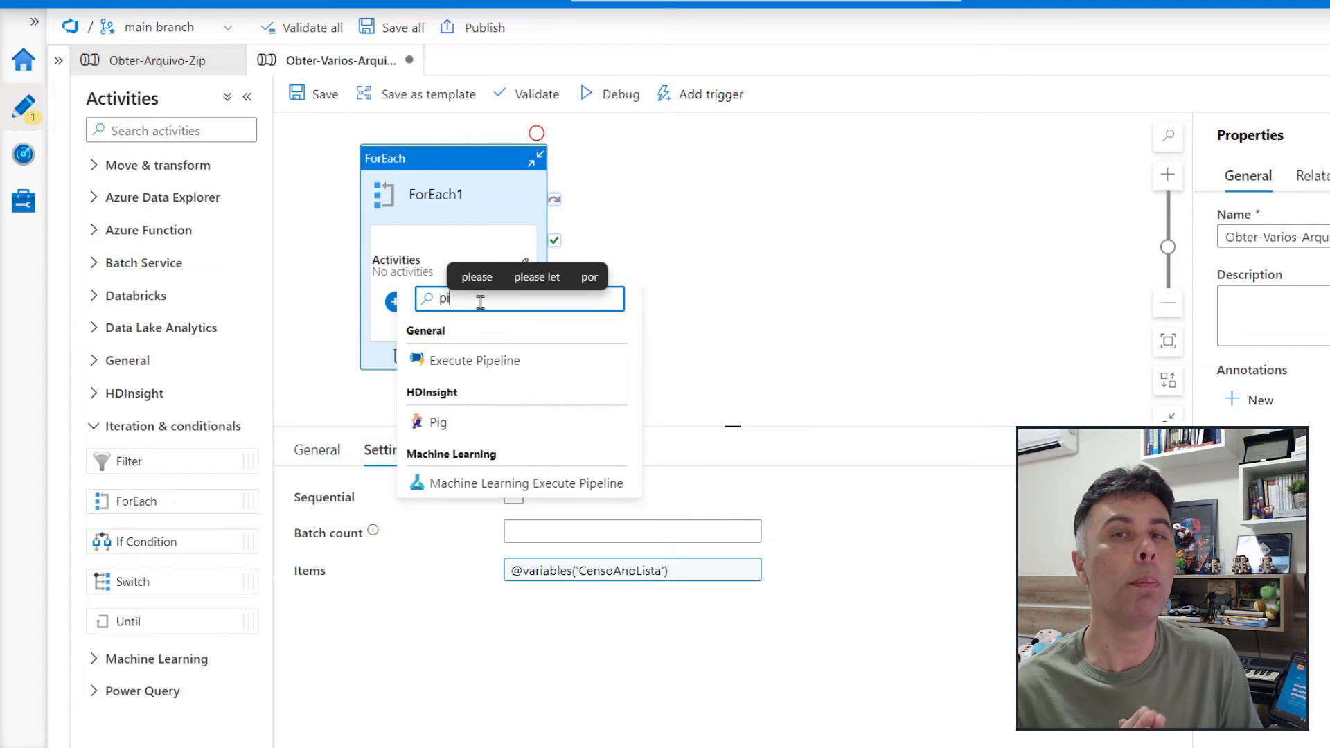
{"action": "left_click", "coordinate": [488, 379]}
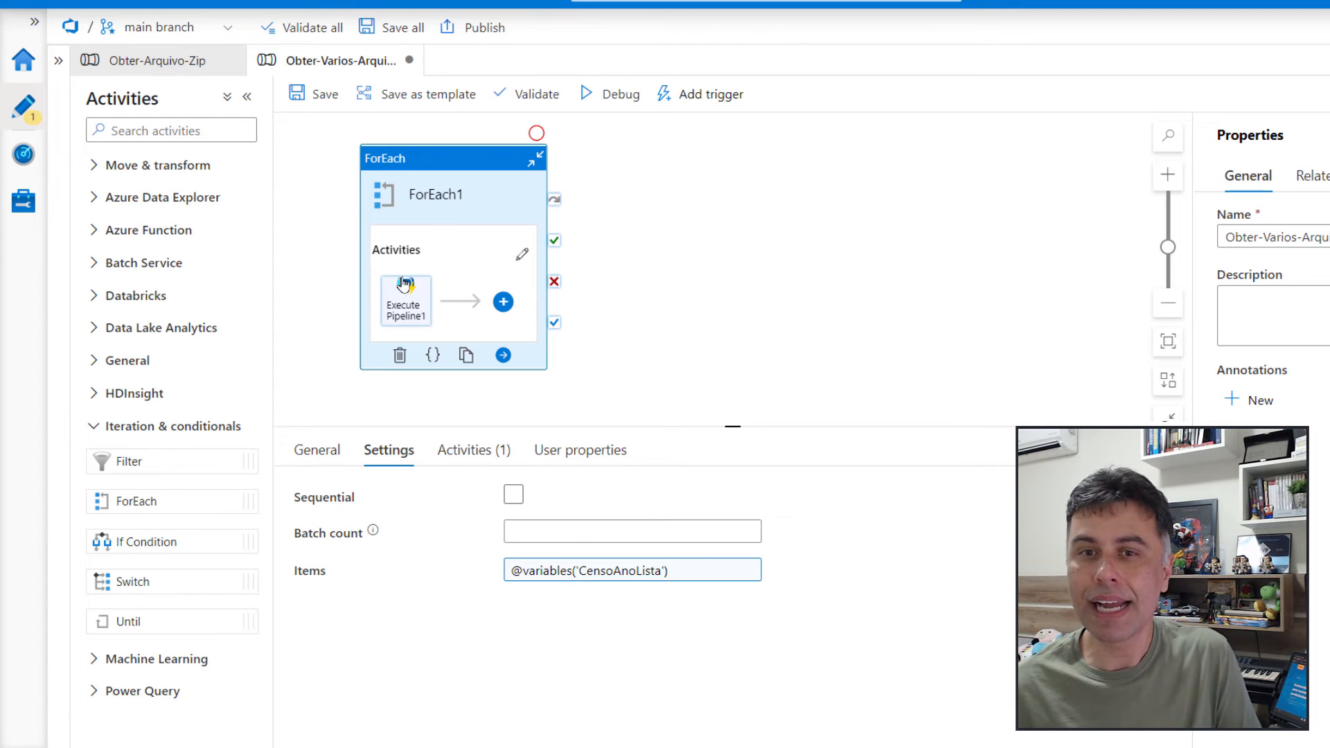
{"action": "left_click", "coordinate": [402, 309]}
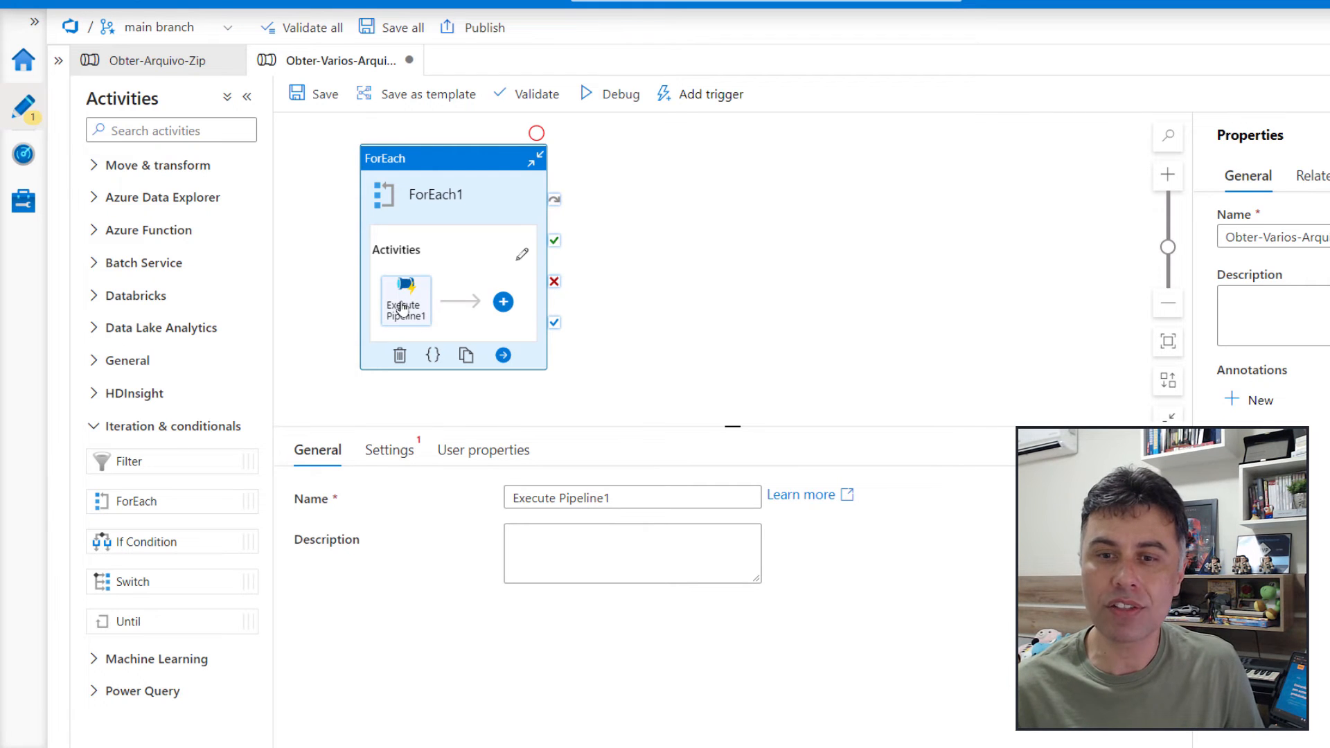
{"action": "left_click", "coordinate": [397, 447]}
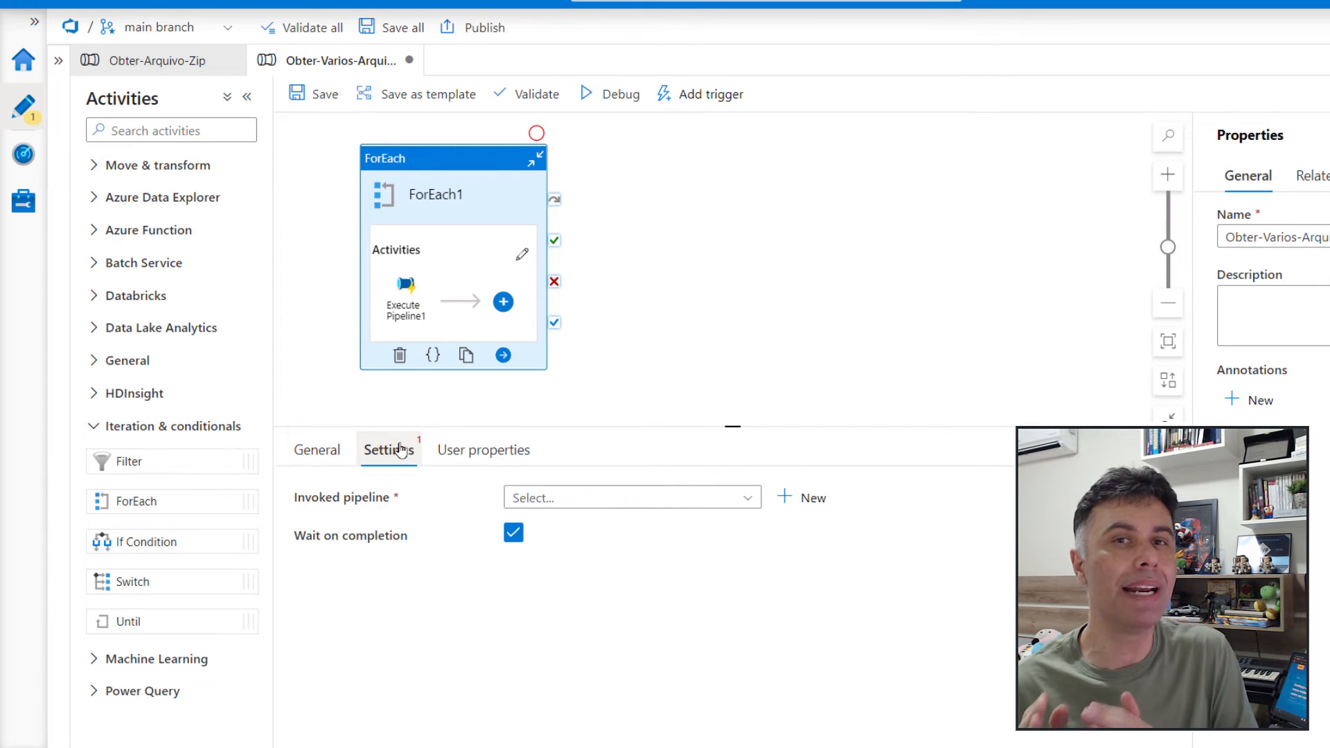
{"action": "left_click", "coordinate": [748, 498]}
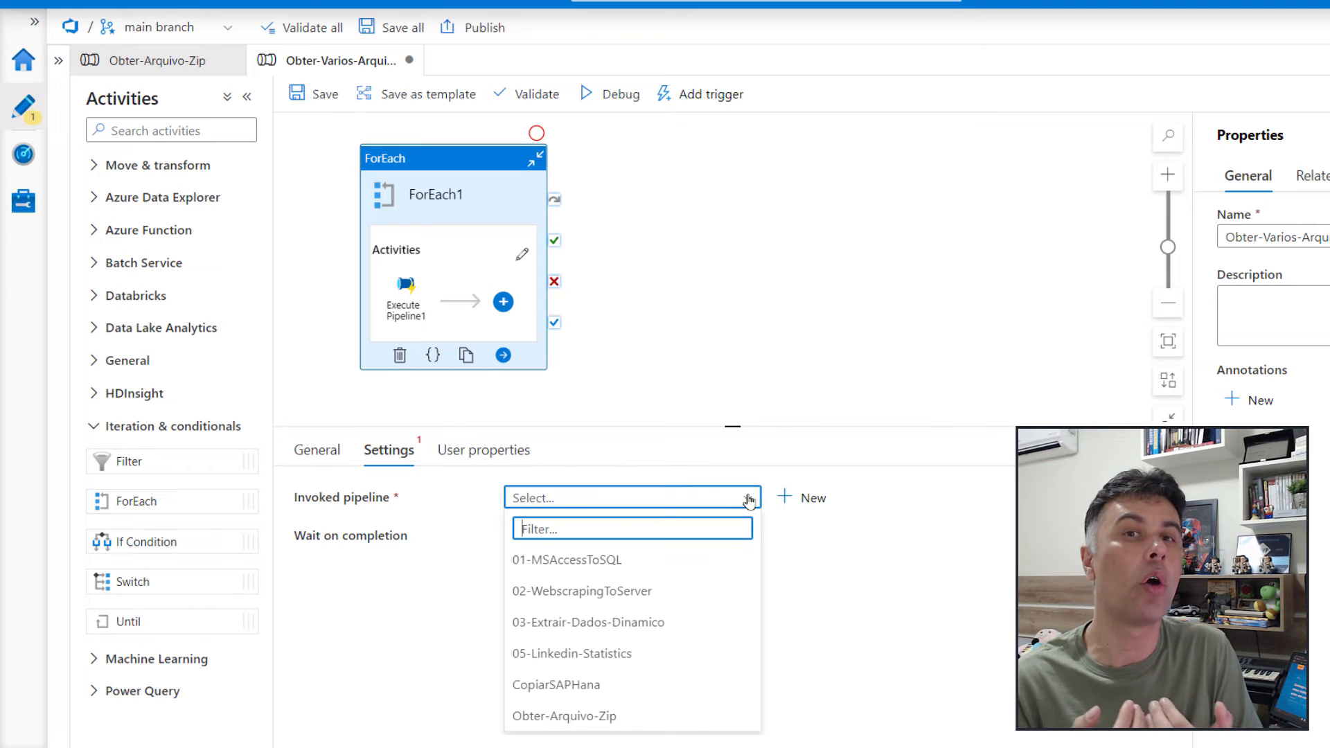
{"action": "left_click", "coordinate": [587, 720]}
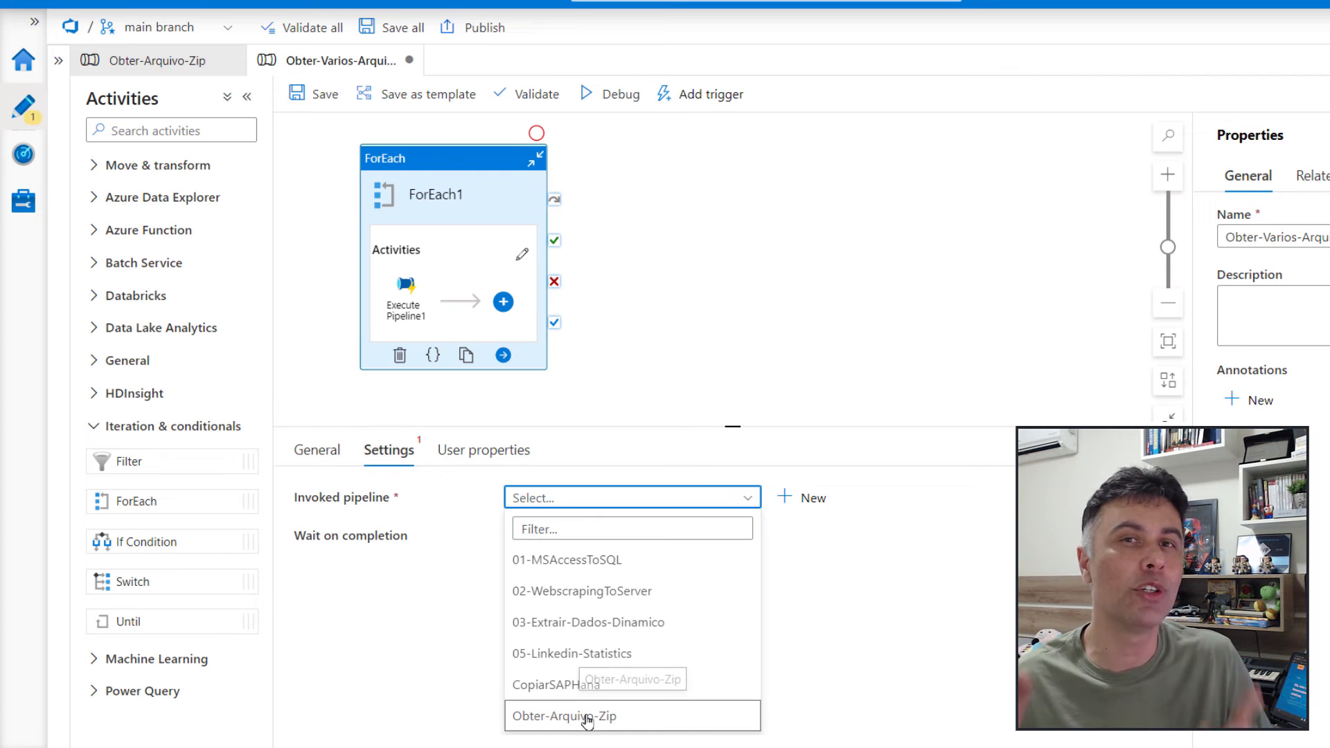
{"action": "left_click", "coordinate": [587, 718]}
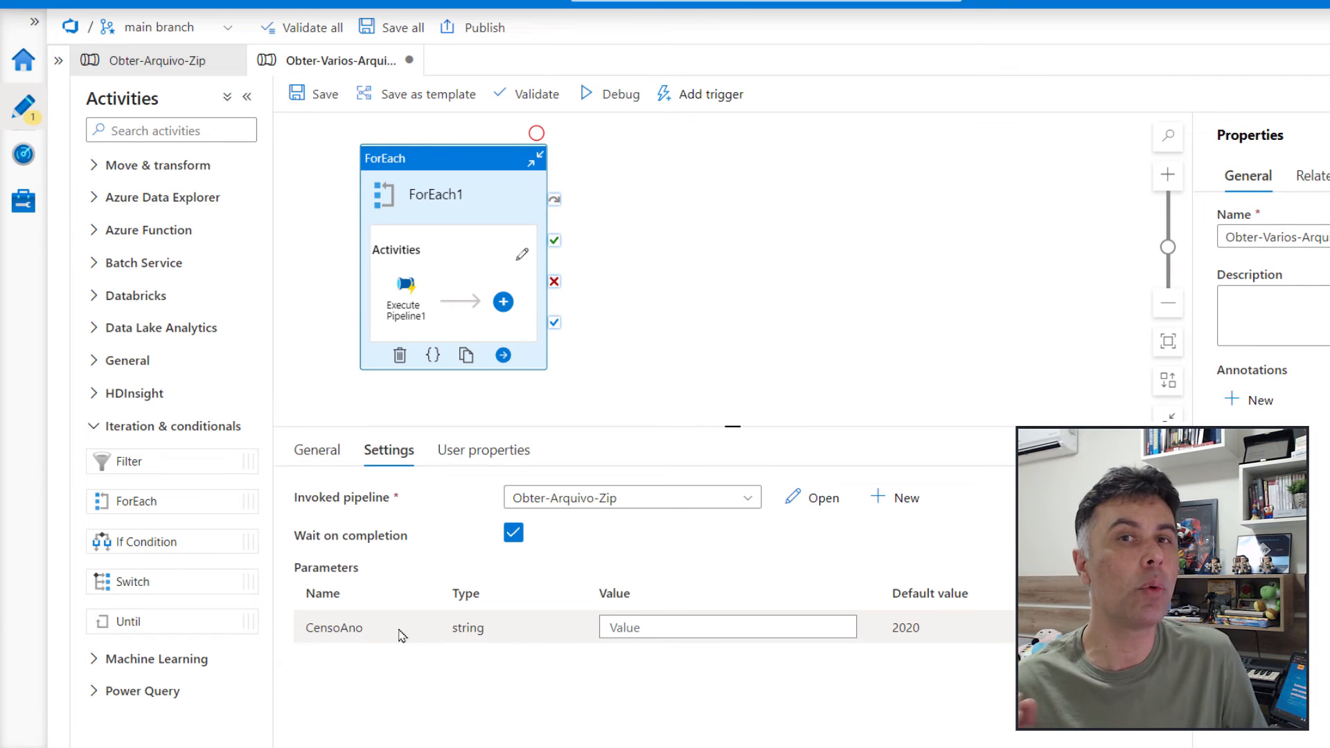
{"action": "left_click", "coordinate": [657, 628]}
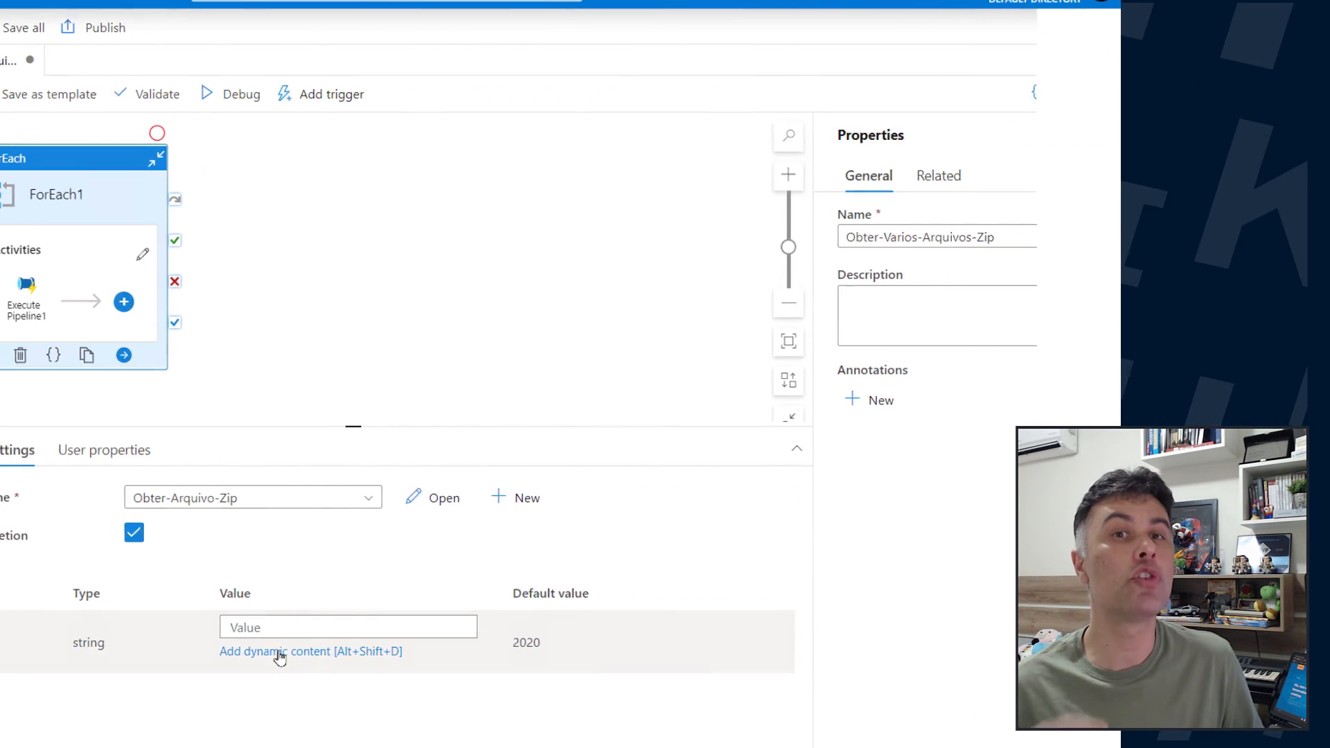
{"action": "left_click", "coordinate": [659, 653]}
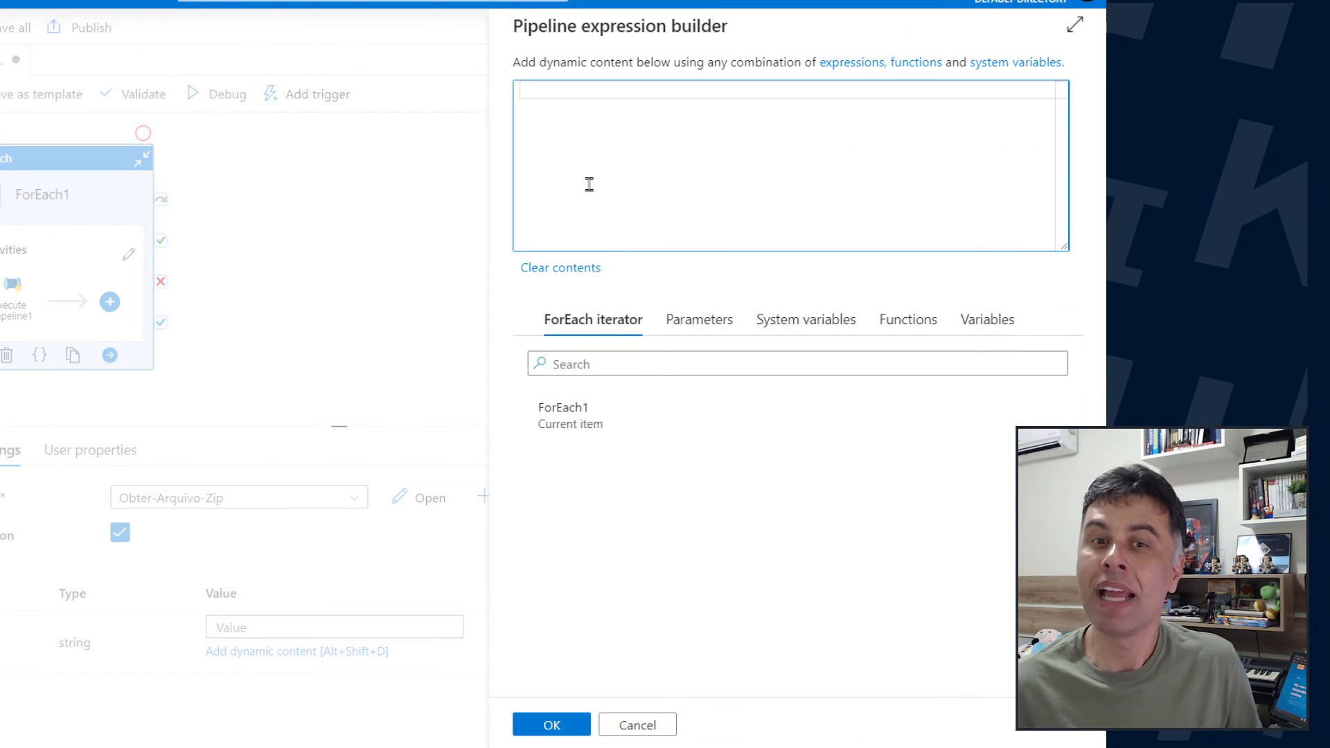
{"action": "left_click", "coordinate": [574, 424]}
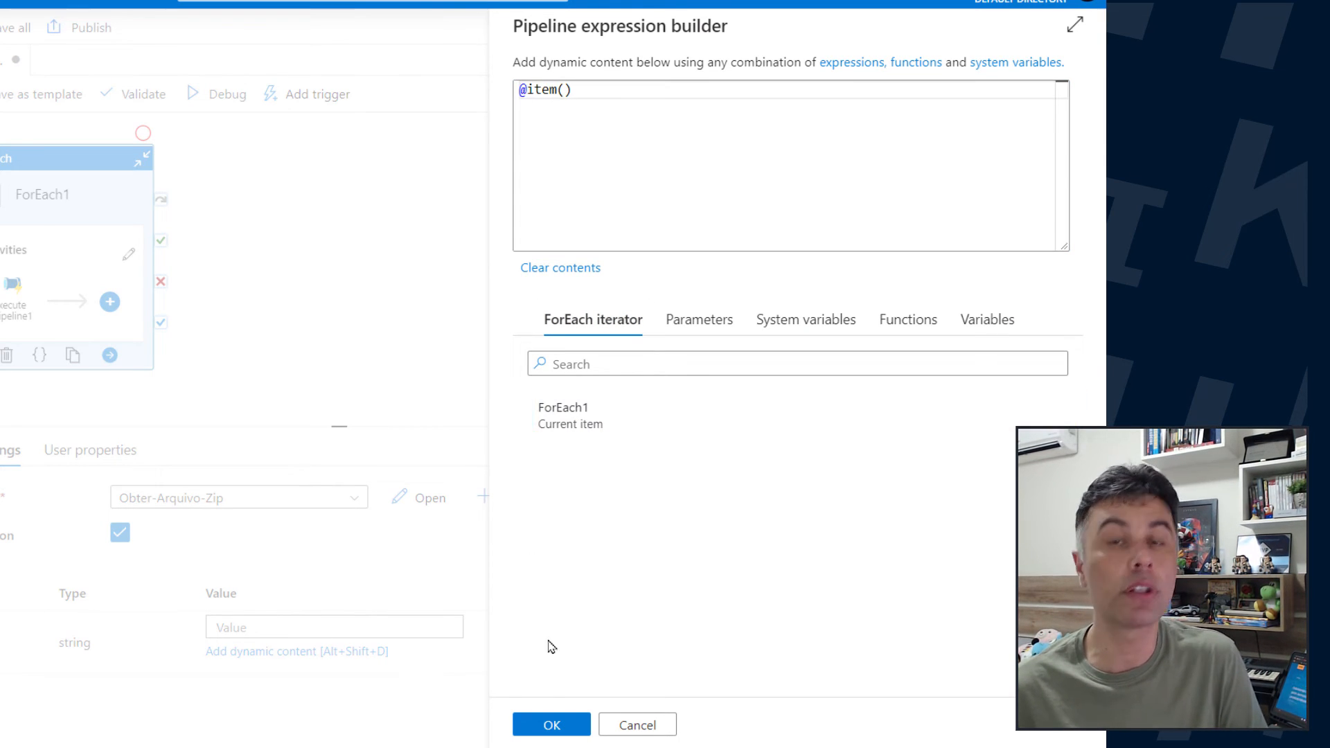
{"action": "left_click", "coordinate": [541, 723]}
{"action": "key", "text": "ctrl+s"}
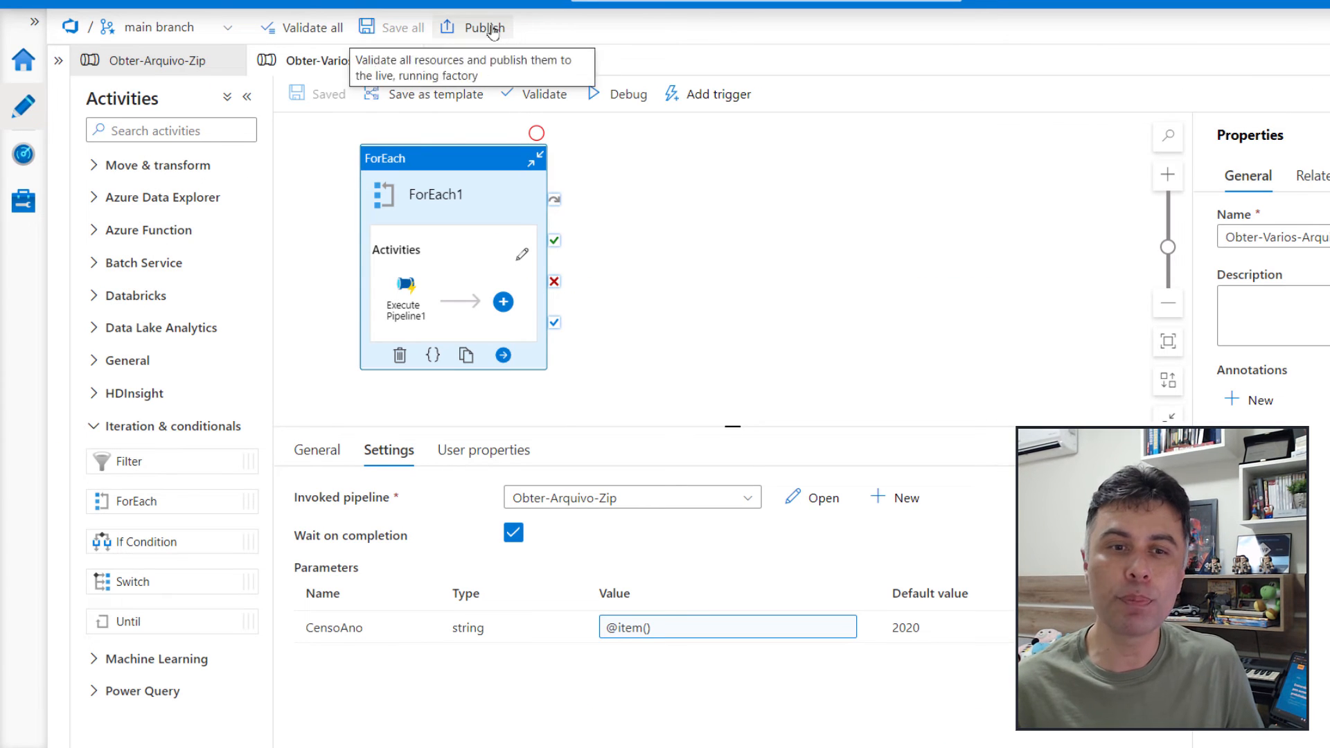
Run the Obter-Varios-Arquivos-Zip pipeline in debug mode and switch to the data lake container in the Azure portal
{"action": "left_click", "coordinate": [616, 97]}
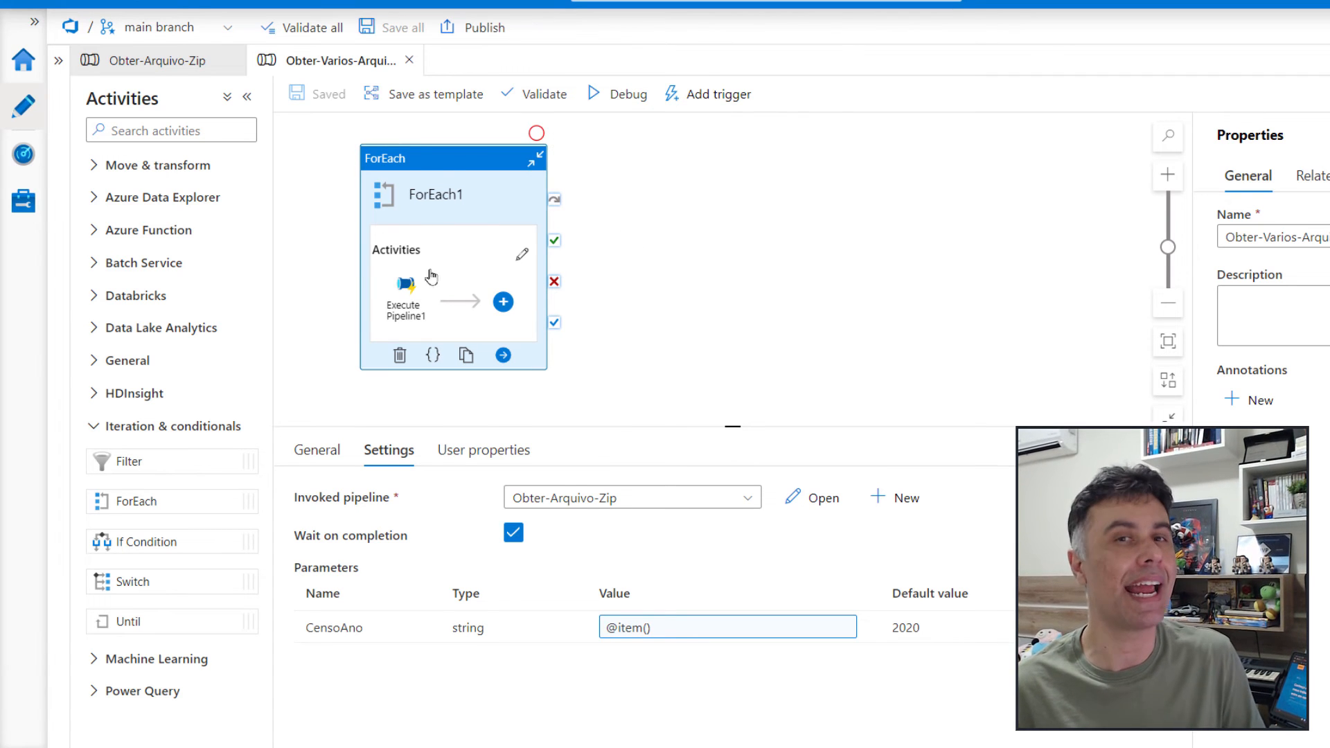
{"action": "left_click", "coordinate": [628, 94]}
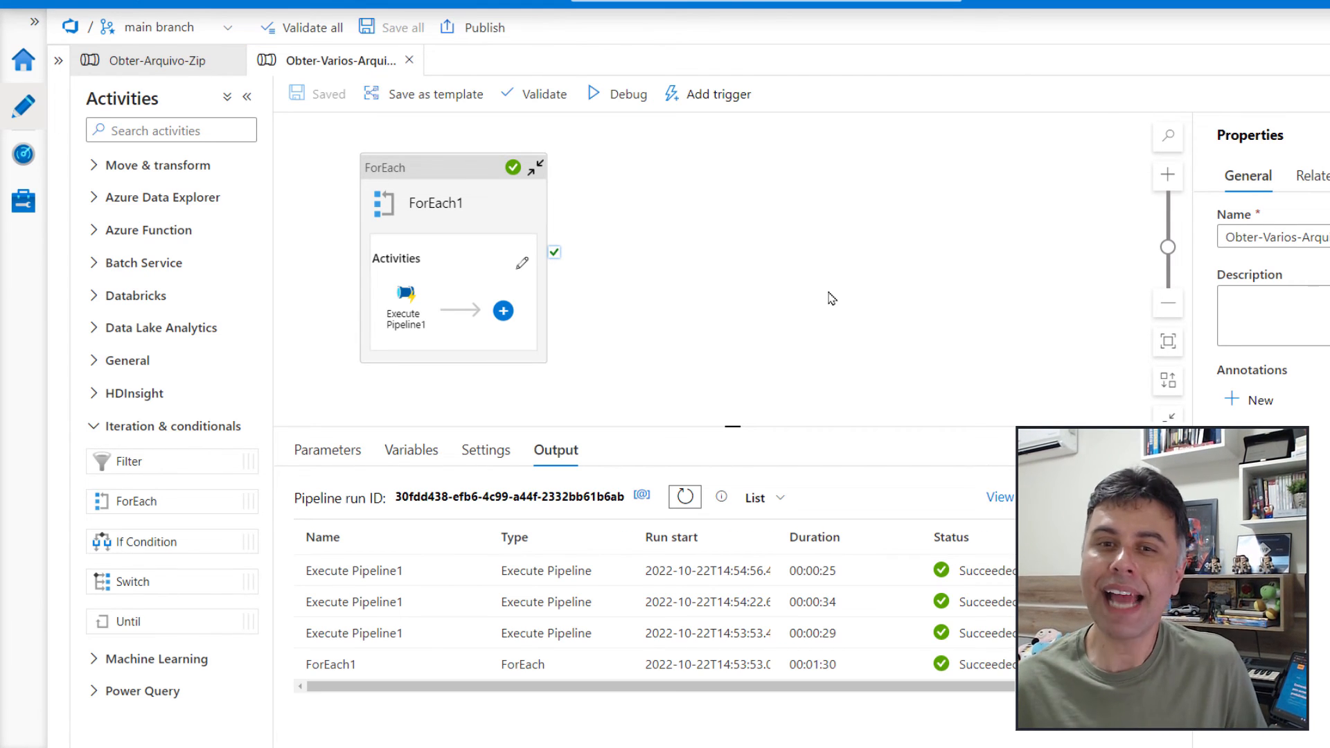
{"action": "key", "text": "ctrl+Tab"}
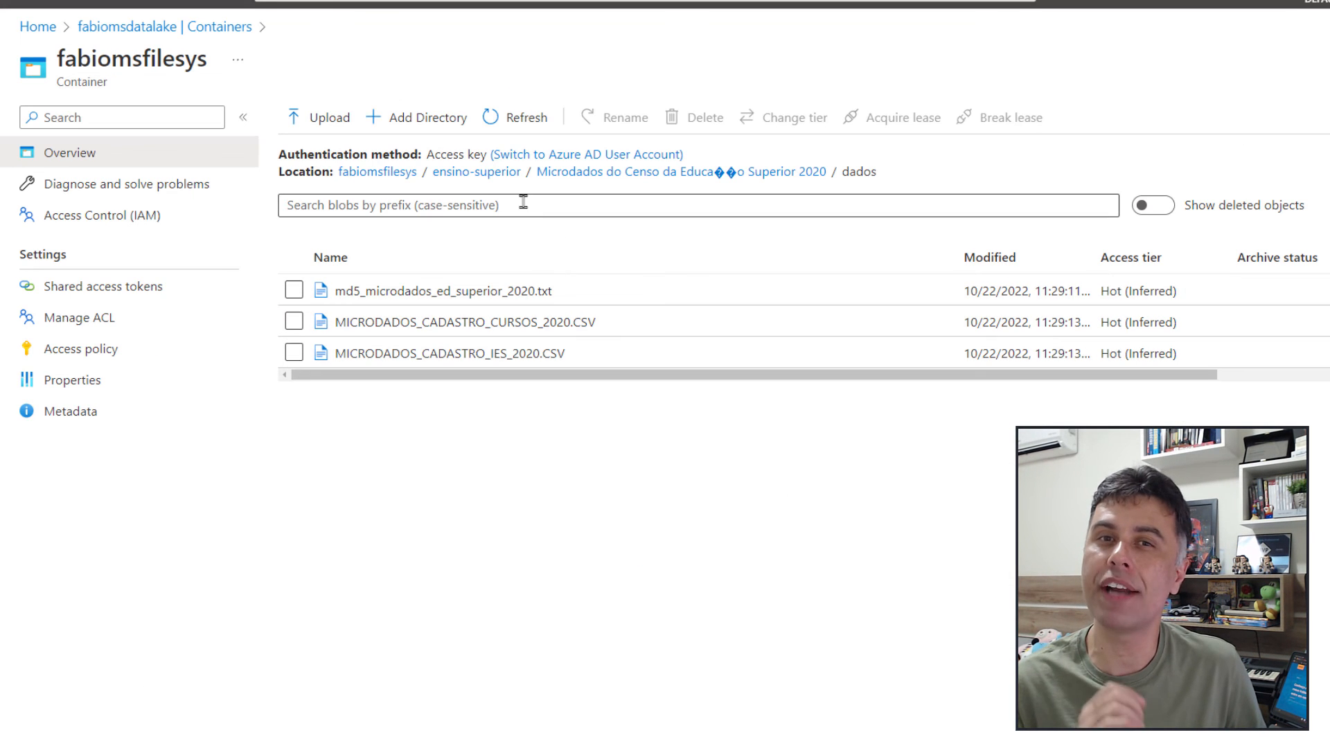
Check the extracted files in the dados folder of the 2017 census directory under ensino-superior, and return to the ensino-superior directory
{"action": "left_click", "coordinate": [485, 173]}
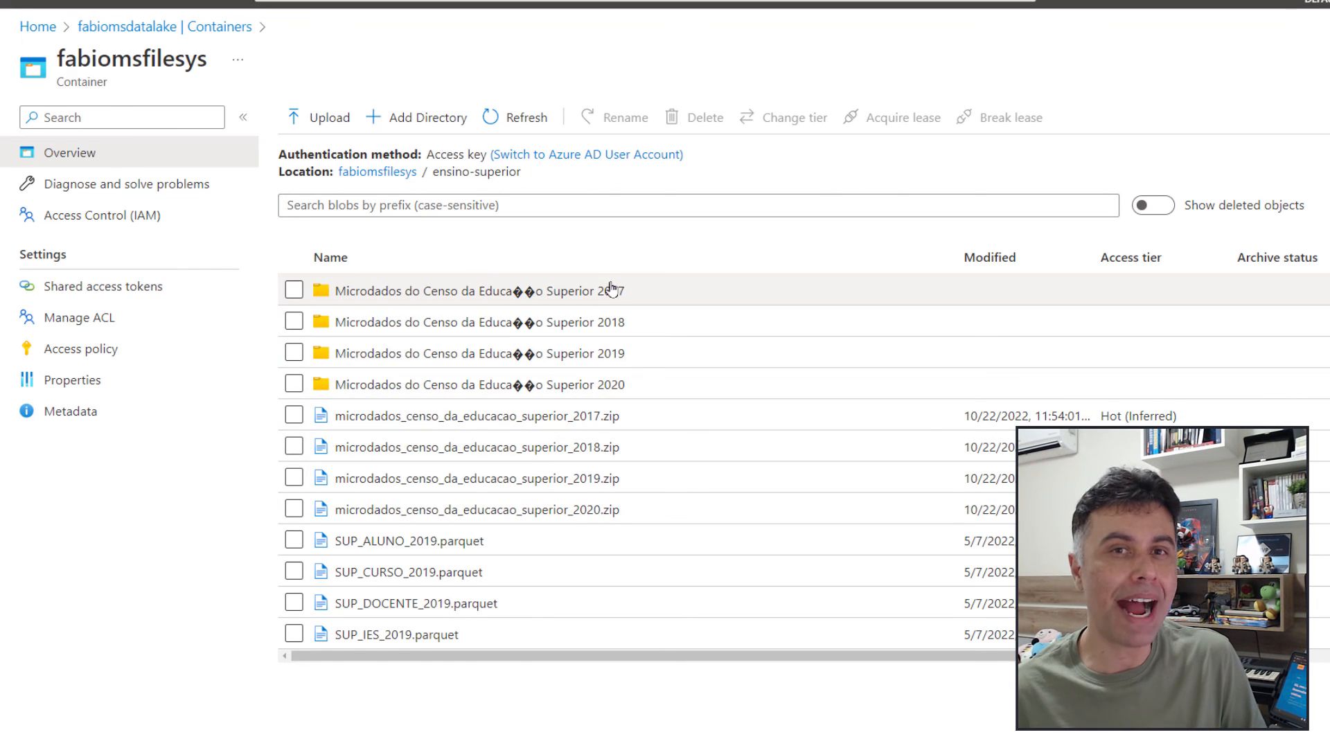
{"action": "left_click", "coordinate": [458, 296]}
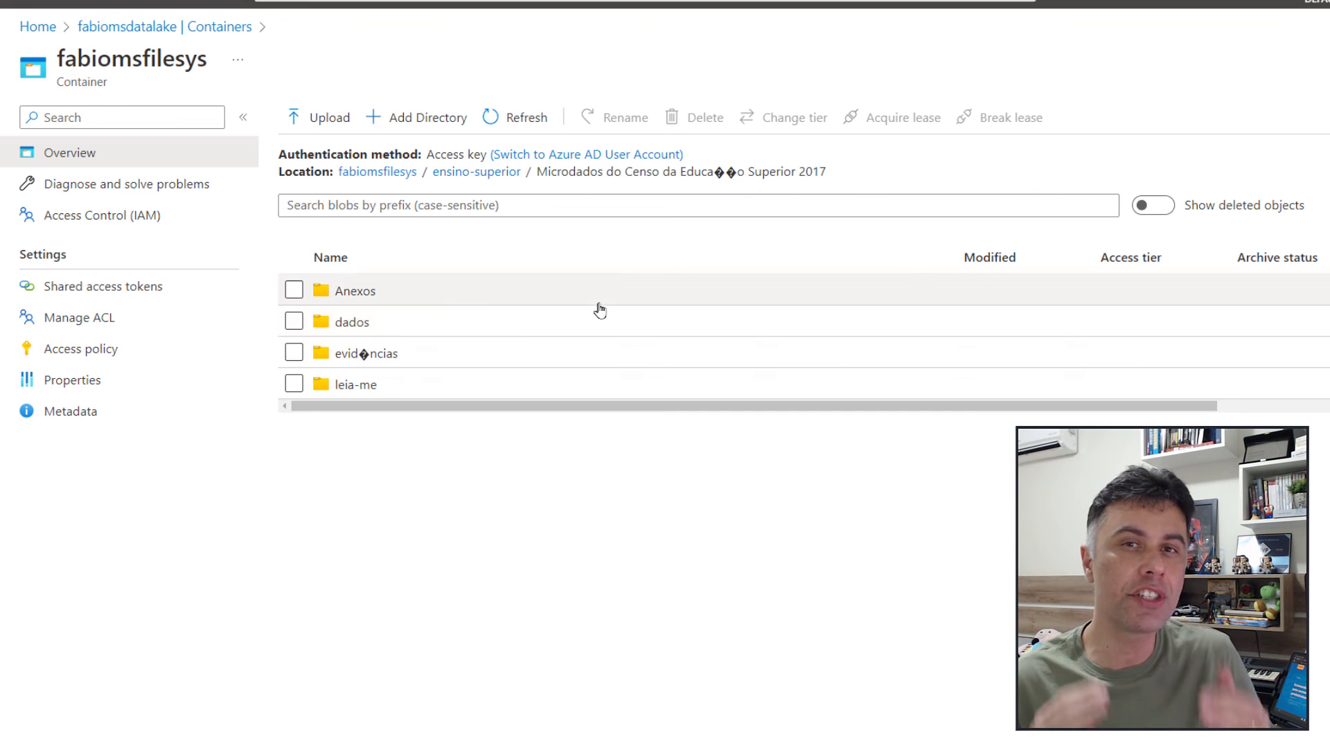
{"action": "left_click", "coordinate": [399, 324]}
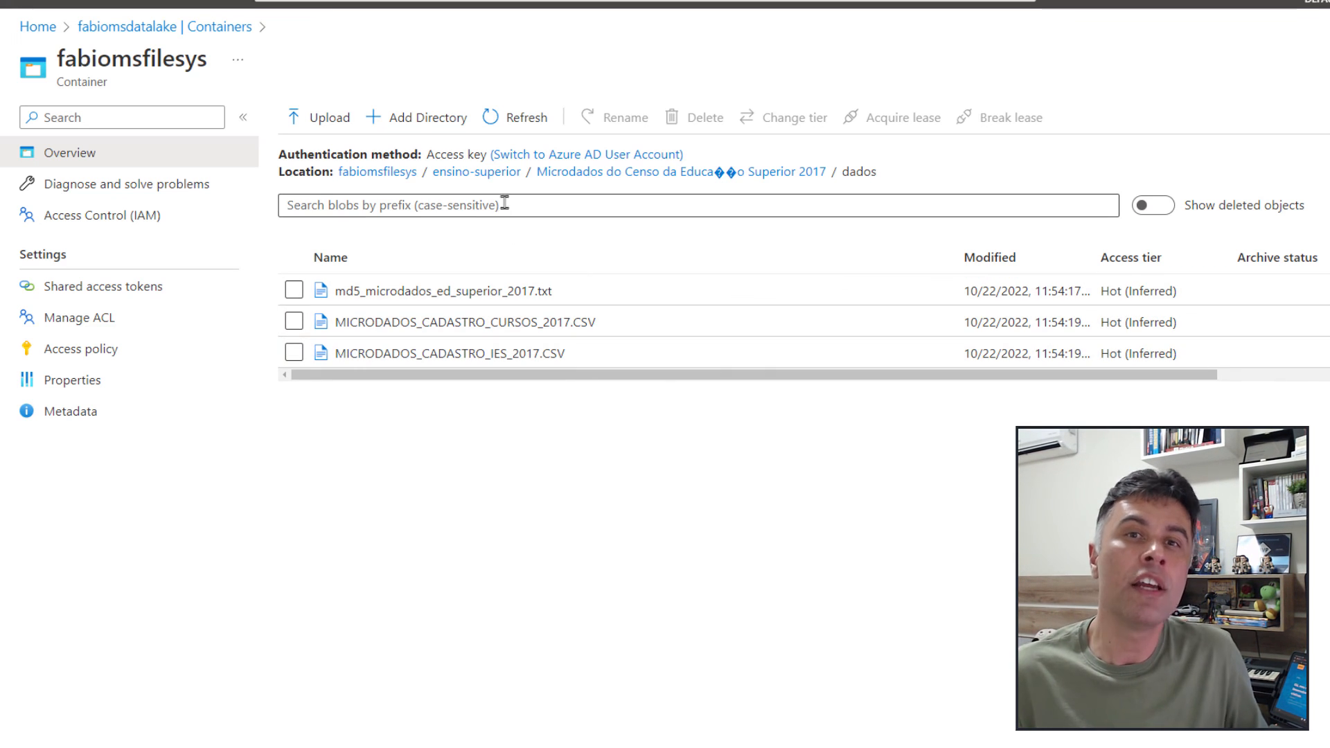
{"action": "left_click", "coordinate": [507, 173]}
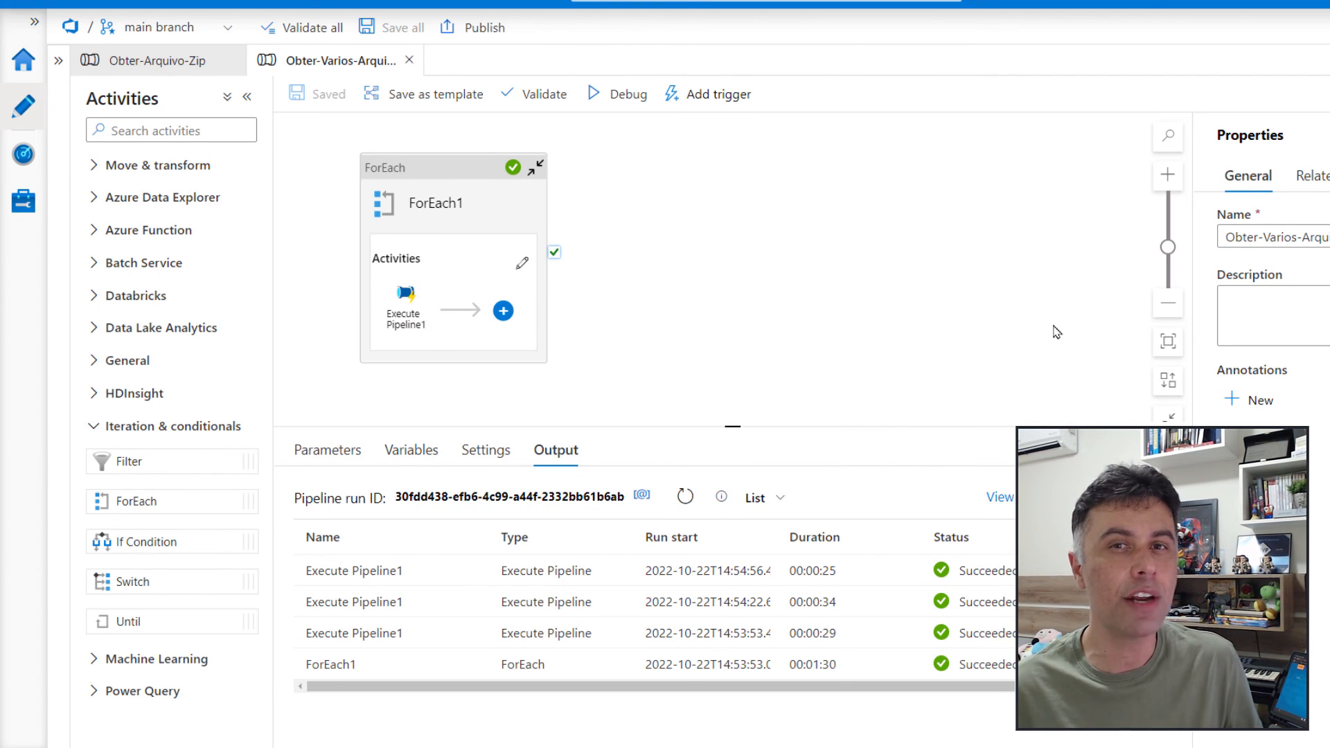
Switch to Data Factory and publish all pending pipelines, datasets and linked services
{"action": "left_click", "coordinate": [476, 27]}
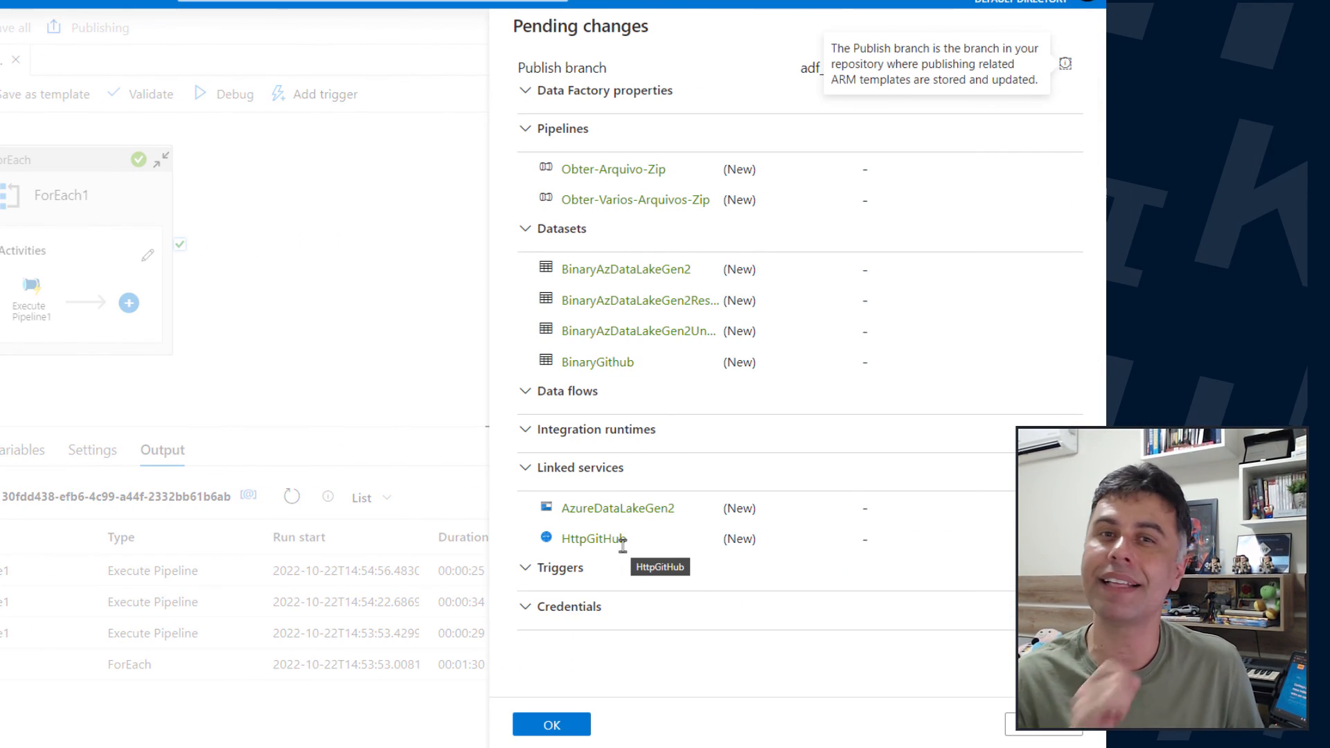
{"action": "left_click", "coordinate": [551, 725]}
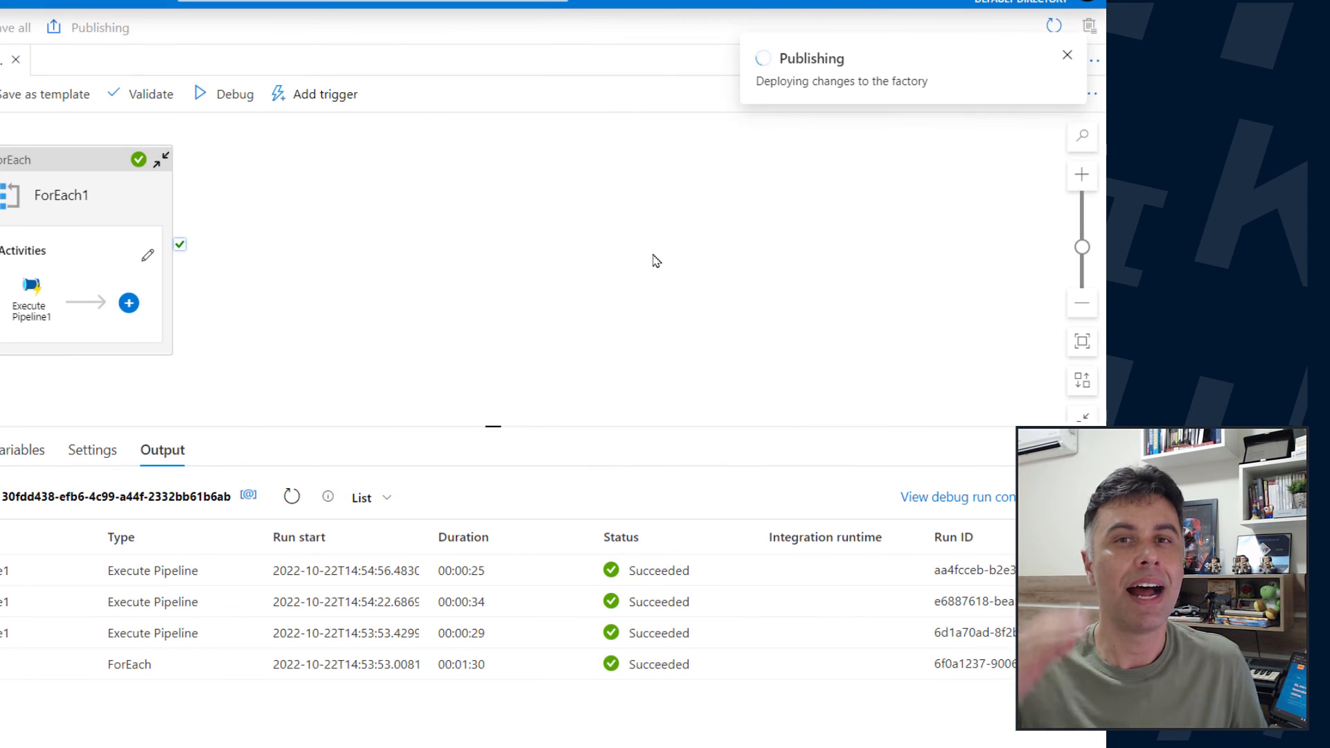